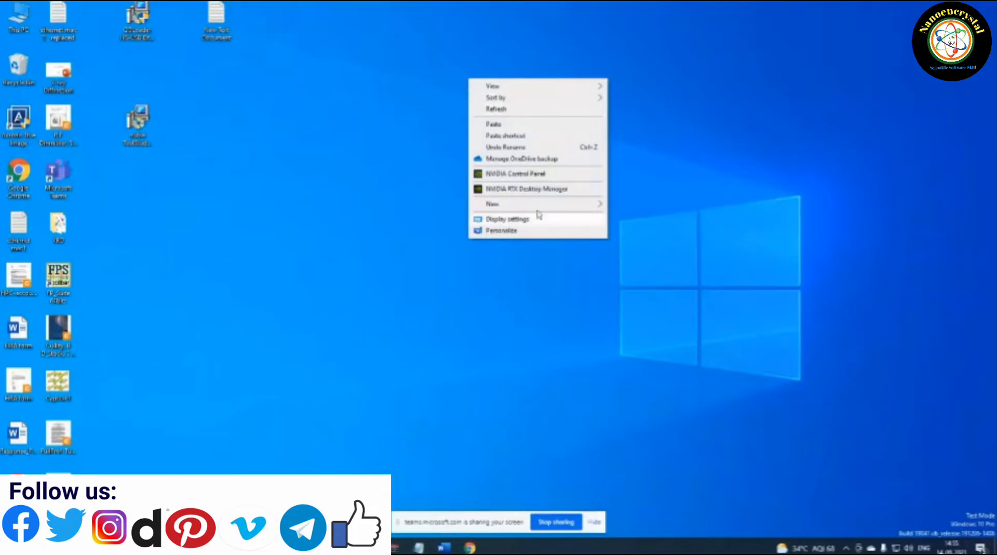
# - Create a desktop folder named Refine and paste the CoRuMnSi_Annea data file into it
pyautogui.moveTo(582, 204)
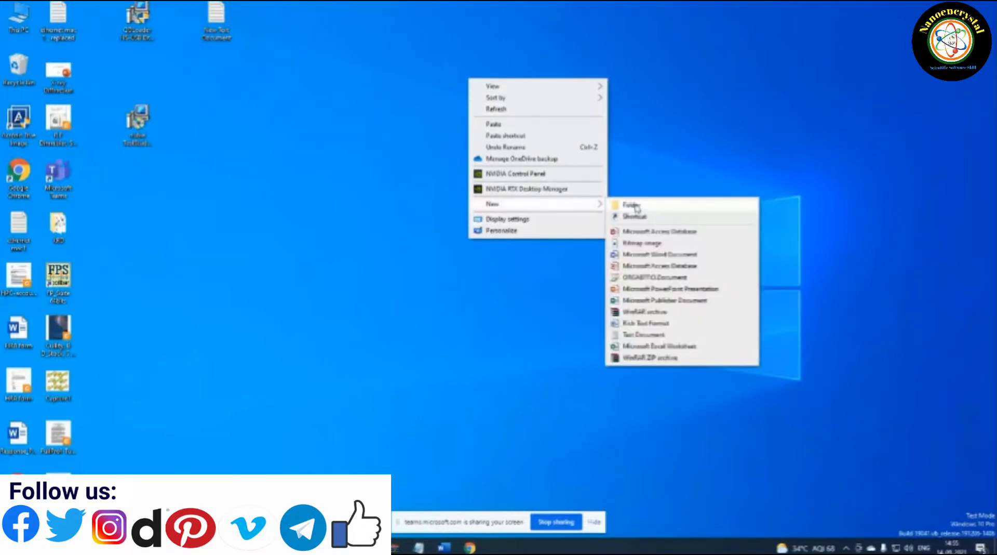
pyautogui.click(636, 207)
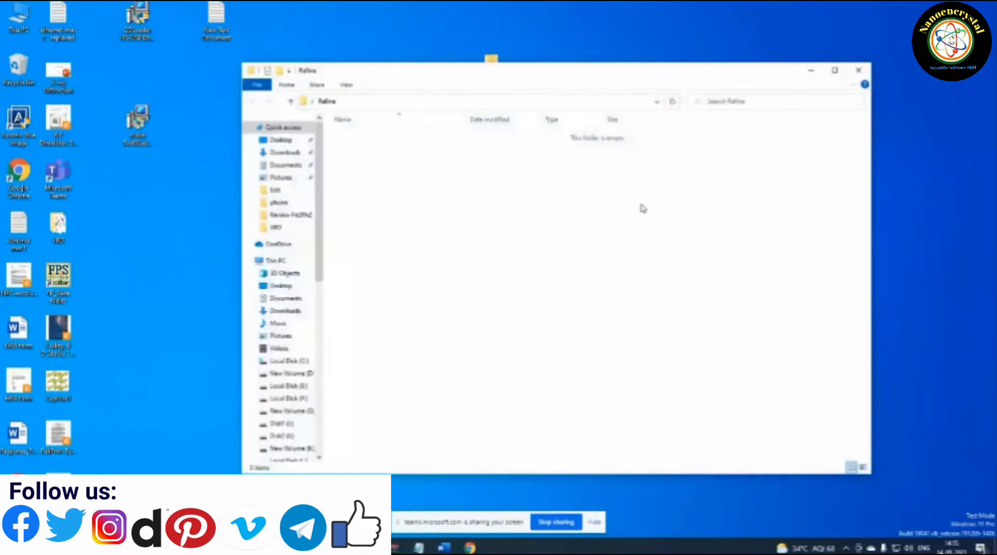
pyautogui.rightClick(417, 227)
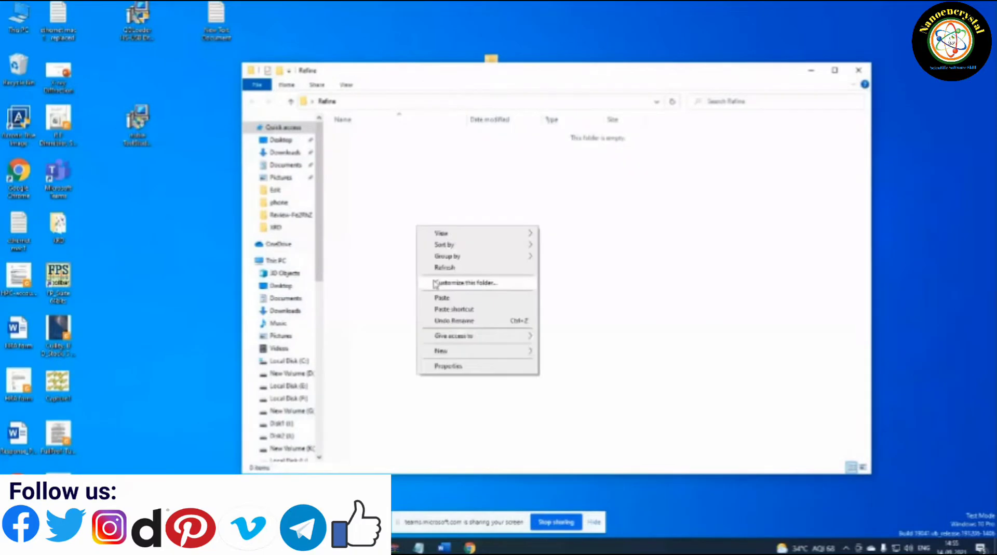
pyautogui.click(442, 297)
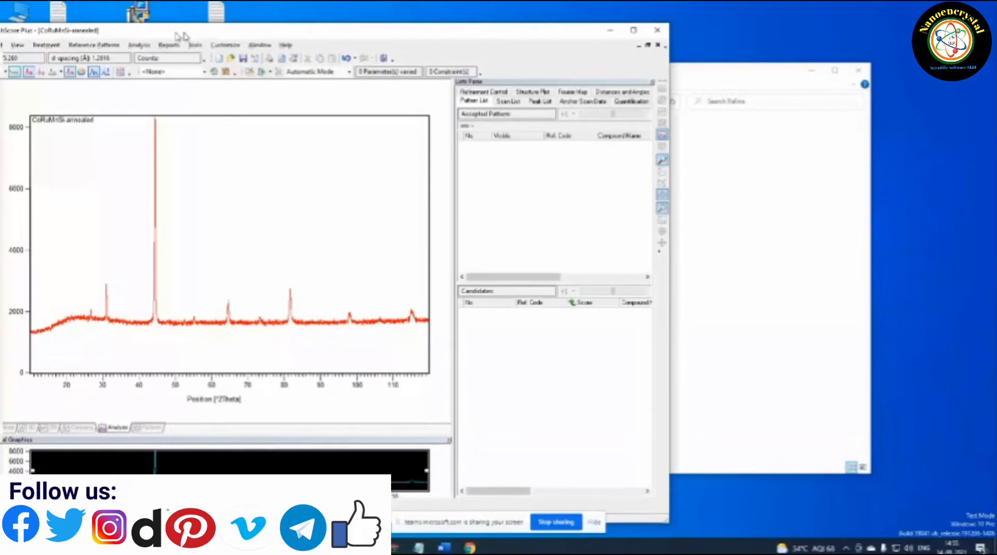
# - Reposition the X'Pert HighScore Plus window and run Search & Match on the CoRuMnSi-annealed diffraction pattern
pyautogui.moveTo(182, 35); pyautogui.dragTo(373, 39)
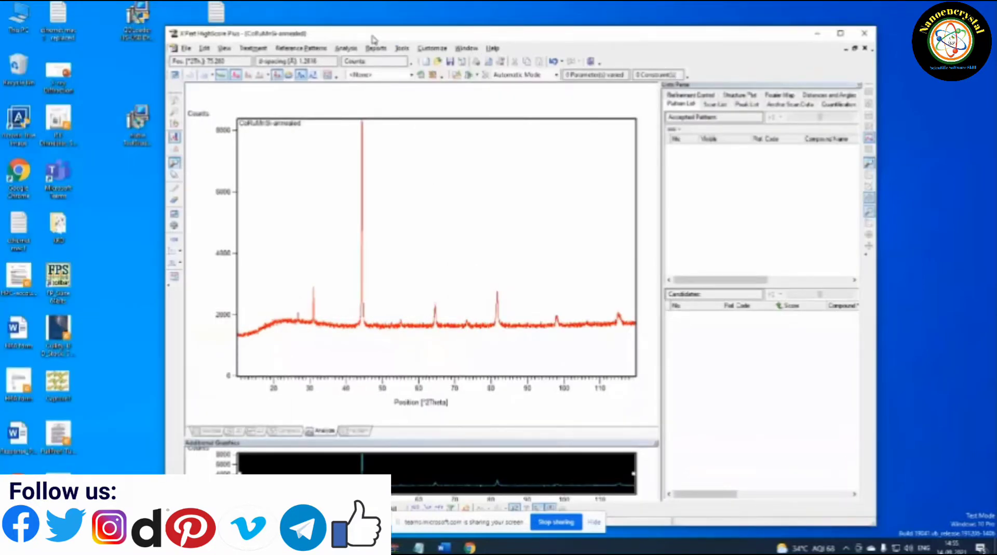
pyautogui.moveTo(372, 39); pyautogui.dragTo(334, 40)
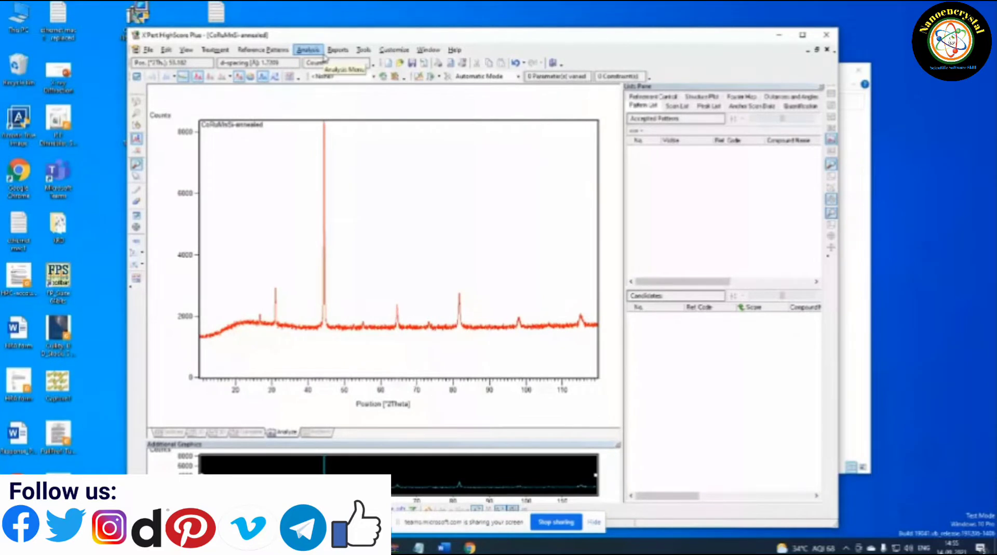
pyautogui.click(309, 50)
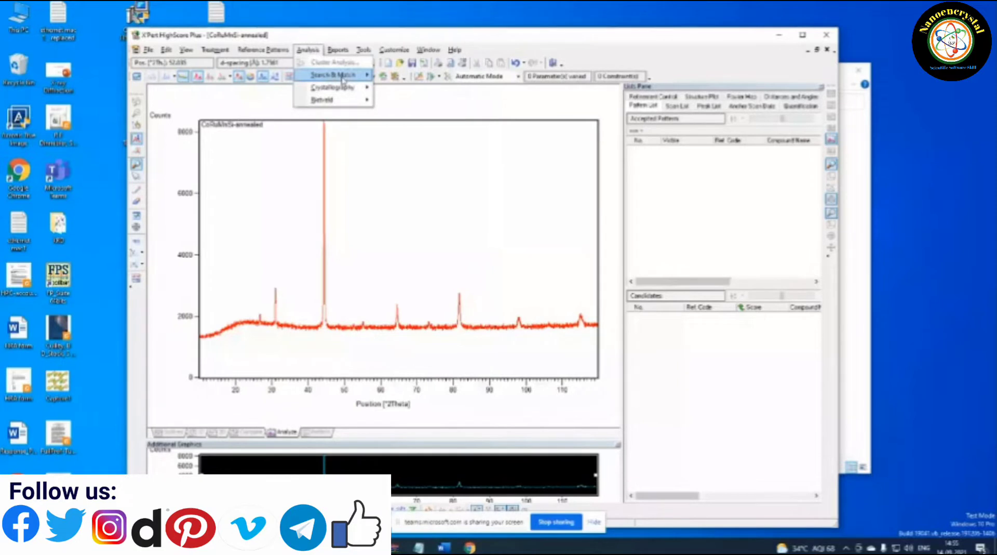
pyautogui.click(415, 76)
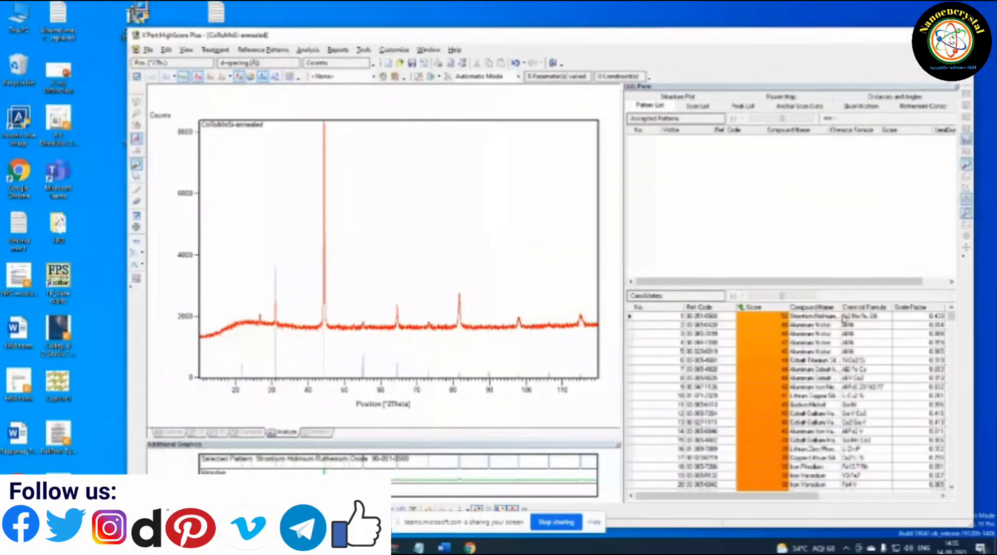
# - Open the reference pattern of the Aluminum Nickel candidate 03-065-0420 and examine its space group and lattice parameter a
pyautogui.click(825, 317)
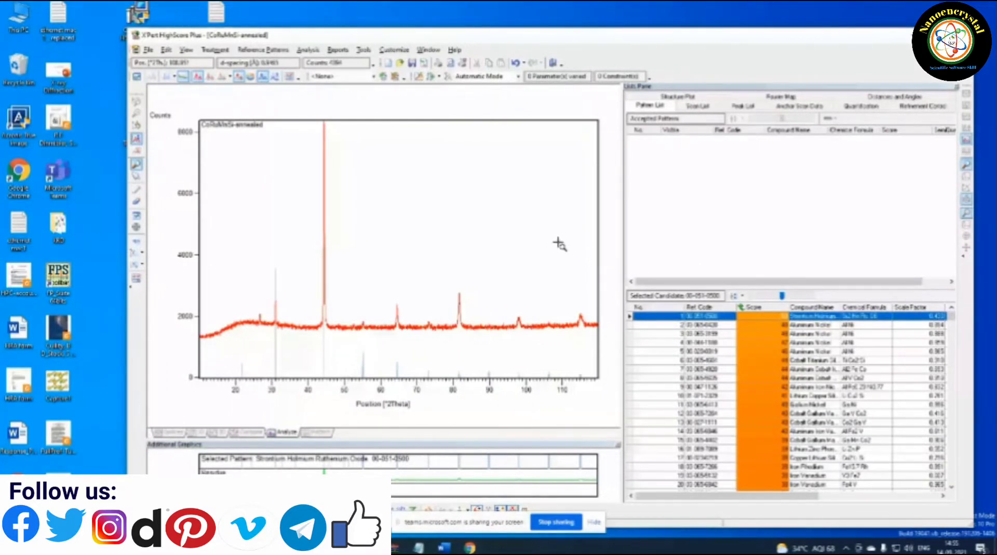
pyautogui.doubleClick(856, 326)
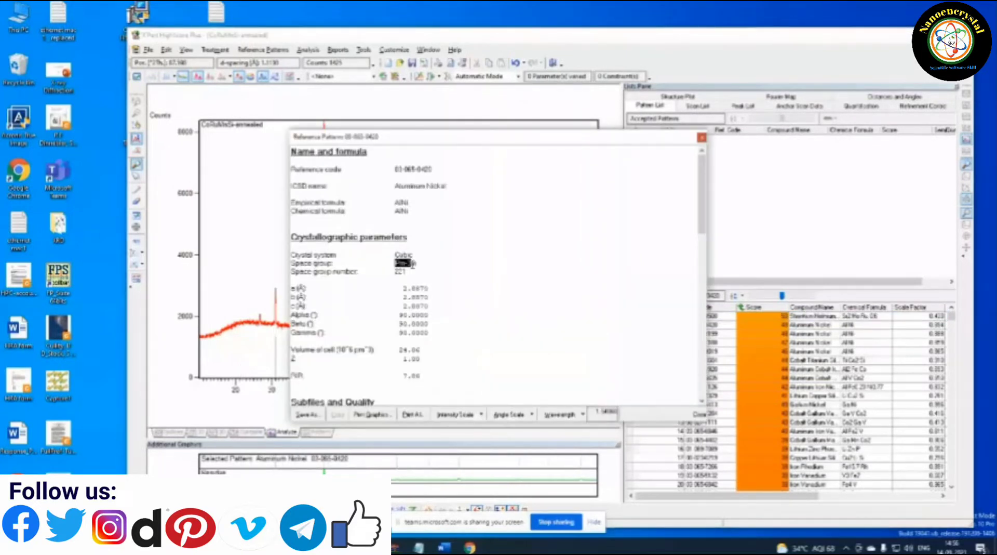
pyautogui.moveTo(413, 264); pyautogui.dragTo(417, 263)
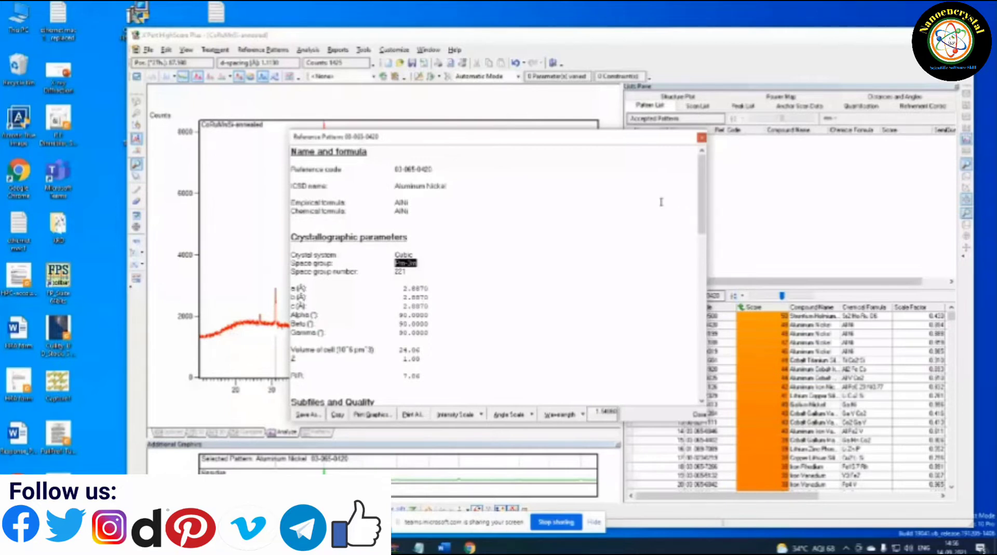
pyautogui.moveTo(516, 143); pyautogui.dragTo(721, 81)
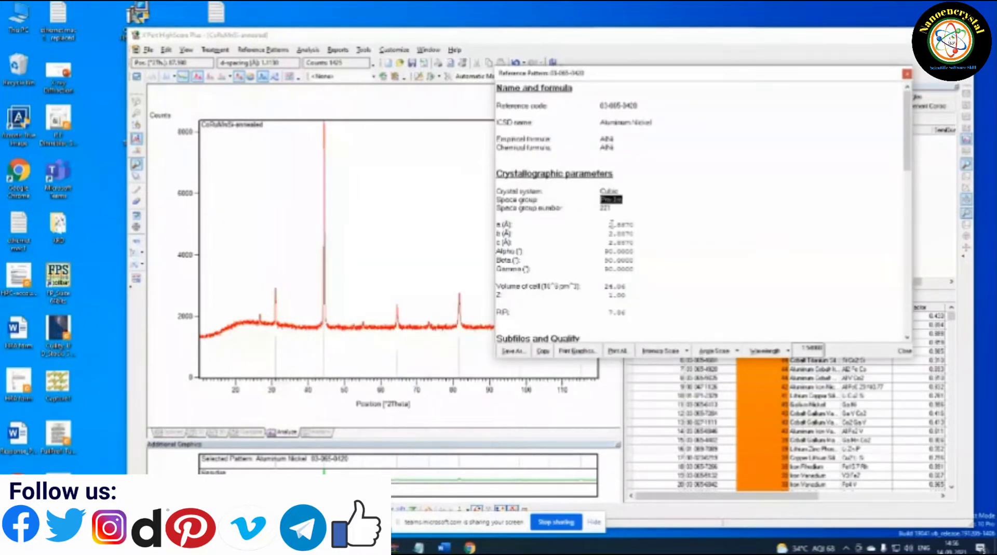
pyautogui.doubleClick(612, 225)
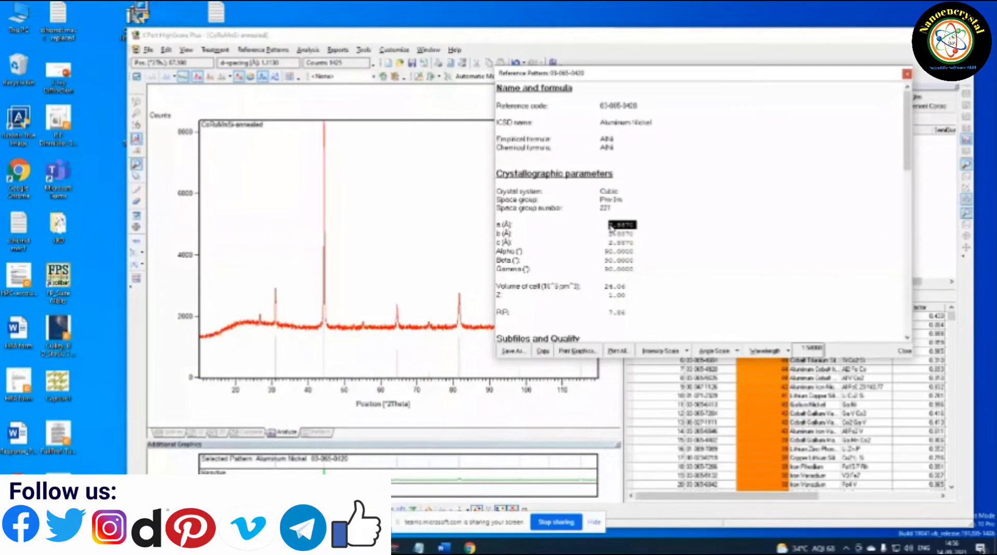
pyautogui.click(611, 226)
pyautogui.moveTo(611, 225); pyautogui.dragTo(635, 230)
# - Switch to the Refine folder window and move it aside to view its data file
pyautogui.click(270, 547)
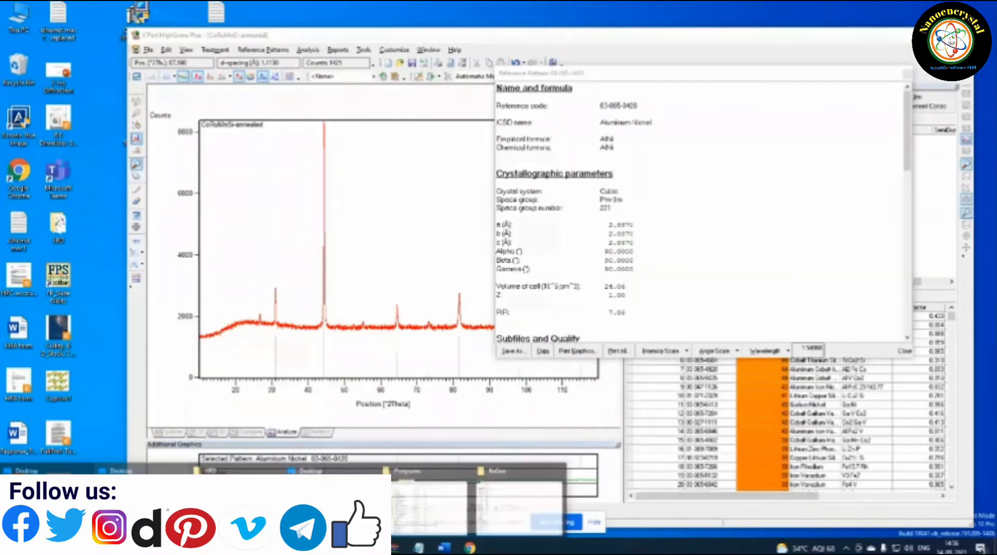
pyautogui.click(486, 470)
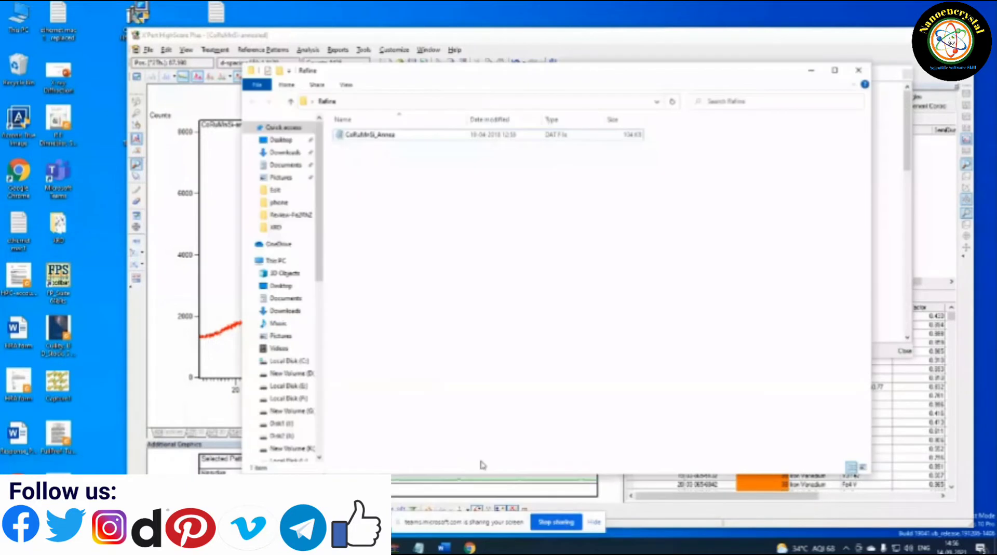
pyautogui.moveTo(542, 78); pyautogui.dragTo(370, 95)
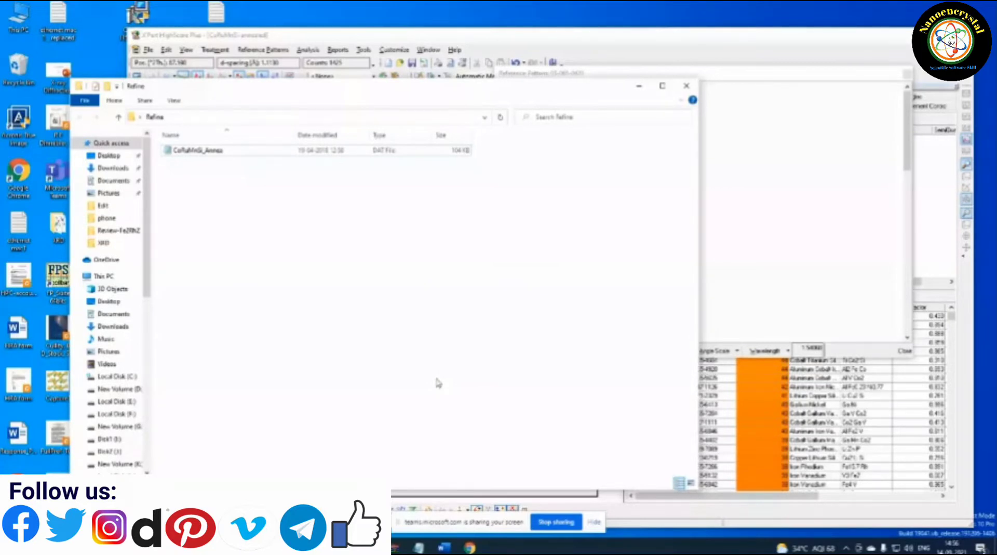
# - Switch to the FullProf tutorial PDF and look through its guidance on atom information and profile matching refinement
pyautogui.hotkey('alt', 'Tab')
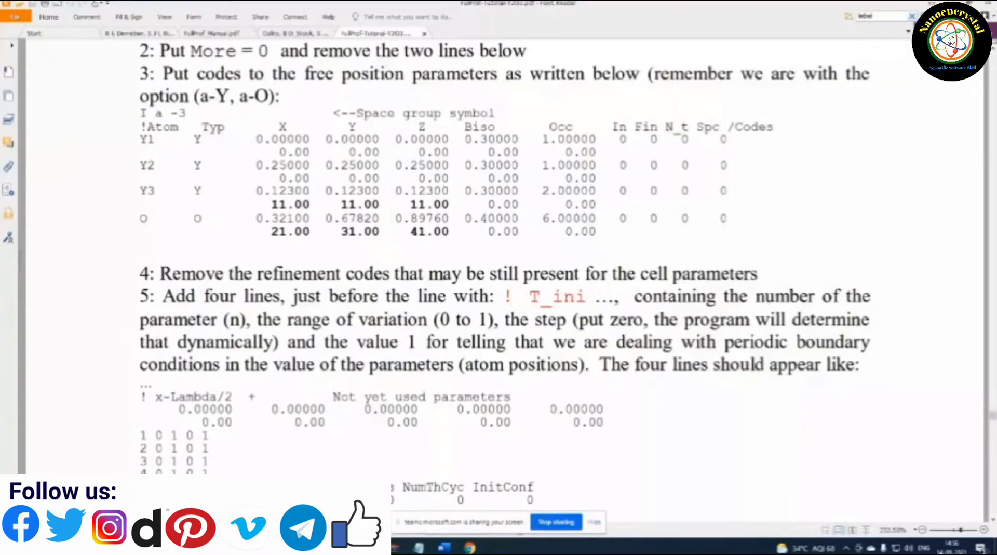
pyautogui.scroll(10, 345, 141)
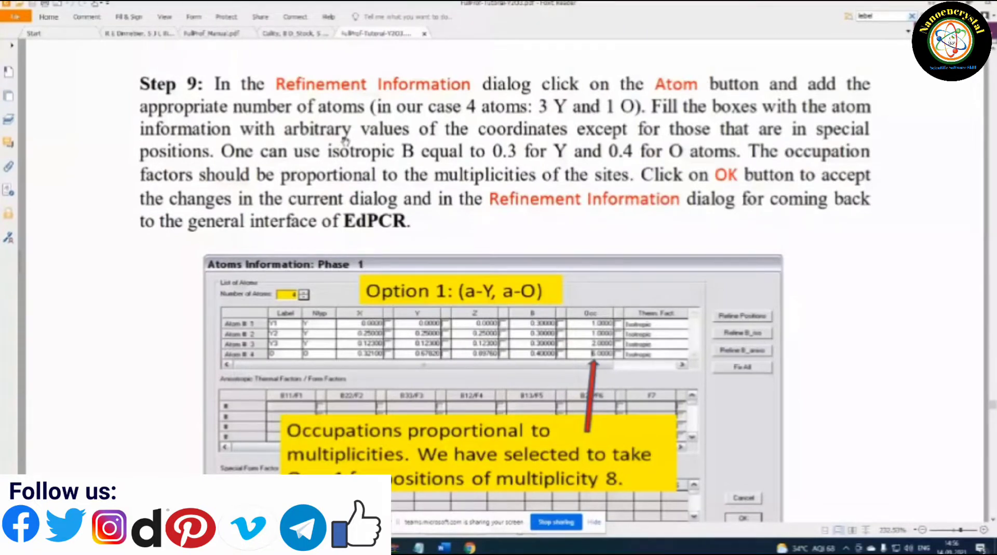
pyautogui.scroll(5, 345, 140)
pyautogui.scroll(-15, 345, 141)
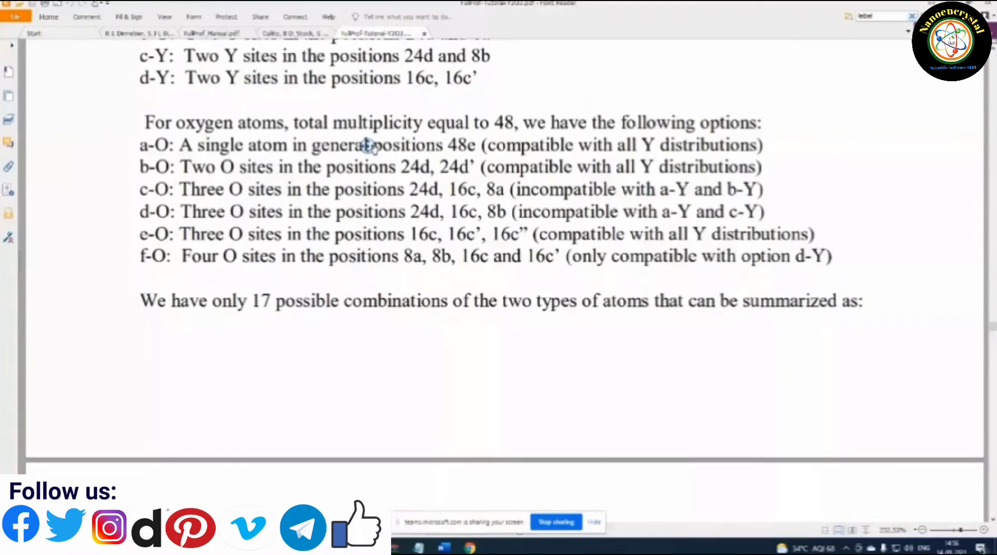
pyautogui.scroll(10, 368, 145)
pyautogui.scroll(20, 368, 148)
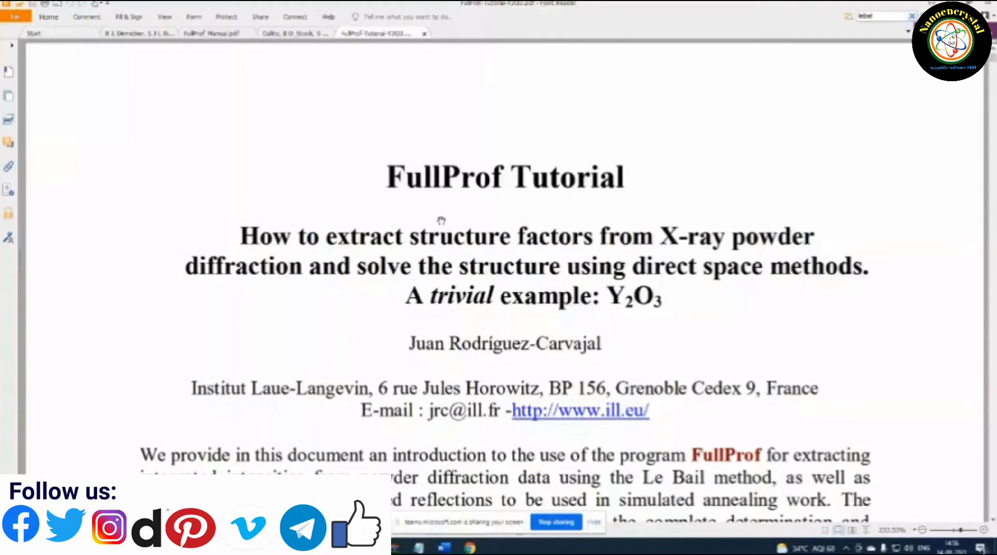
pyautogui.scroll(-5, 368, 242)
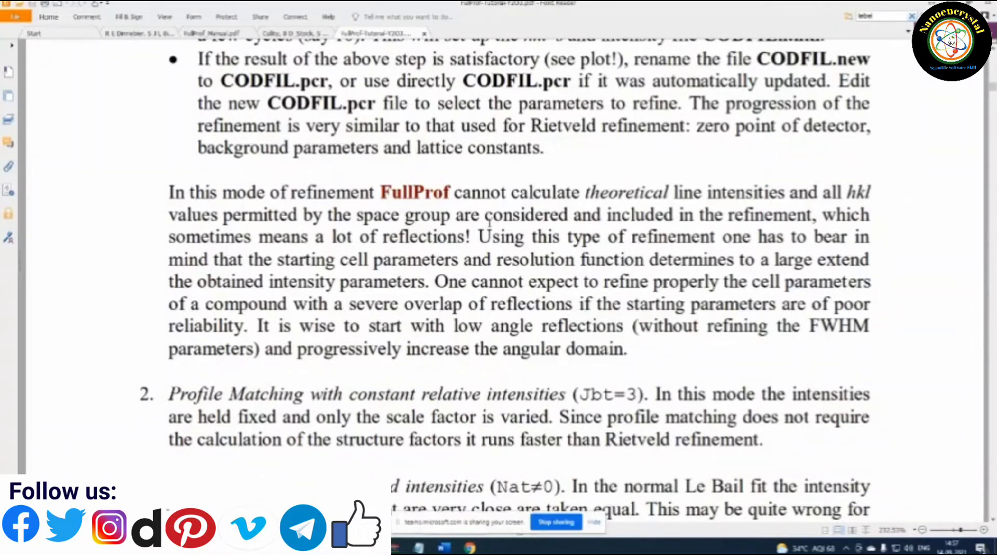
# - Return to X'Pert HighScore Plus and close it, discarding the changes to the CoRuMnSi-annealed document
pyautogui.click(240, 547)
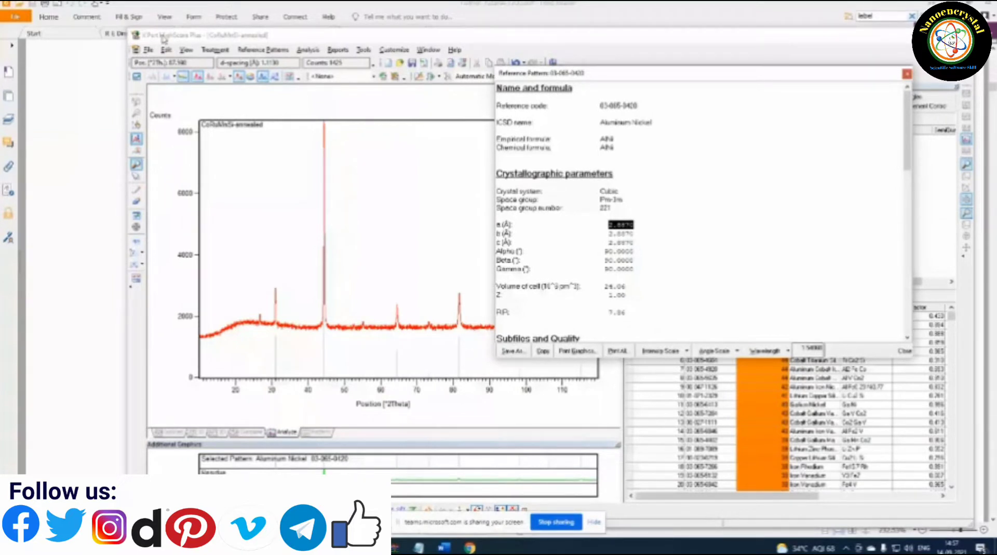
pyautogui.click(960, 36)
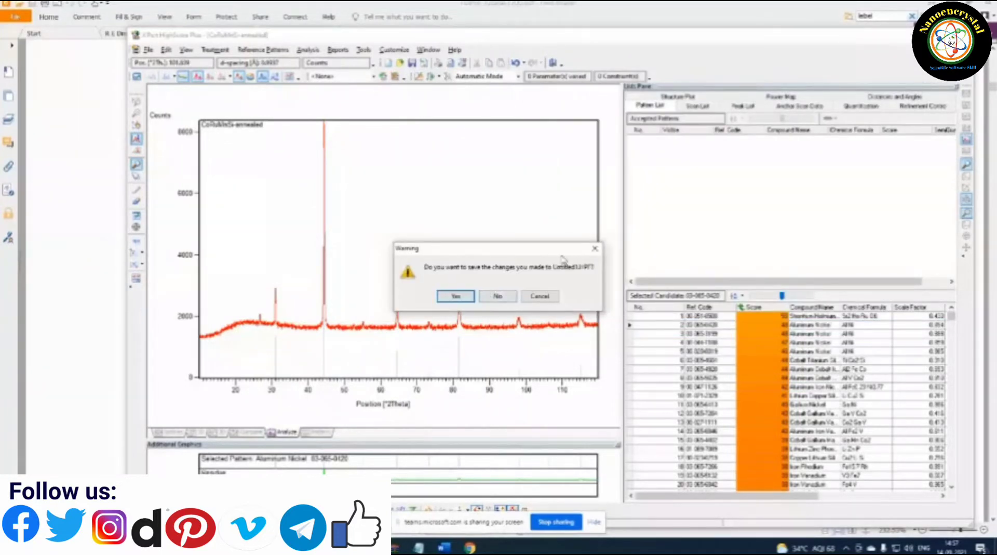
pyautogui.click(497, 297)
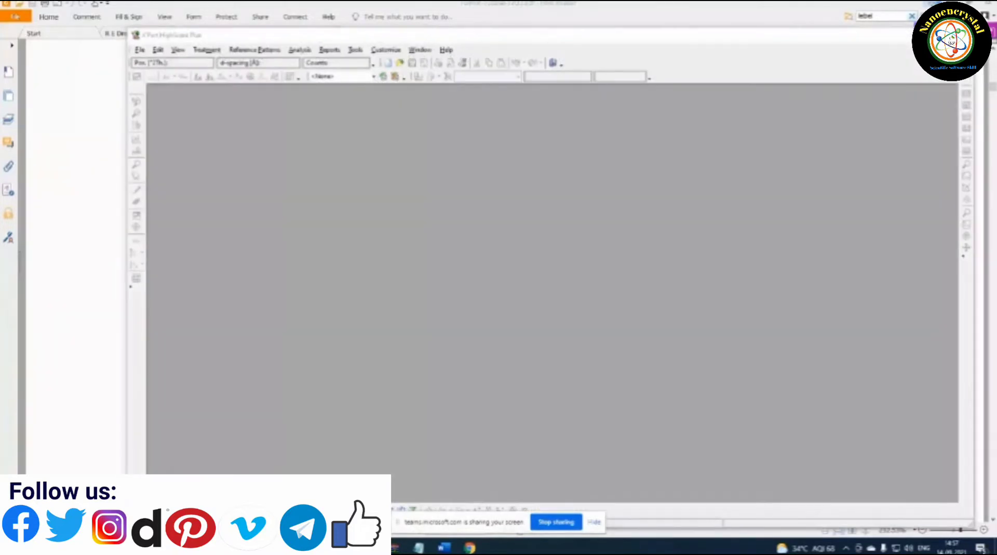
# - Put the PDF reader away and view the intensity data of CoRuMnSi_Annea in Notepad
pyautogui.click(934, 3)
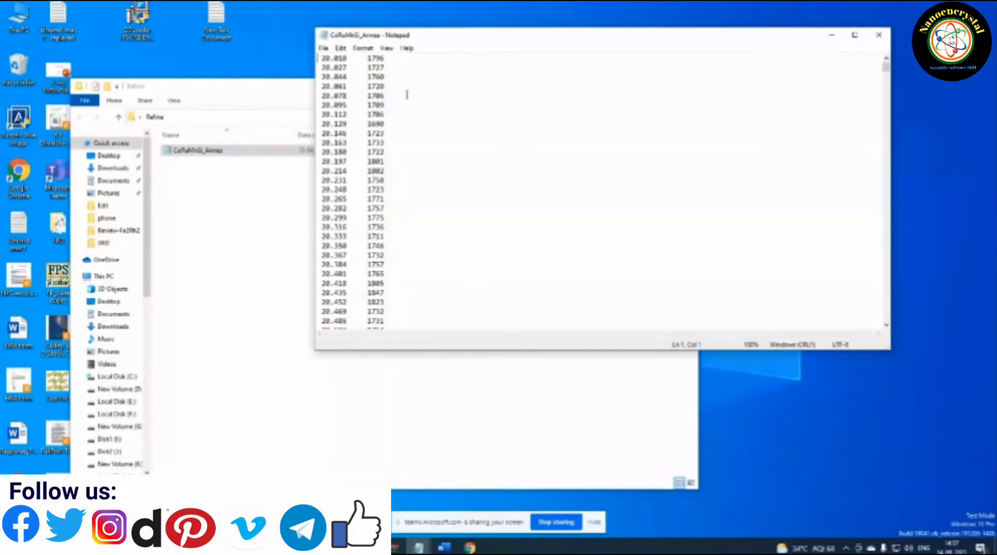
pyautogui.click(265, 233)
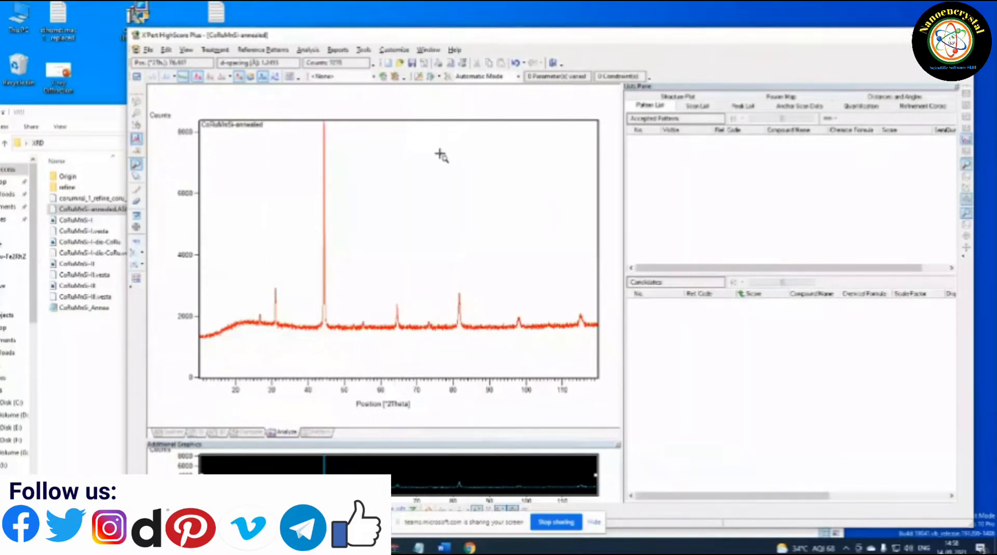
# - Run Search & Match on the CoRuMnSi-annealed profile with the single-phase scoring scheme and accept the candidates
pyautogui.click(307, 50)
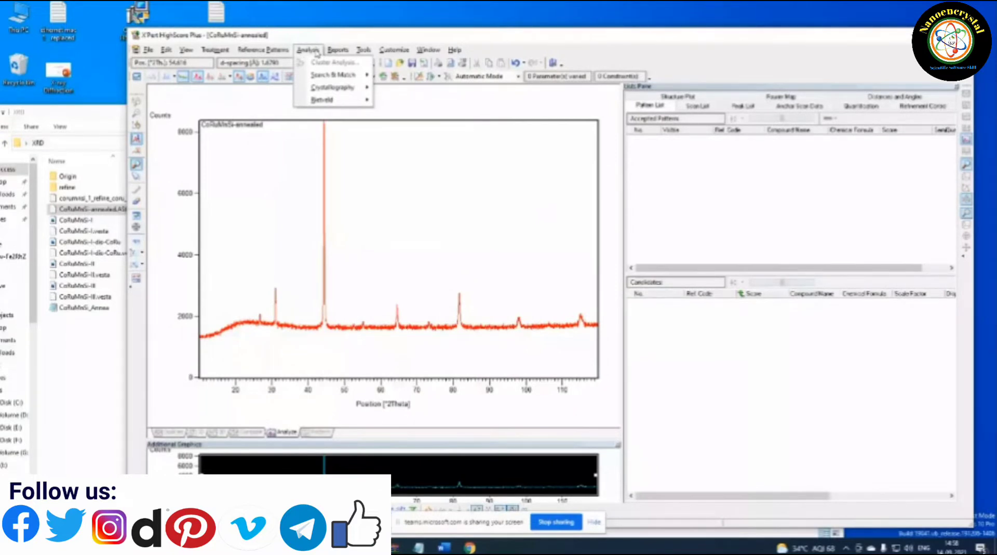
pyautogui.moveTo(335, 75)
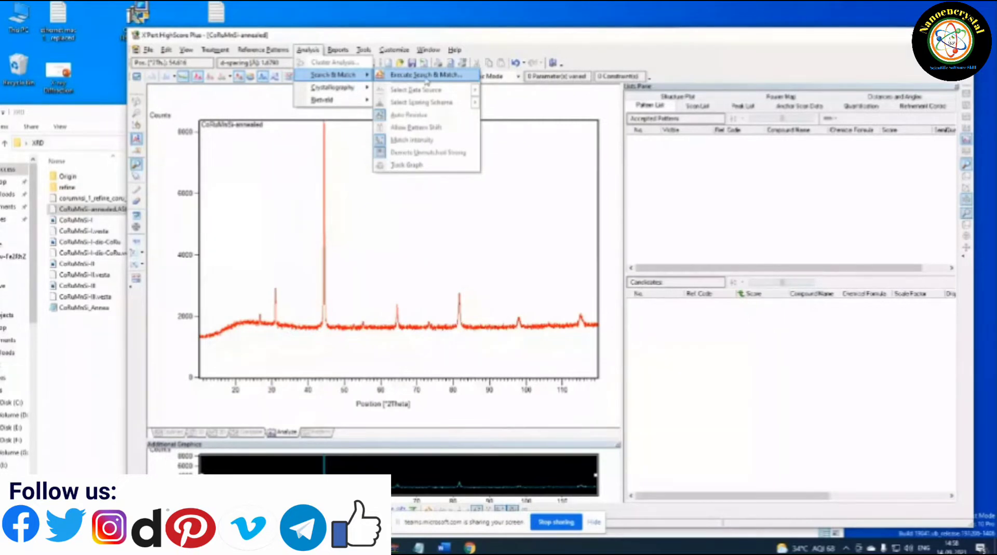
pyautogui.click(426, 76)
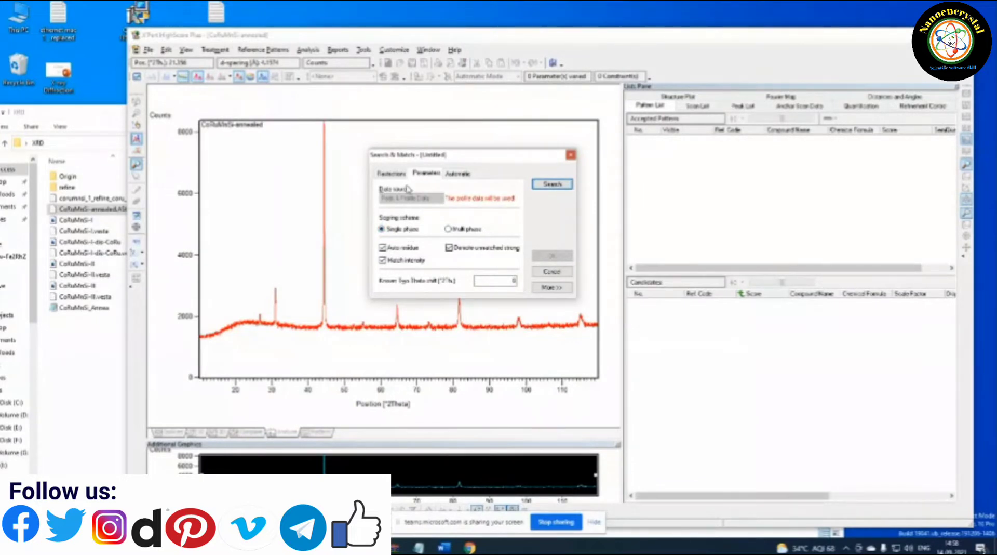
pyautogui.click(396, 173)
pyautogui.click(426, 174)
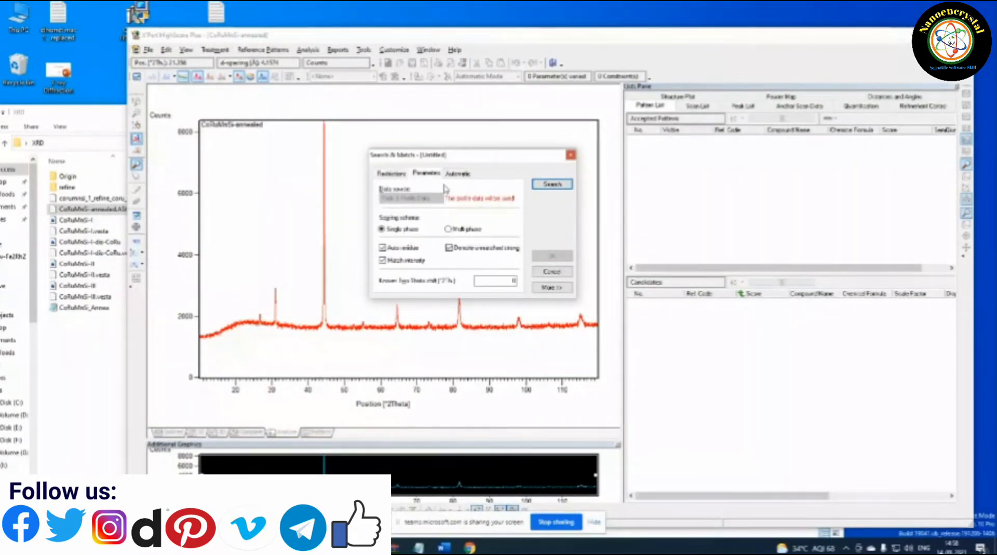
pyautogui.click(553, 184)
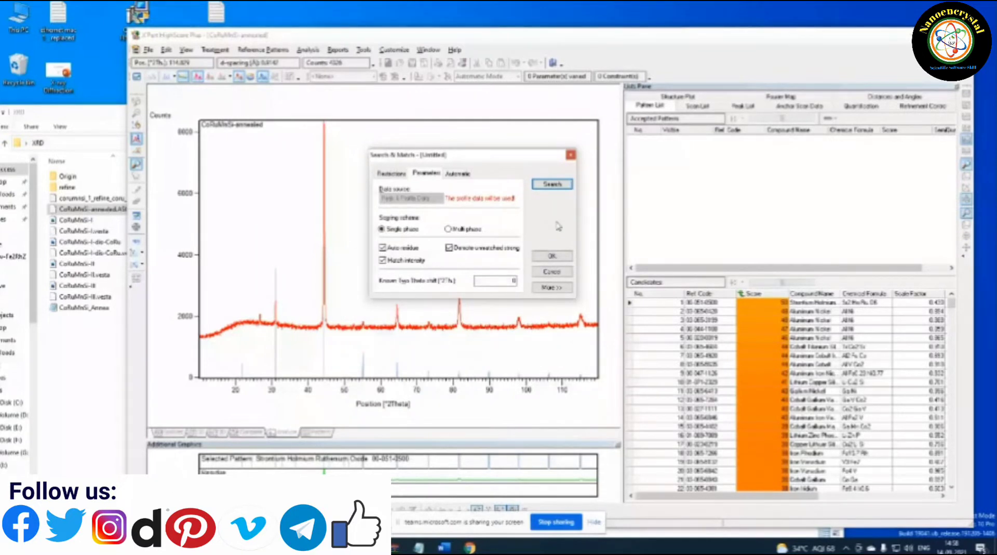
pyautogui.click(554, 256)
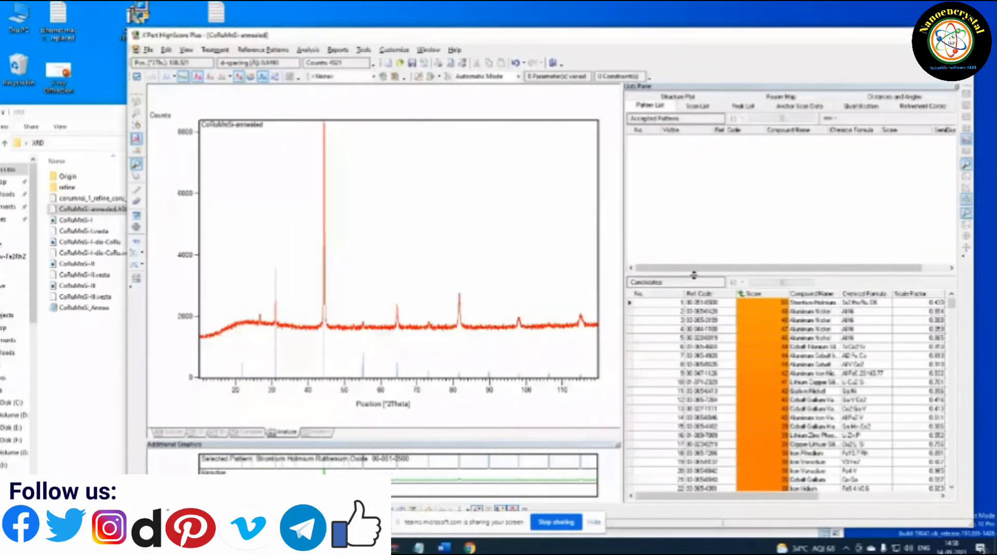
# - Enlarge the candidates list, narrow its number column, and select the Aluminum Nickel candidate 03-065-0420
pyautogui.moveTo(694, 275); pyautogui.dragTo(694, 182)
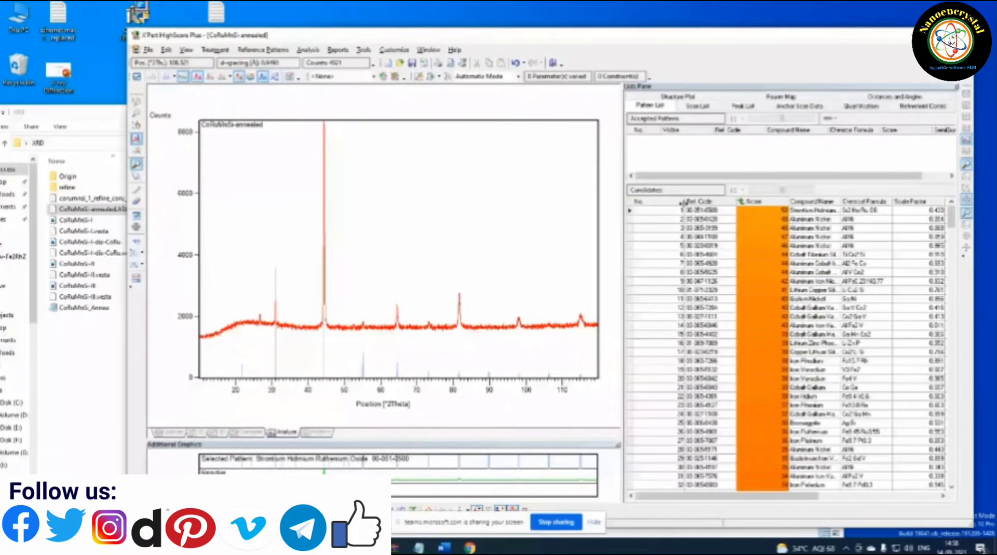
pyautogui.moveTo(684, 203); pyautogui.dragTo(656, 203)
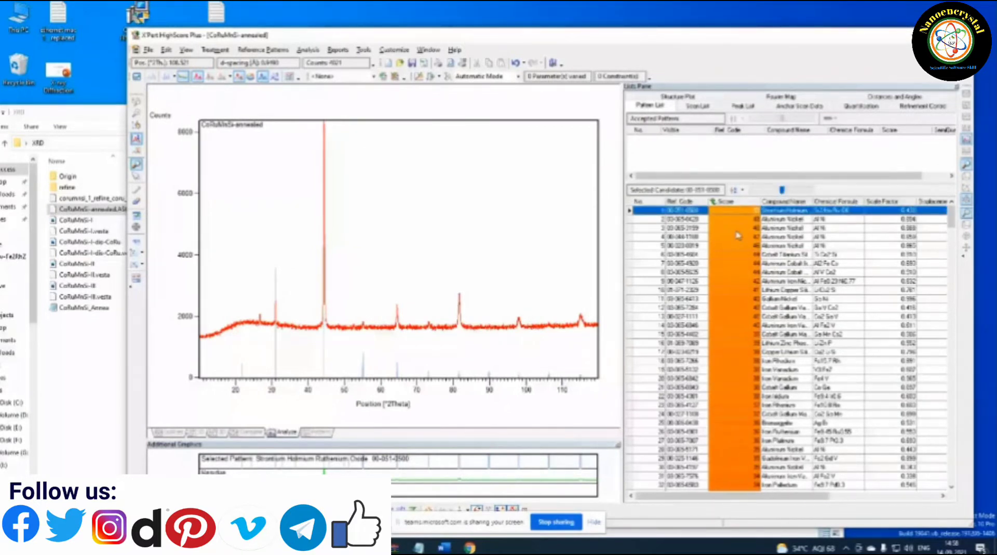
pyautogui.click(812, 220)
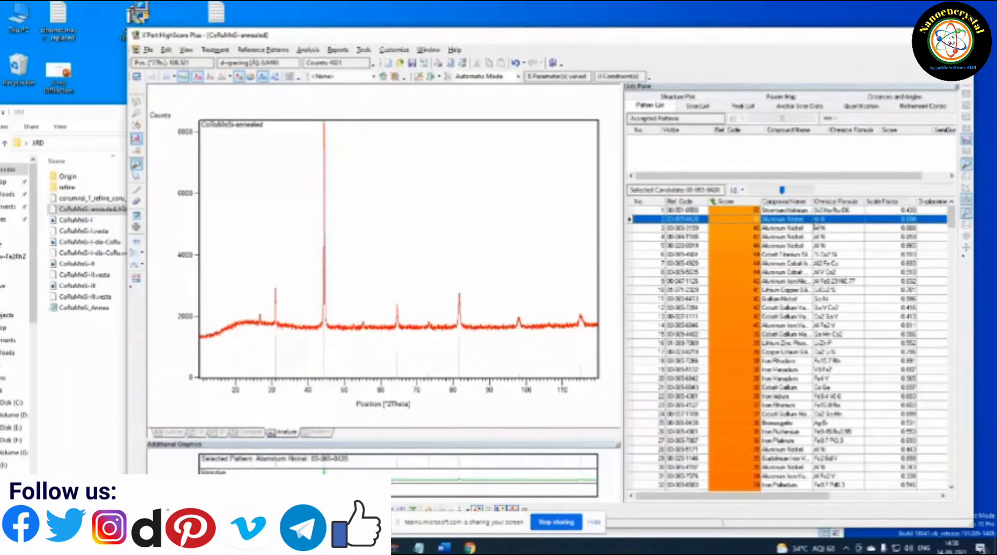
# - Compare the next candidates in the match list against the profile, ending on Cobalt Gallium Vanadium 00-027-1111
pyautogui.press('Down')
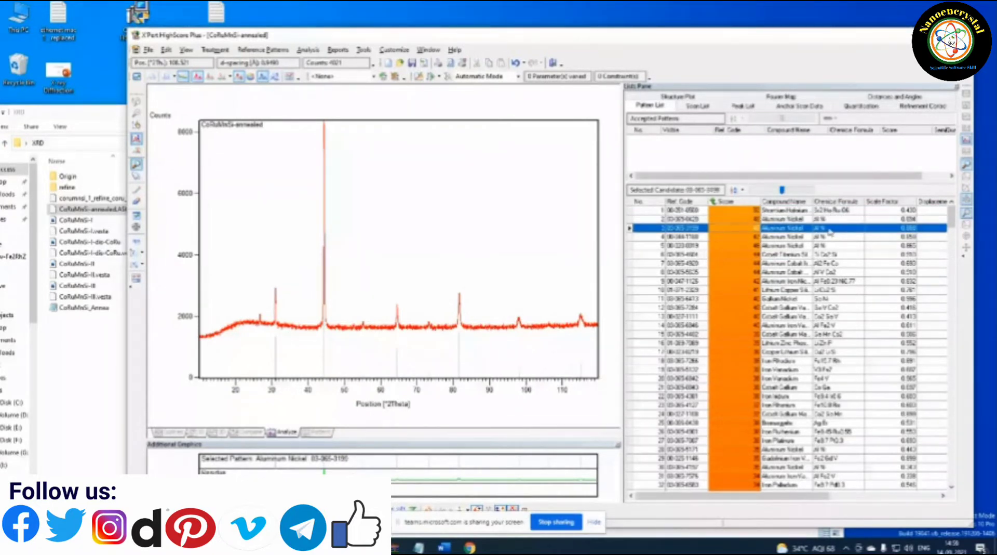
pyautogui.click(842, 256)
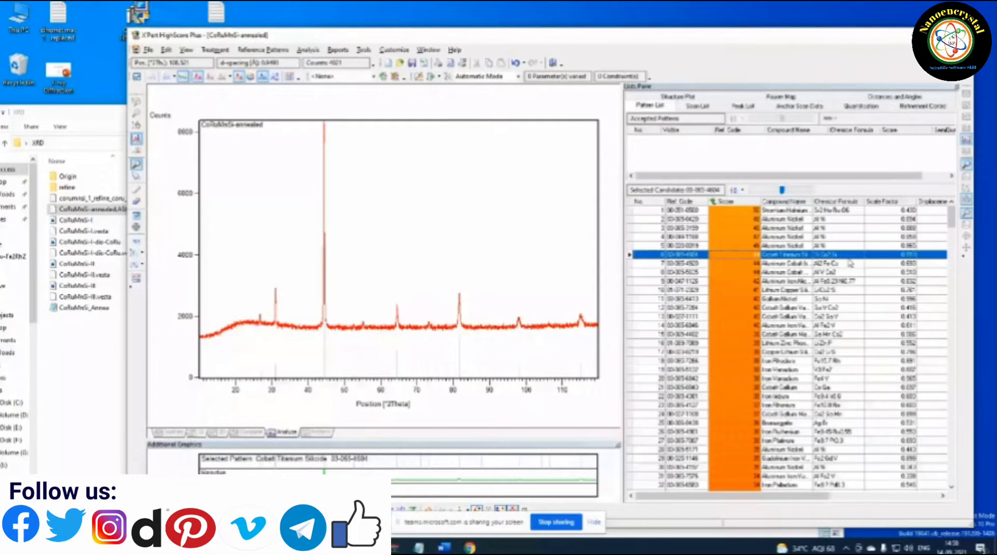
pyautogui.click(821, 280)
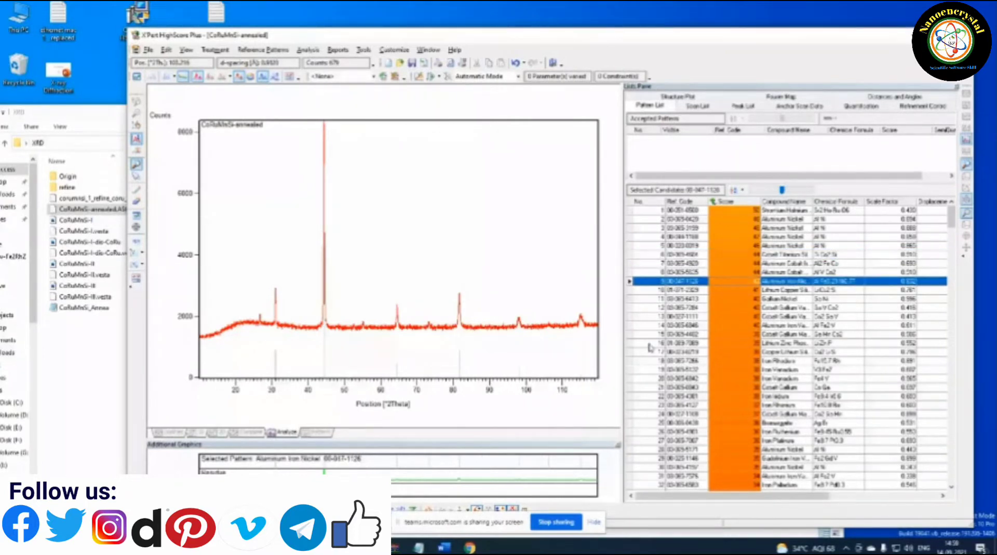
pyautogui.press('Up')
pyautogui.press('Up')
pyautogui.press('Down')
pyautogui.press('Down')
pyautogui.press('Down')
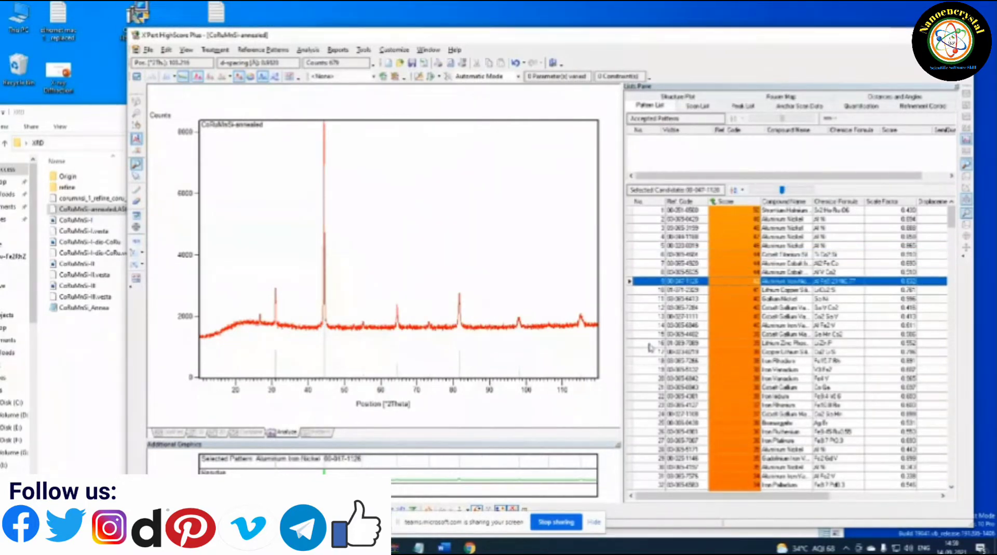
pyautogui.press('Down')
pyautogui.press('Down')
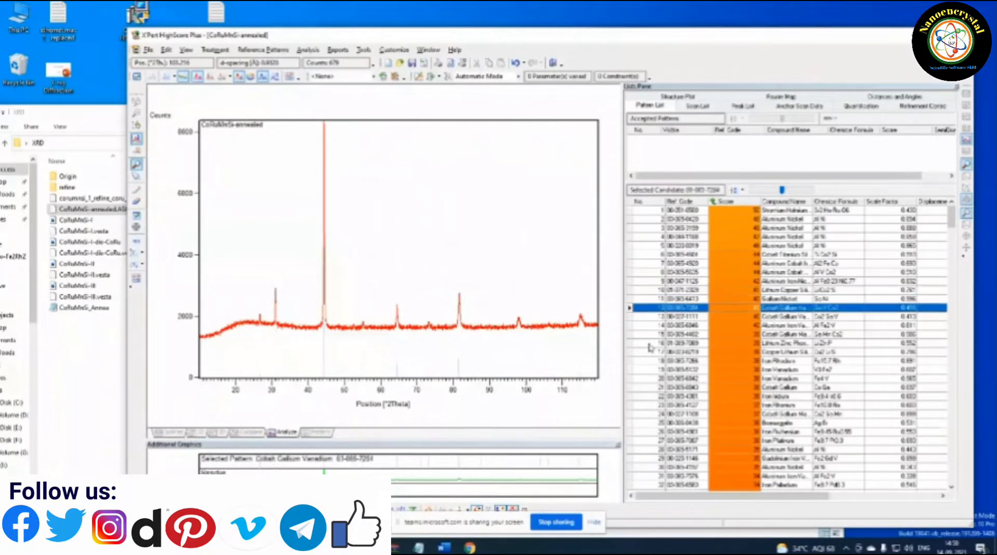
pyautogui.press('Down')
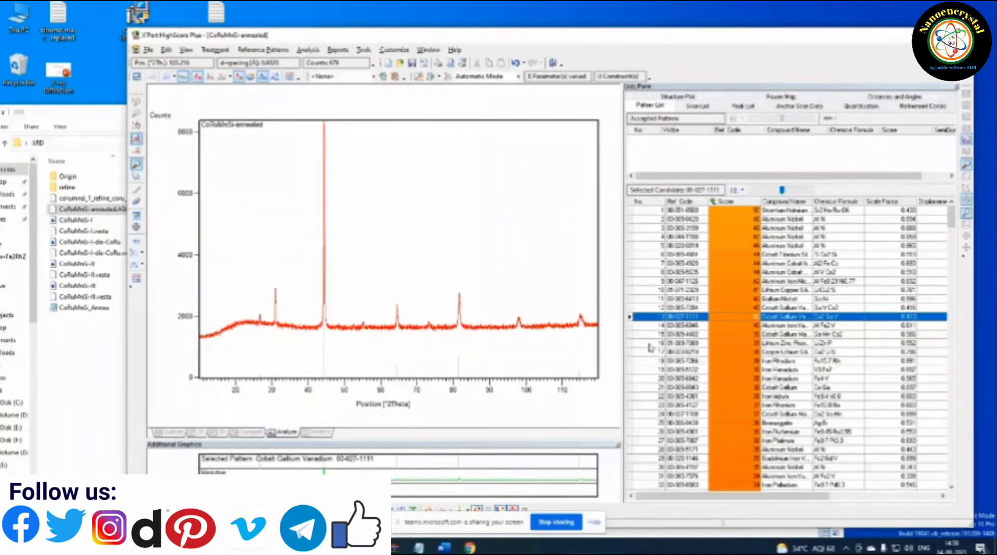
# - Examine the reference pattern of Cobalt Gallium Vanadium 00-027-1111, highlighting its lattice parameter a and its space group
pyautogui.doubleClick(652, 316)
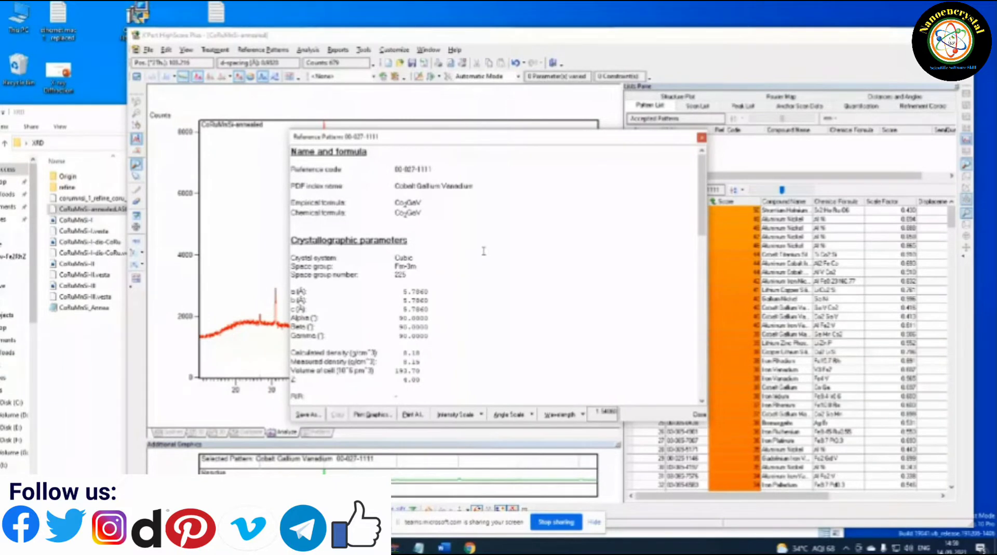
pyautogui.doubleClick(415, 291)
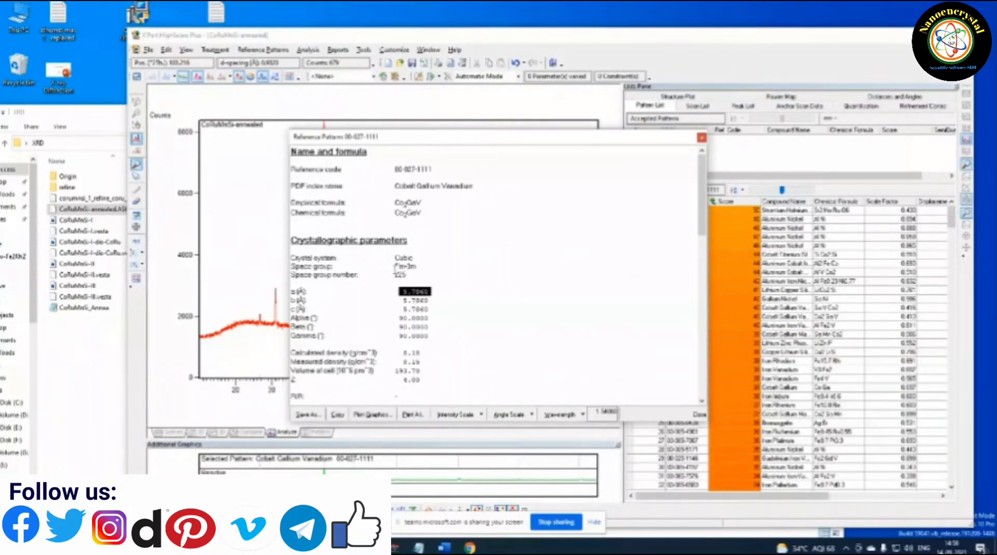
pyautogui.moveTo(395, 266); pyautogui.dragTo(421, 268)
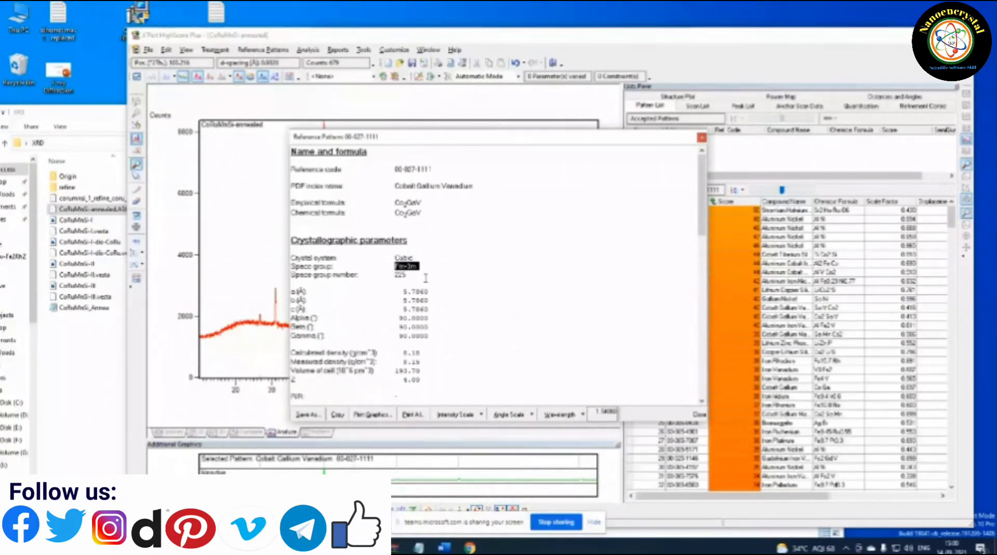
# - Find the CoRuMnSi_Annea data file in the Refine folder and view its contents in Notepad
pyautogui.click(121, 309)
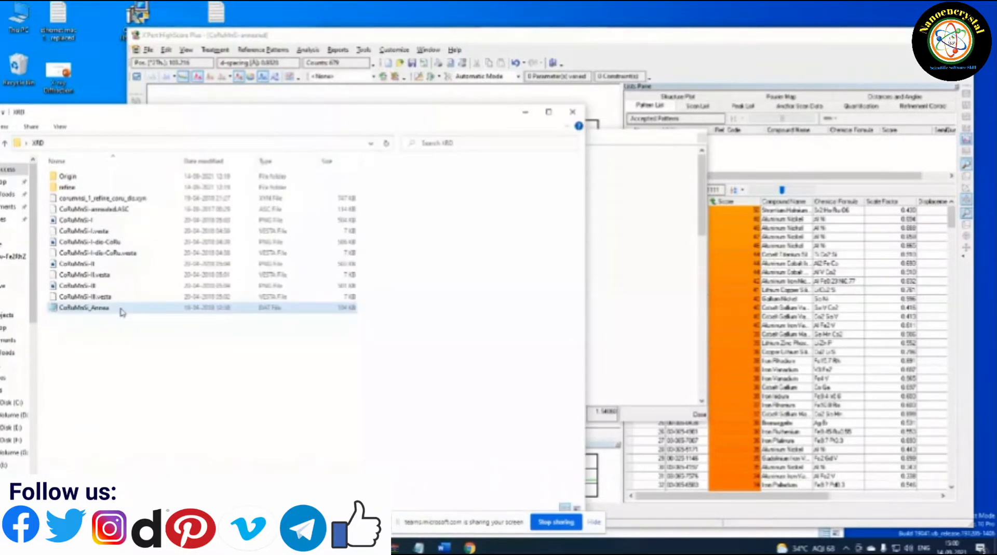
pyautogui.doubleClick(122, 309)
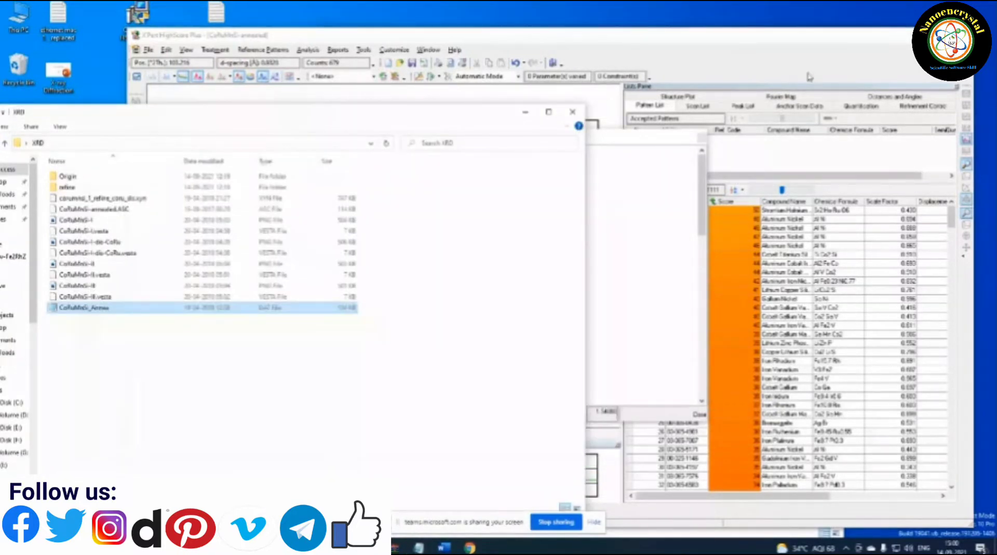
pyautogui.click(809, 77)
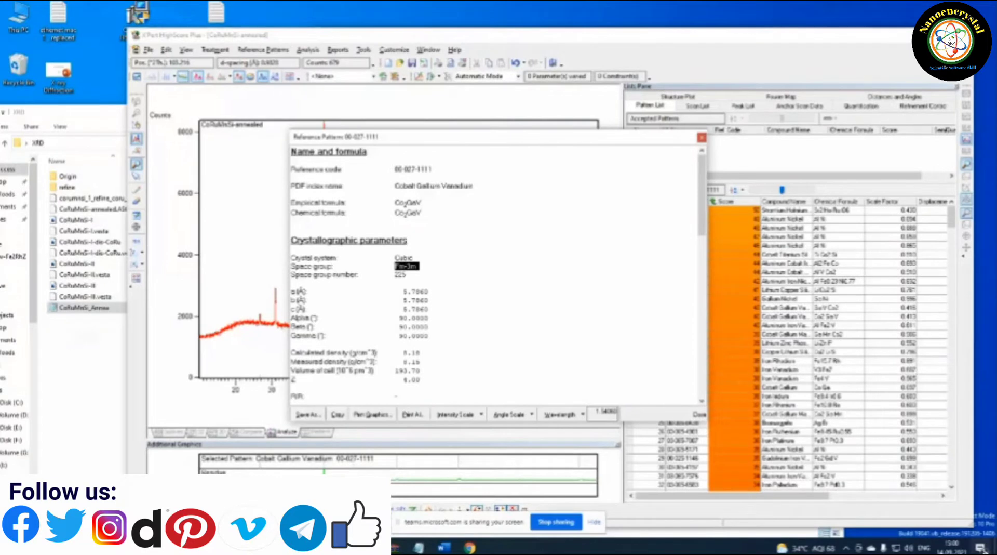
pyautogui.click(995, 548)
pyautogui.doubleClick(504, 70)
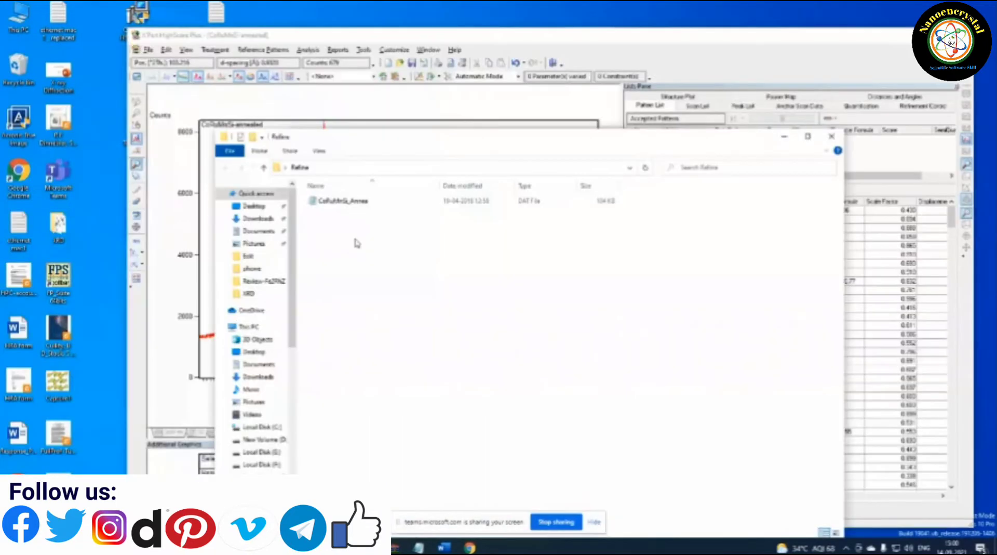
pyautogui.doubleClick(356, 203)
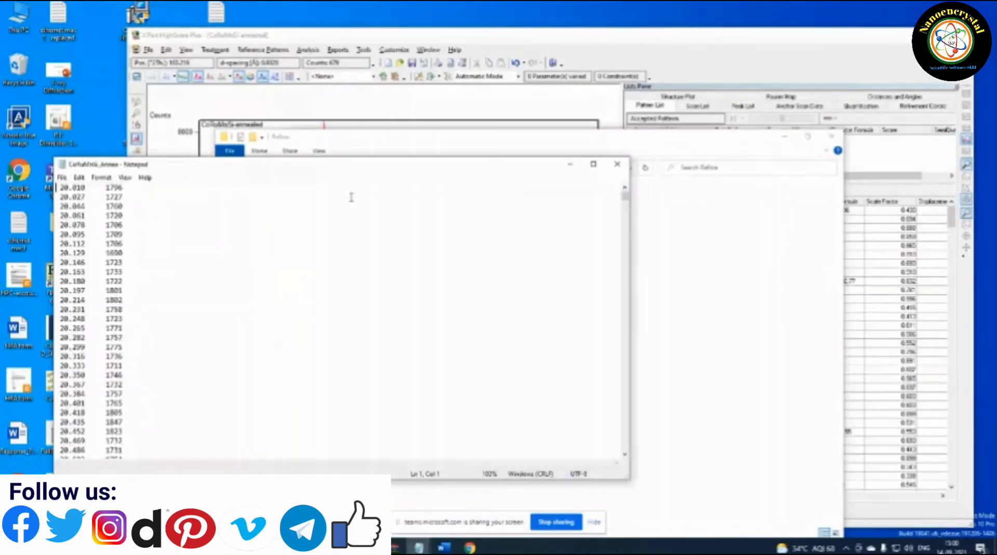
pyautogui.moveTo(336, 165); pyautogui.dragTo(339, 106)
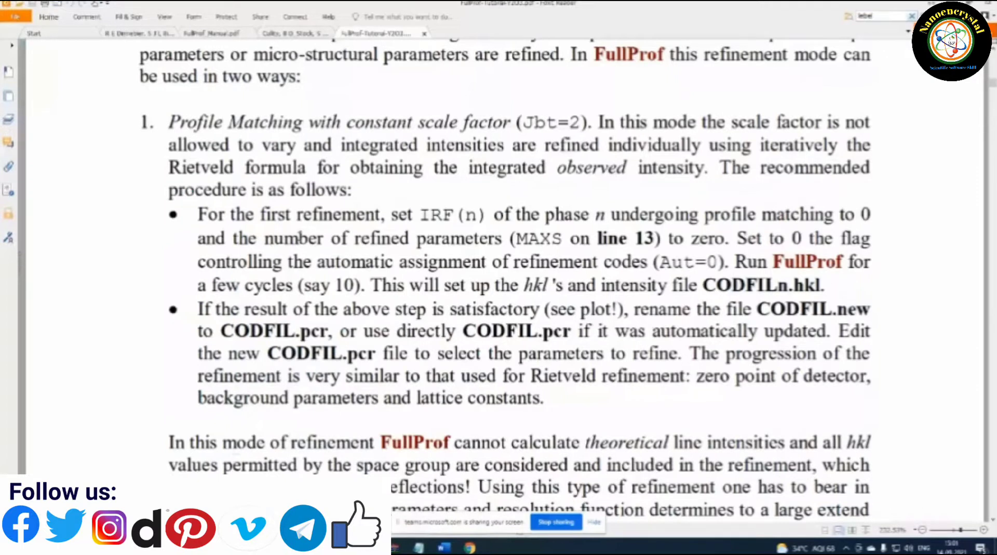
# - Look through the FullProf tutorial PDF from the profile matching section to the instructions for selecting a DAT input file
pyautogui.scroll(5, 299, 236)
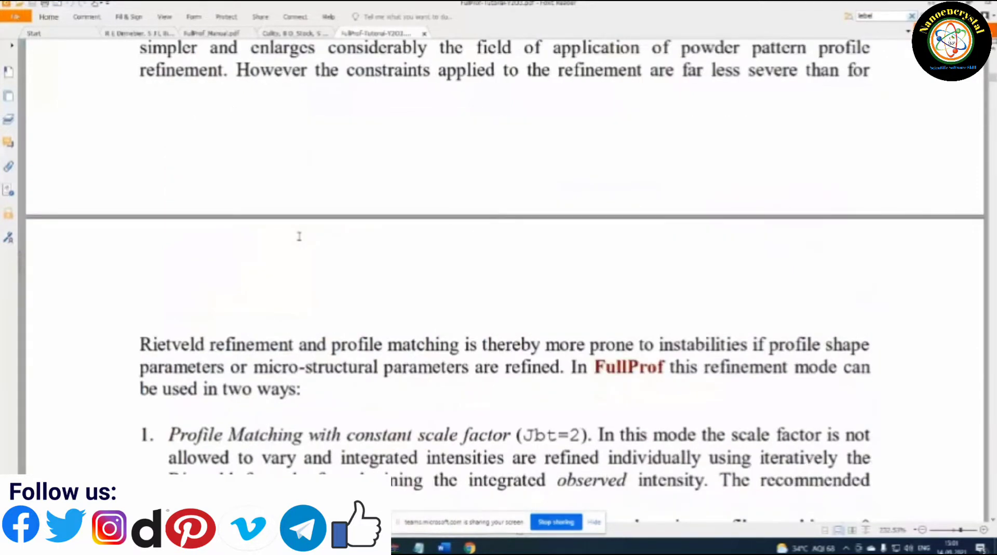
pyautogui.scroll(-10, 299, 236)
pyautogui.scroll(-10, 325, 255)
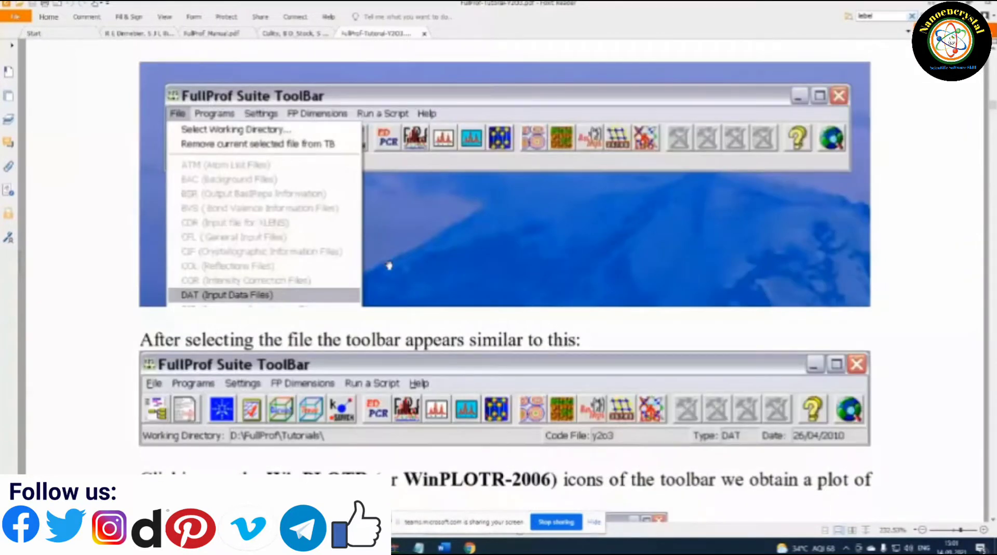
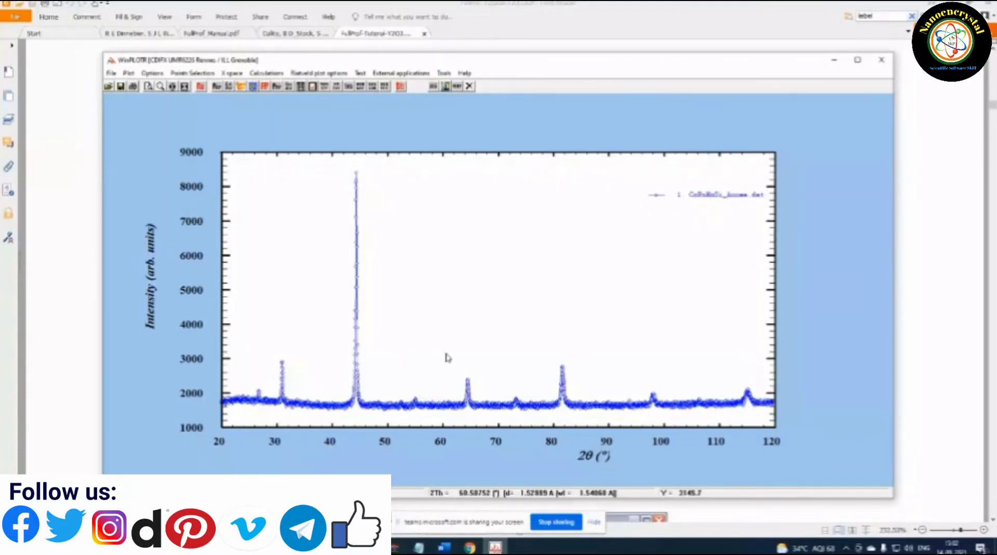
# - In WinPLOTR, run an automatic peak search on the CoRuMnSi_Annea pattern for Cu Ka1 Ka2 doublets and accept the results
pyautogui.click(192, 73)
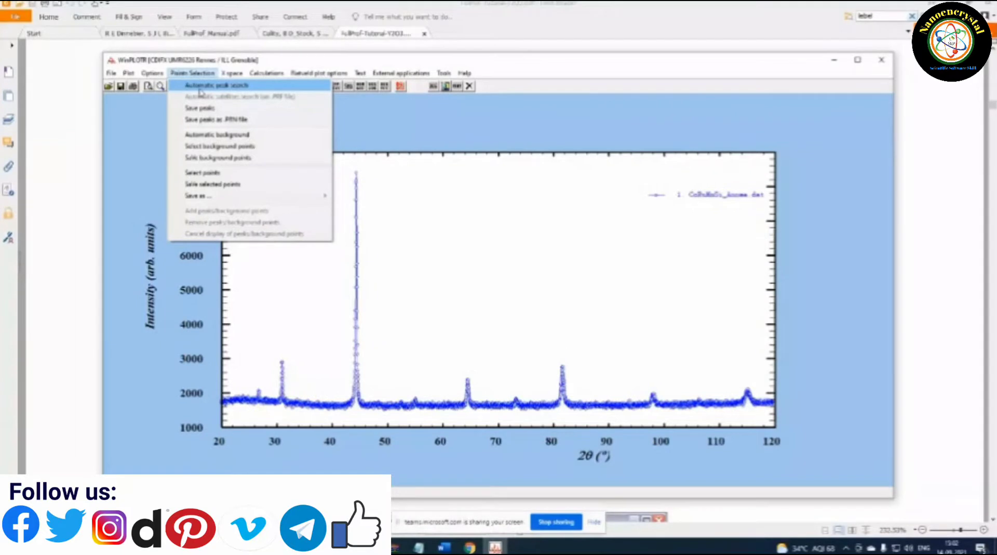
pyautogui.click(200, 87)
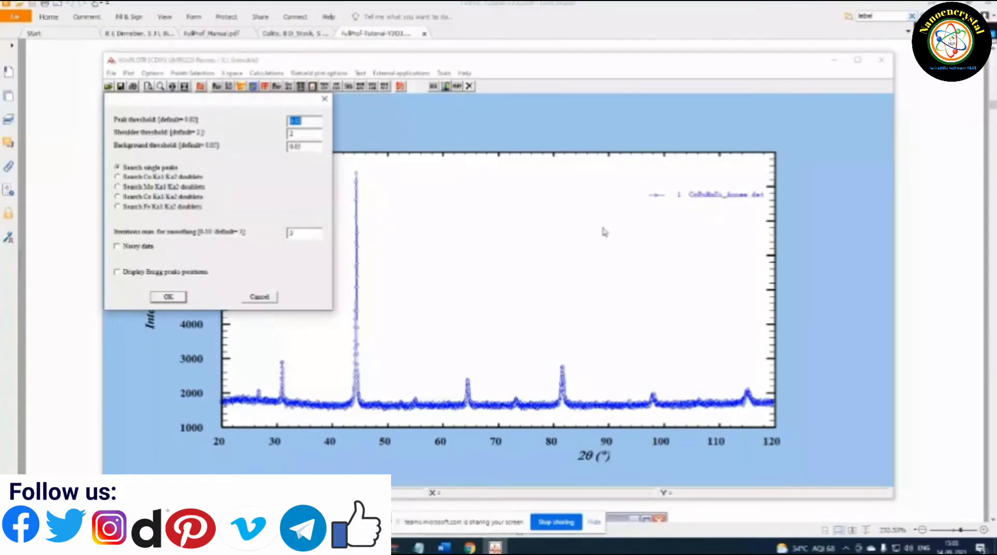
pyautogui.click(117, 178)
pyautogui.click(157, 298)
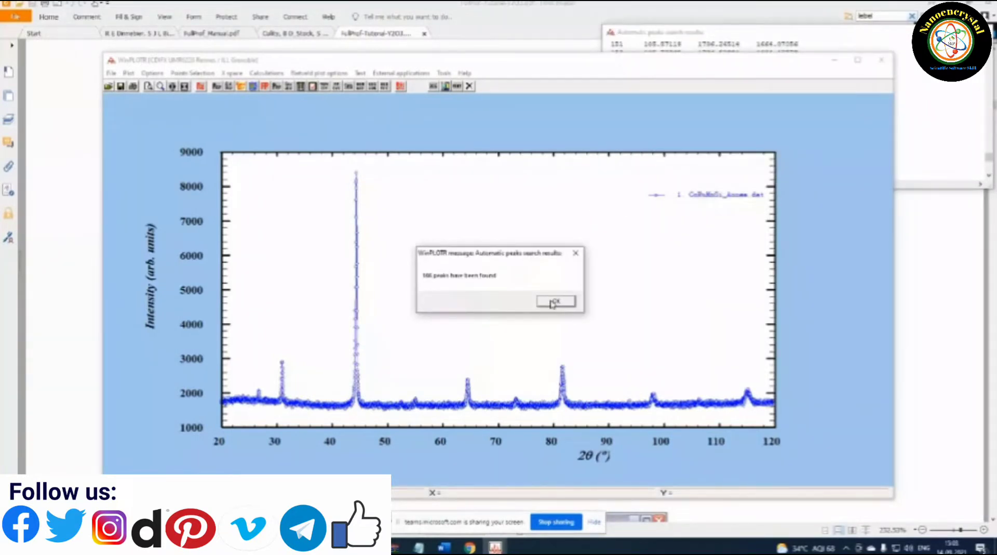
pyautogui.click(554, 305)
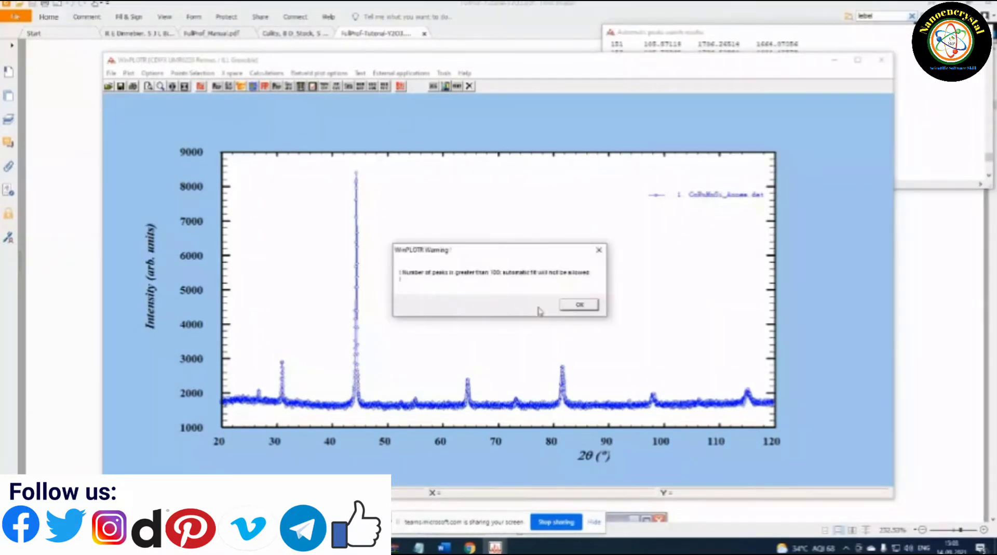
pyautogui.click(574, 304)
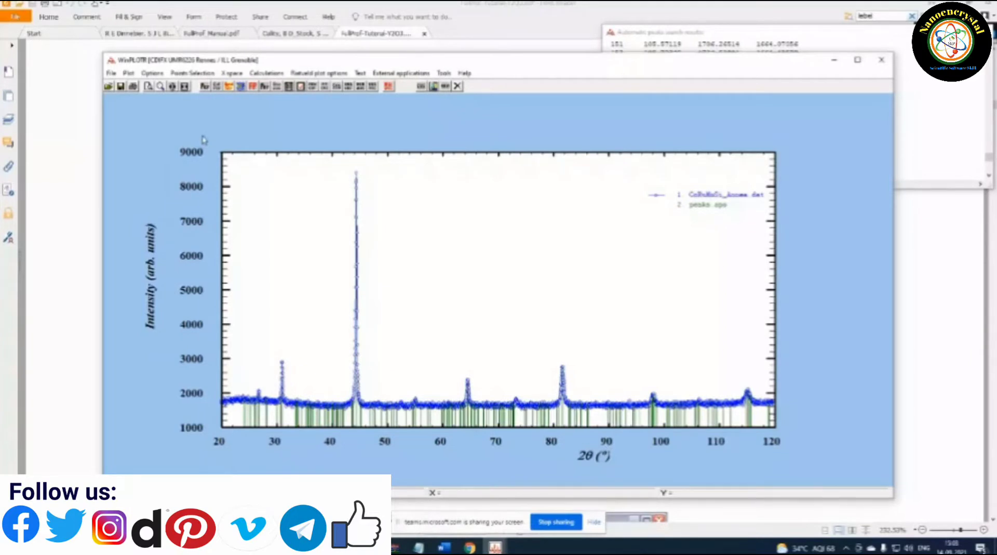
# - Rerun the automatic peak search twice with noisy data enabled, using 10 smoothing iterations, and accept the results
pyautogui.click(192, 72)
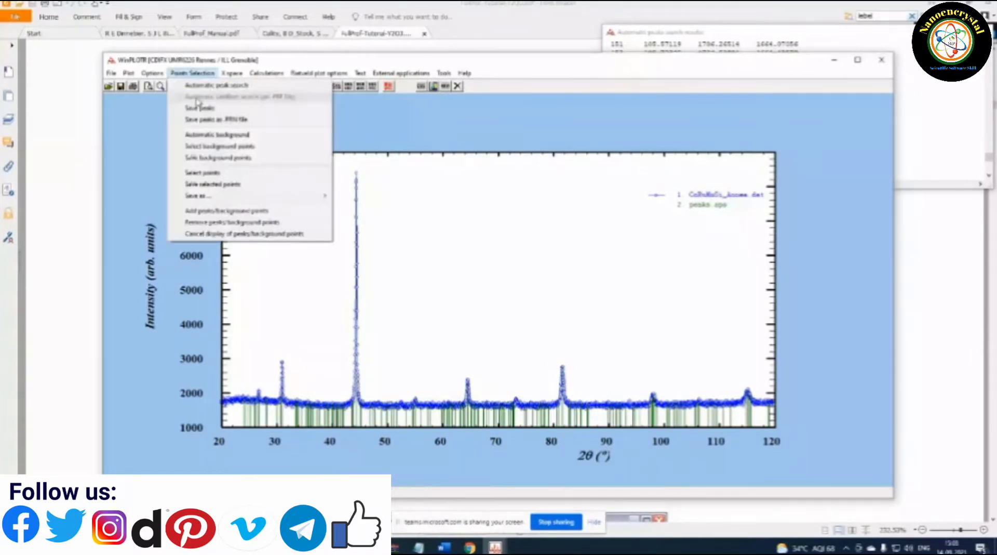
pyautogui.click(198, 85)
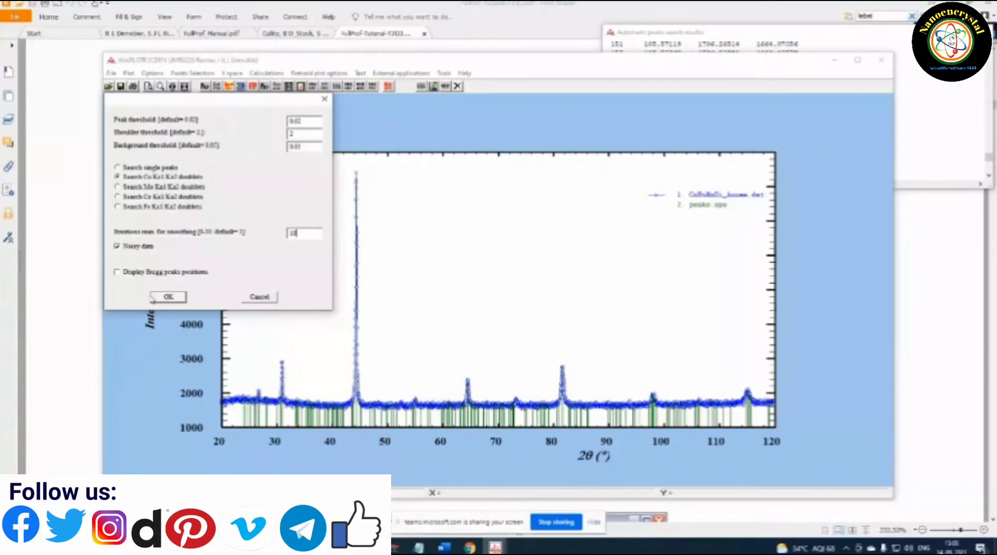
pyautogui.click(154, 298)
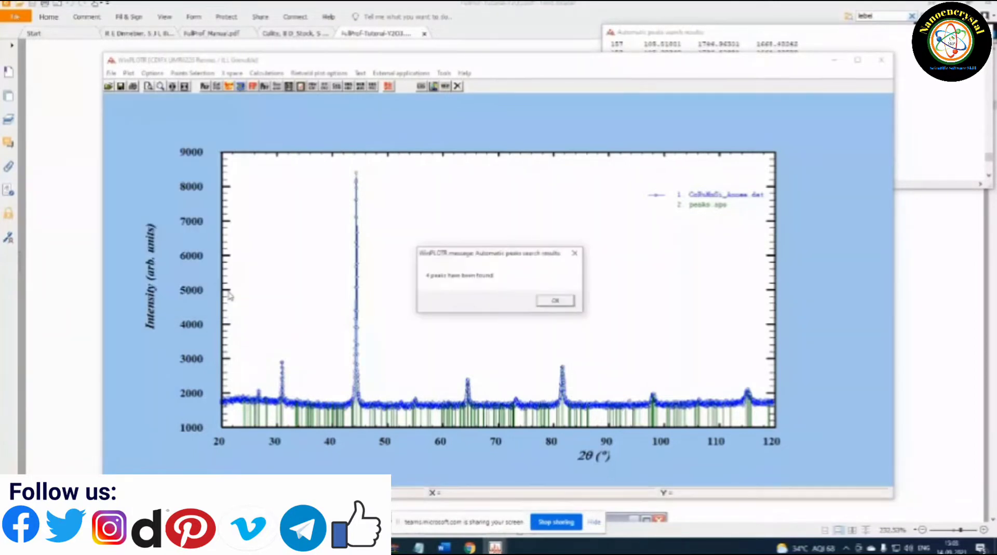
pyautogui.click(554, 304)
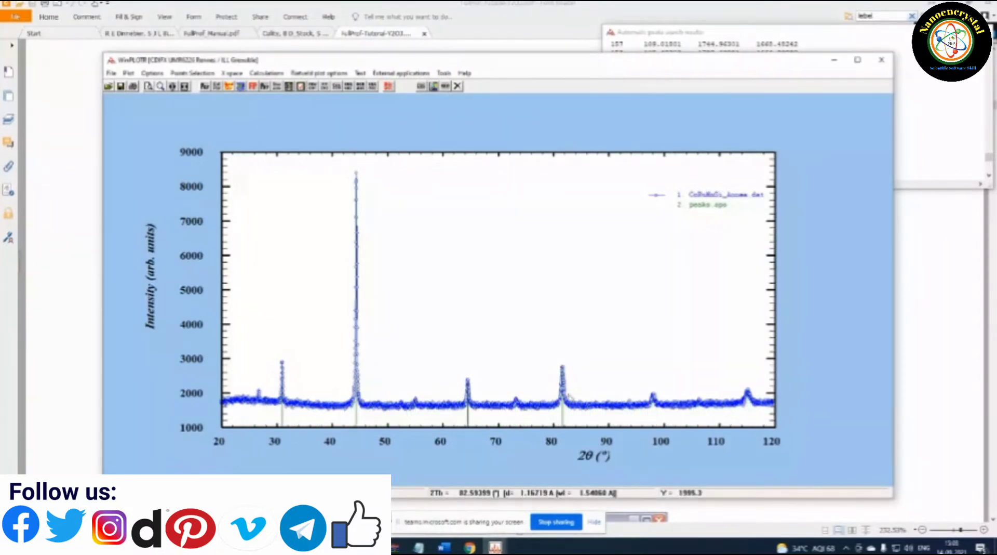
pyautogui.click(192, 73)
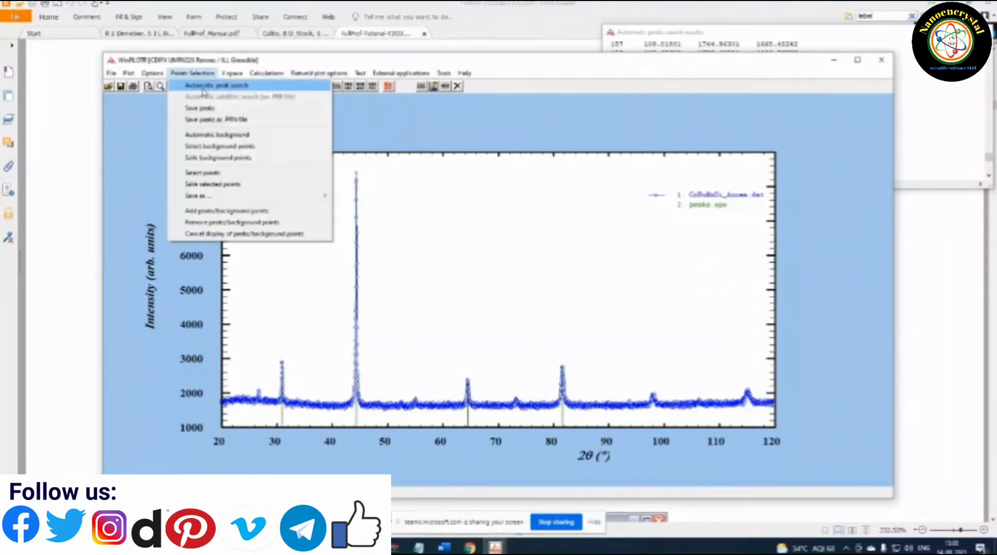
pyautogui.click(202, 86)
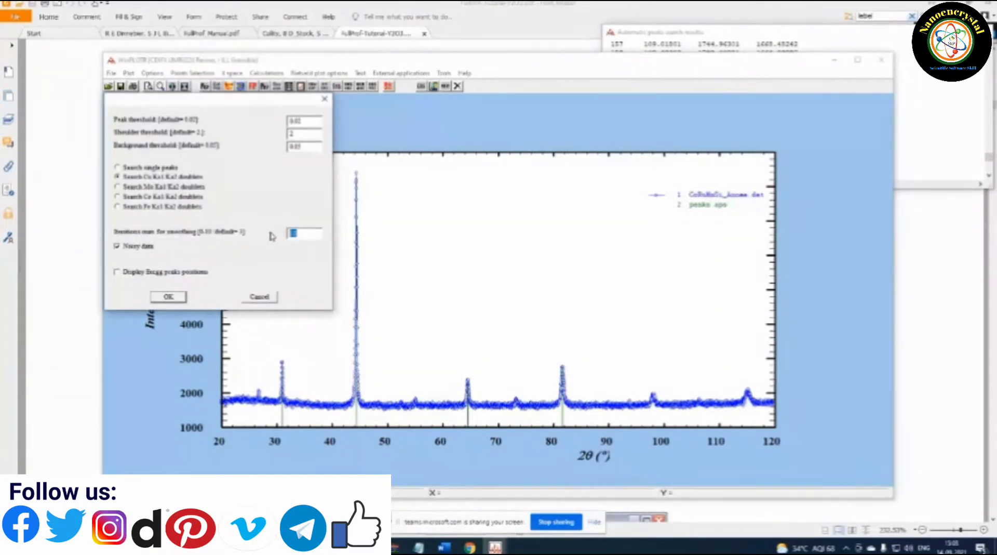
pyautogui.press('Return')
pyautogui.press('Return')
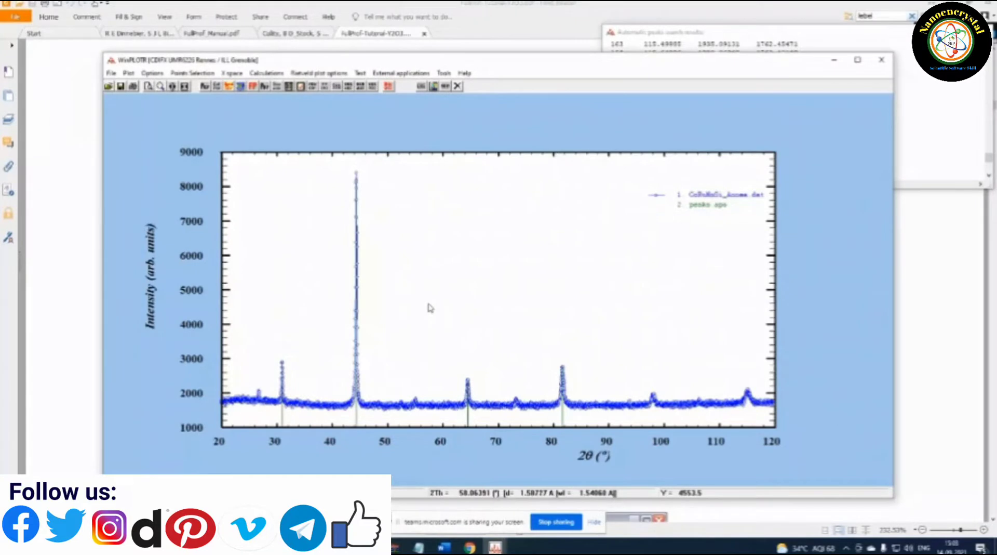
# - Add peak markers manually at the unmarked peaks near 27°, 73°, 98° and 115° 2θ on the CoRuMnSi_Annea pattern
pyautogui.click(192, 73)
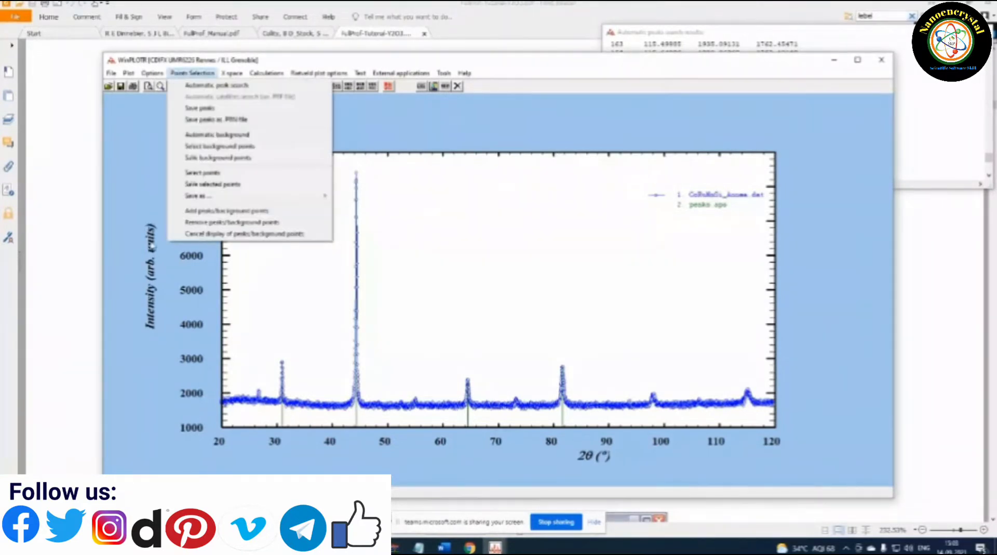
pyautogui.click(200, 149)
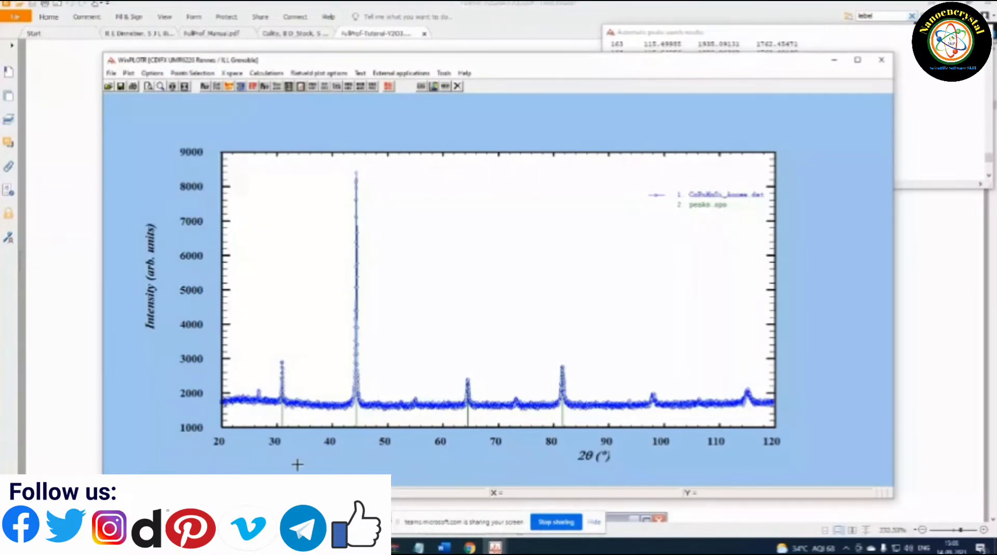
pyautogui.click(259, 390)
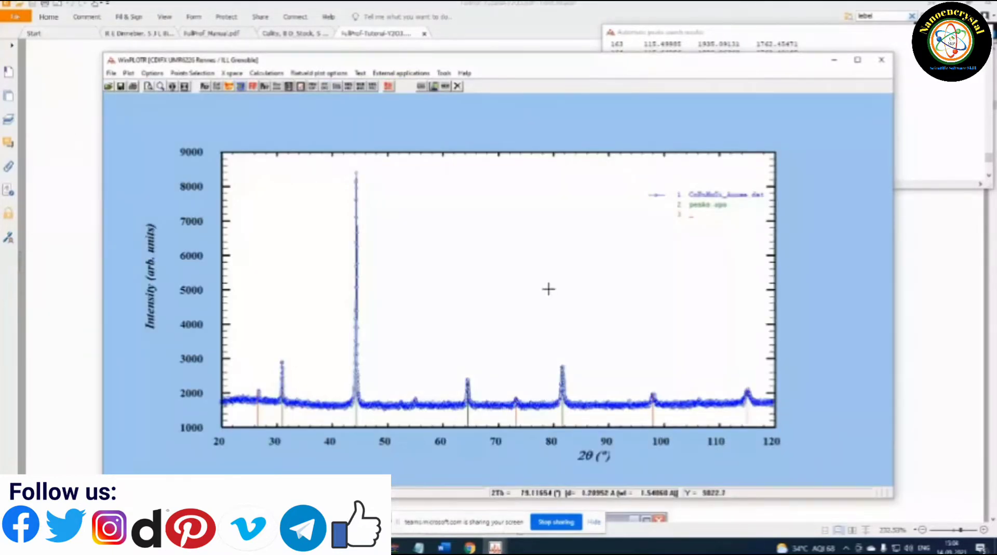
pyautogui.rightClick(538, 257)
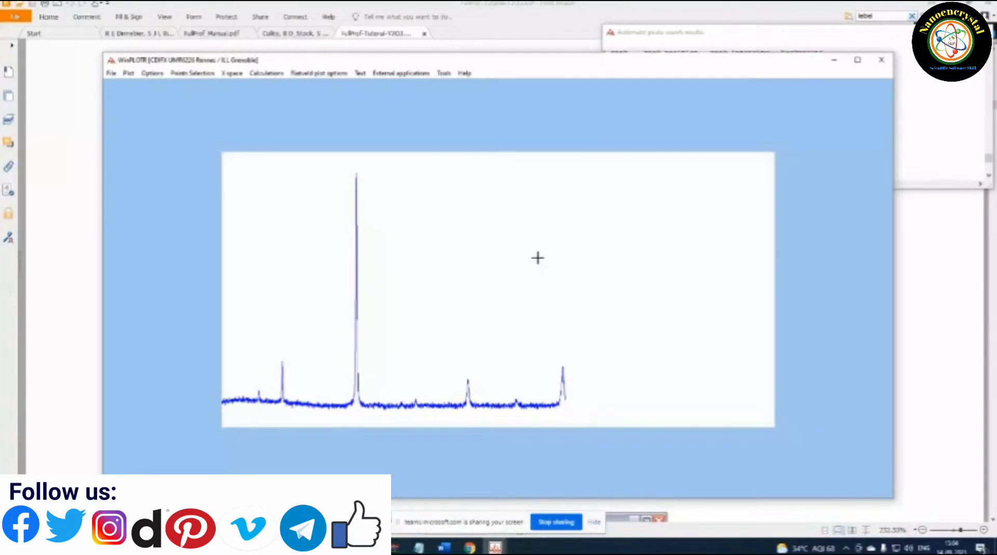
# - Save the peaks for DICVOL with cubic symmetry, a minimum cell volume of 160 Å3 and an a priori search of the zero shift
pyautogui.click(192, 73)
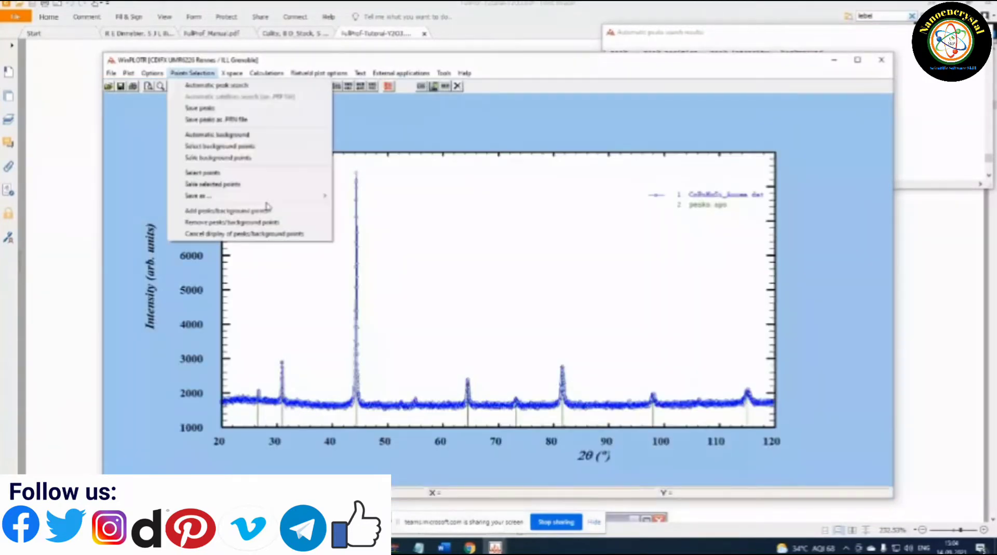
pyautogui.moveTo(291, 195)
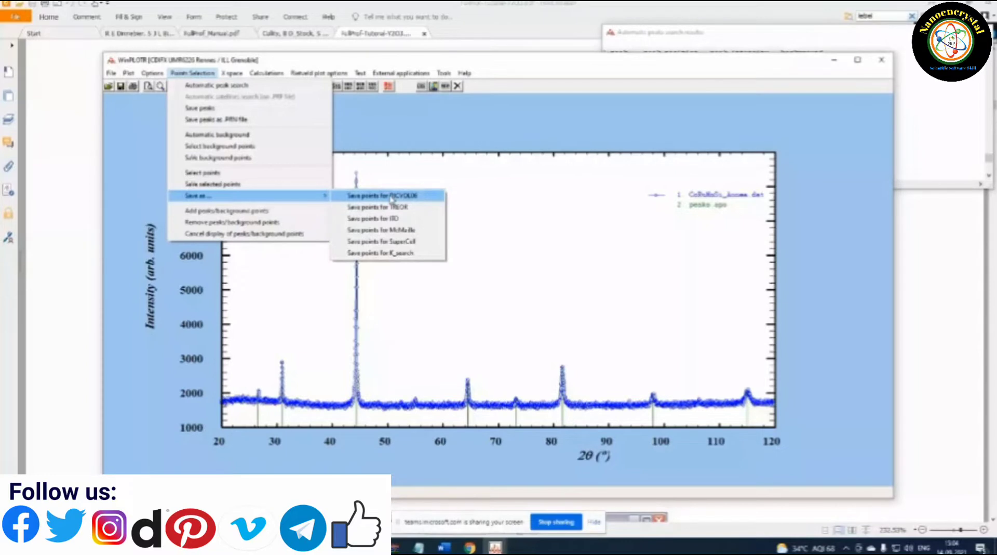
pyautogui.click(434, 202)
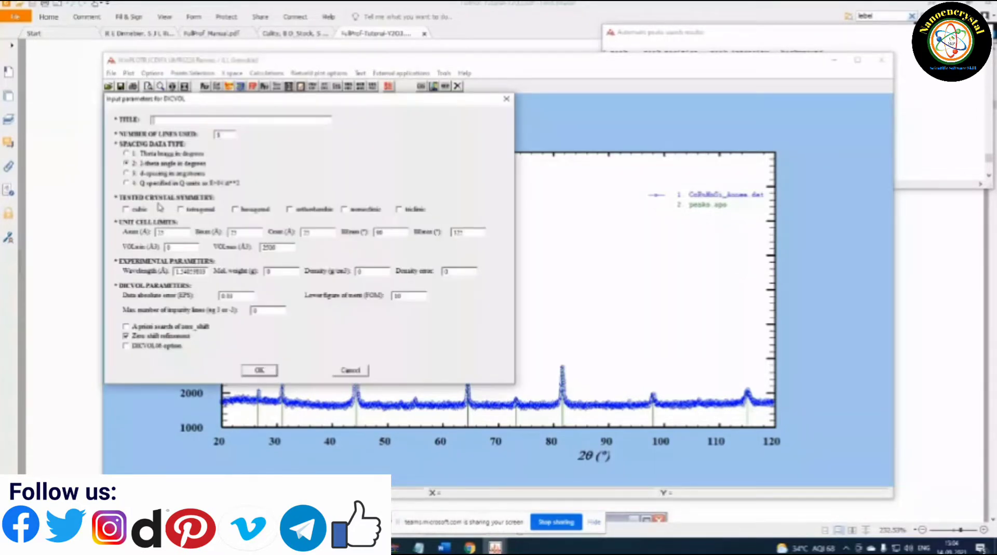
pyautogui.click(140, 209)
pyautogui.moveTo(173, 248); pyautogui.dragTo(159, 249)
pyautogui.write('160')
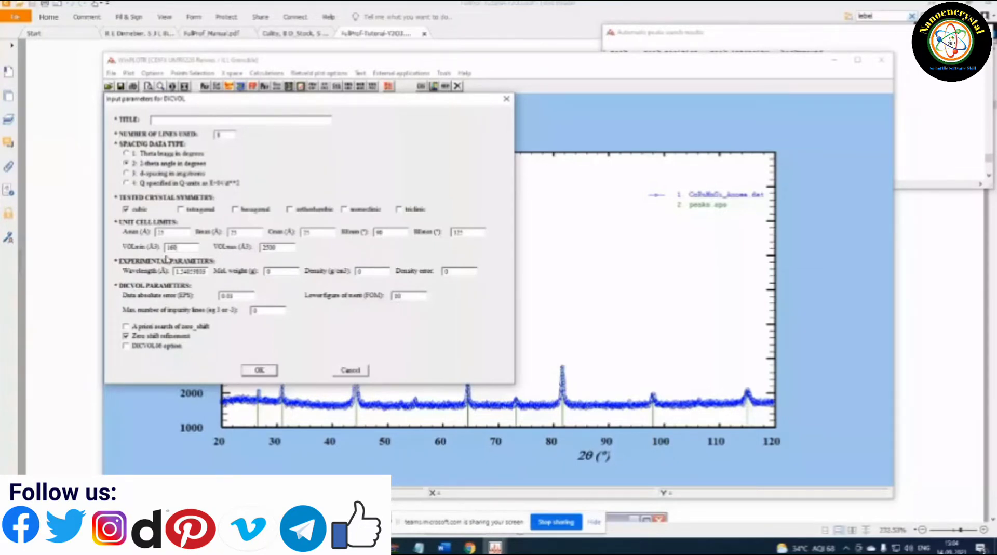
pyautogui.click(126, 326)
pyautogui.click(258, 370)
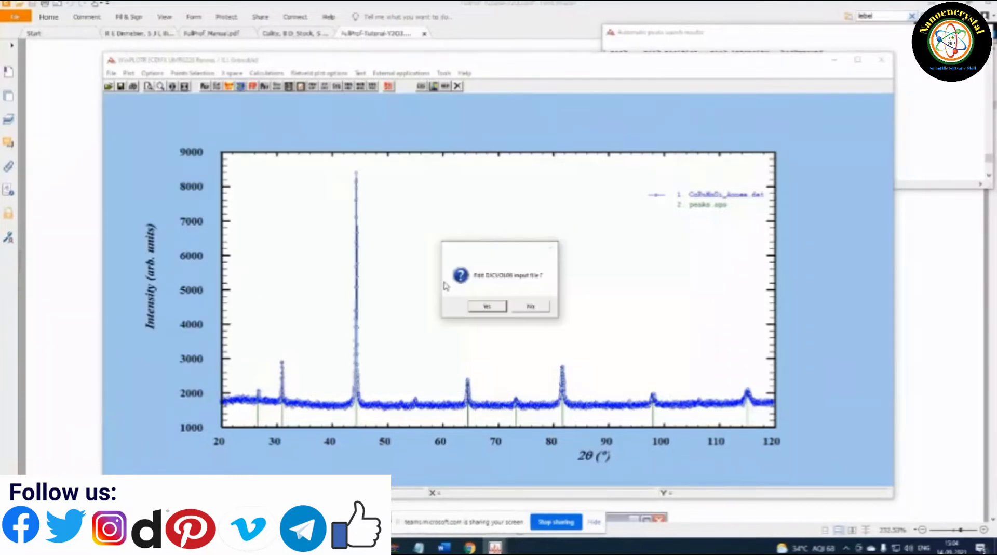
# - Run DICVOL06 without editing its input file, and accept the conventional powder diffractometer for the generated FullProf file
pyautogui.click(530, 306)
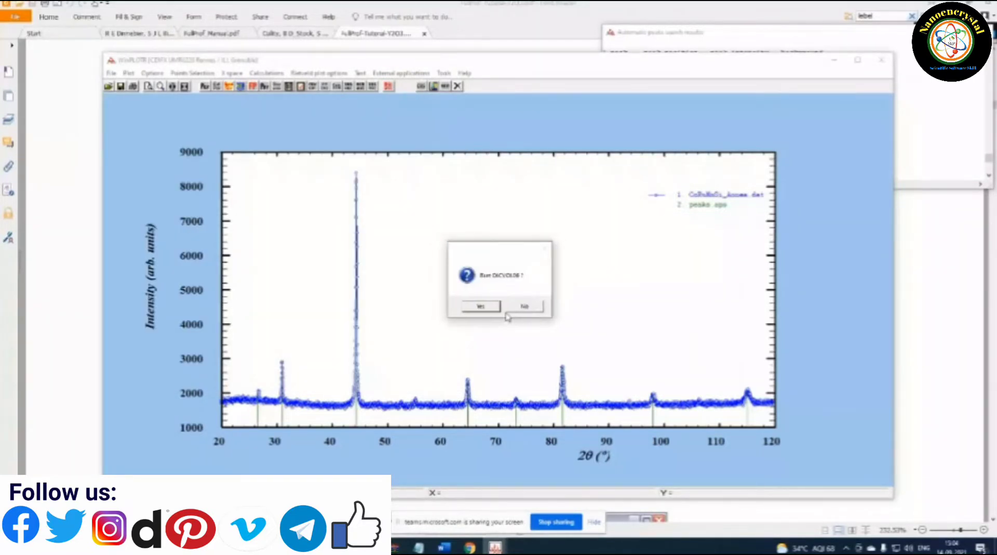
pyautogui.click(486, 306)
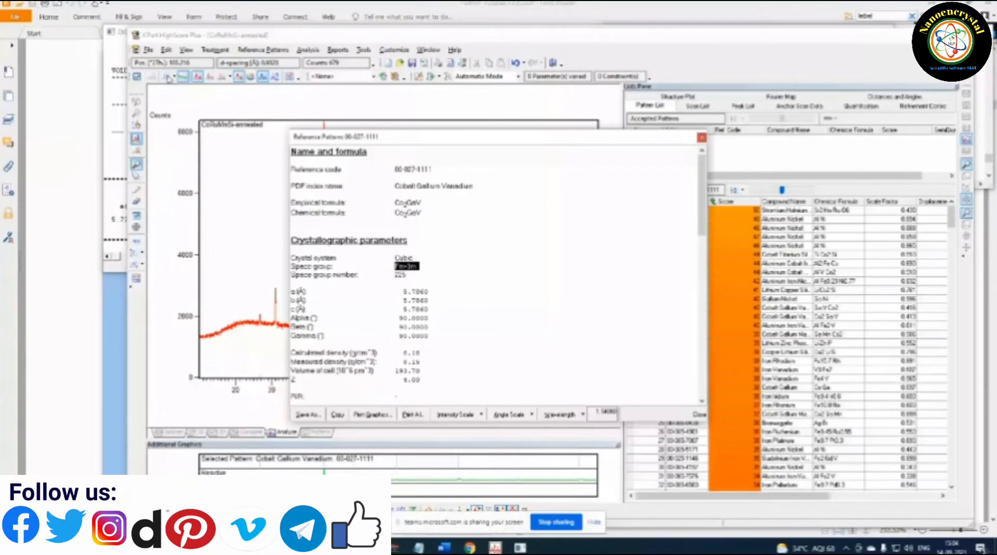
pyautogui.click(520, 547)
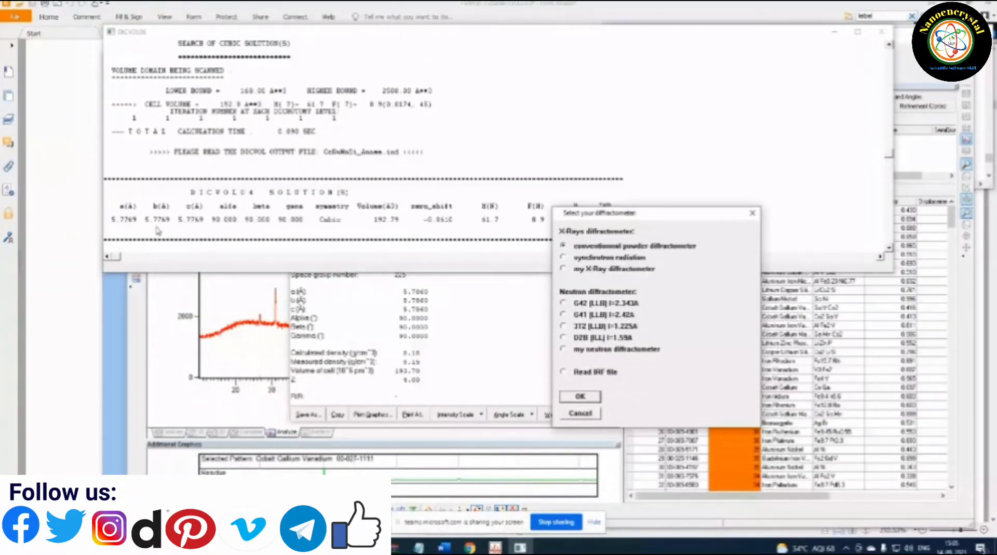
pyautogui.moveTo(606, 218); pyautogui.dragTo(671, 252)
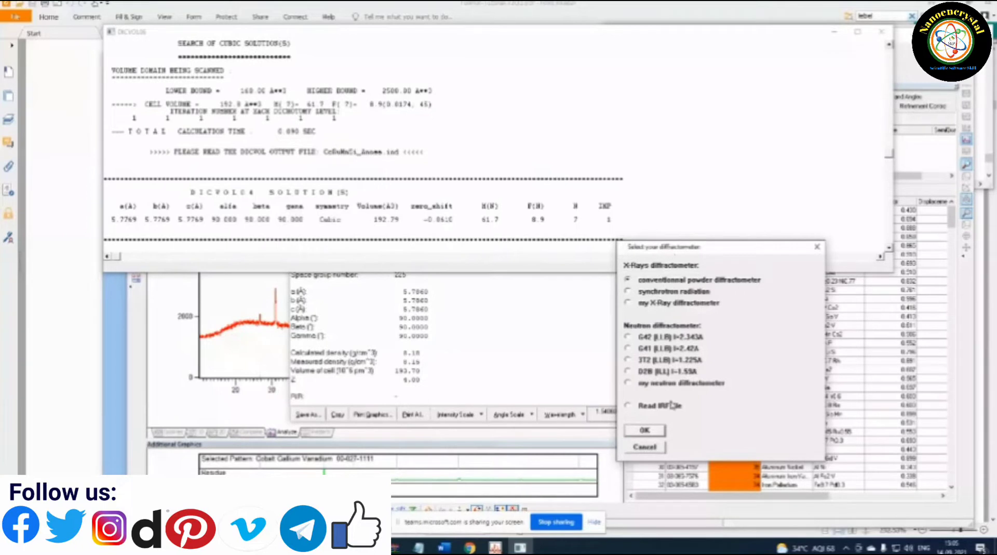
pyautogui.click(646, 430)
# - Check the Refine folder for the files generated by DICVOL and return to the WinPLOTR pattern
pyautogui.click(318, 547)
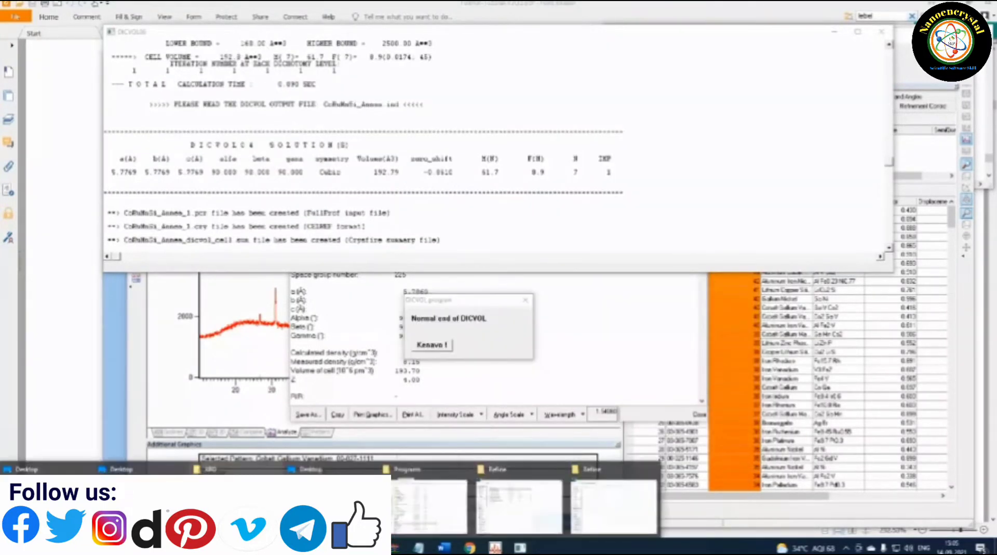
pyautogui.click(519, 507)
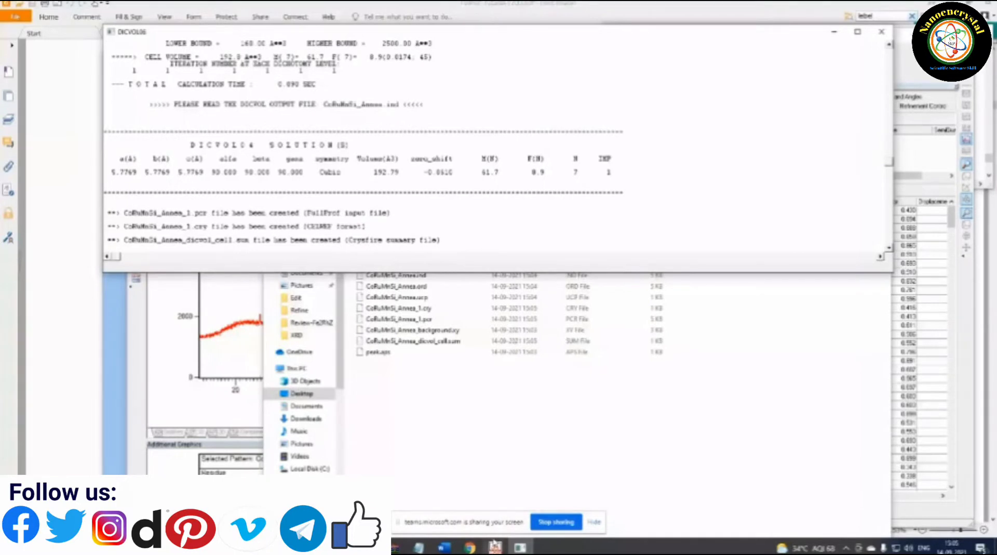
pyautogui.click(456, 422)
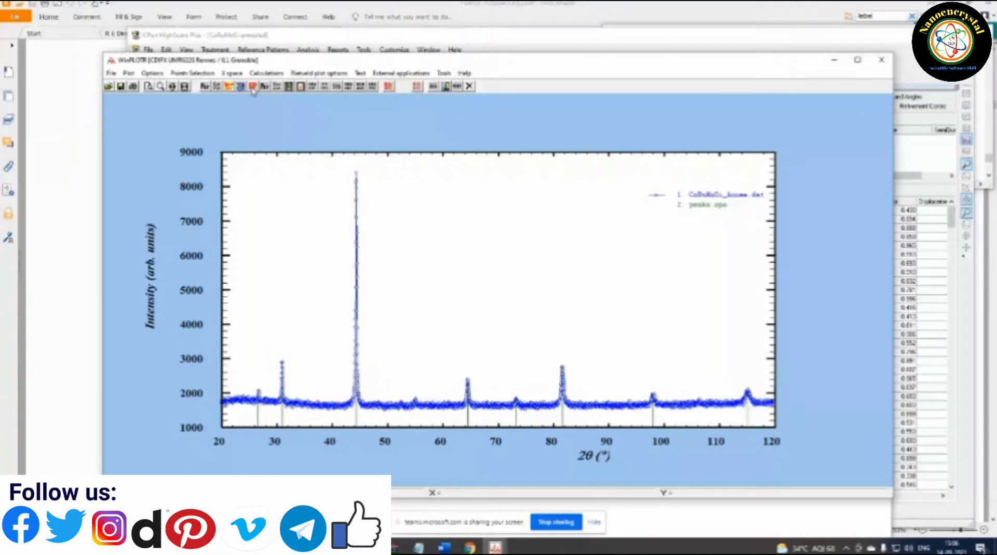
# - Start a FullProf run from WinPLOTR and select CoRuMnSi_Annea_1.pcr in the input file selection
pyautogui.click(252, 87)
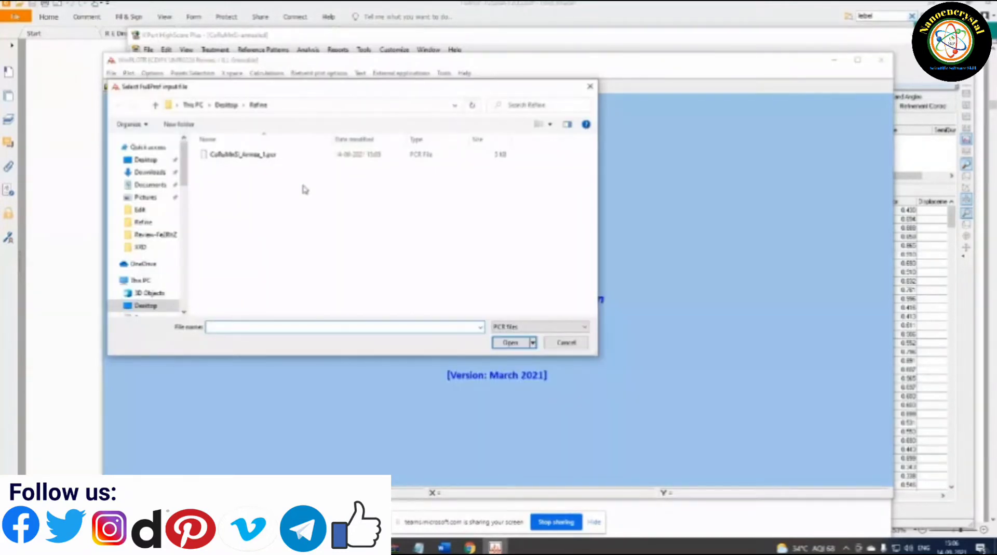
pyautogui.click(273, 159)
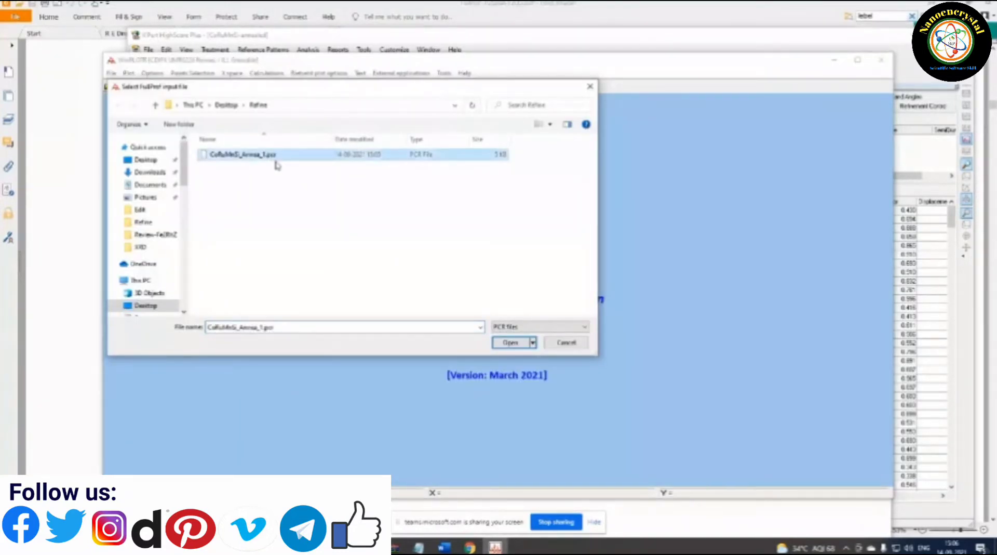
pyautogui.doubleClick(278, 158)
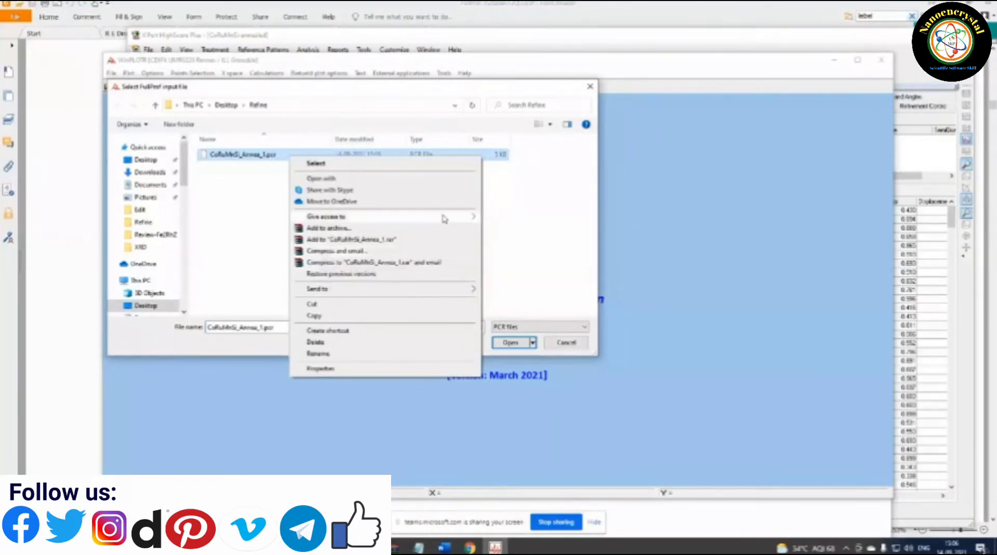
pyautogui.moveTo(469, 217)
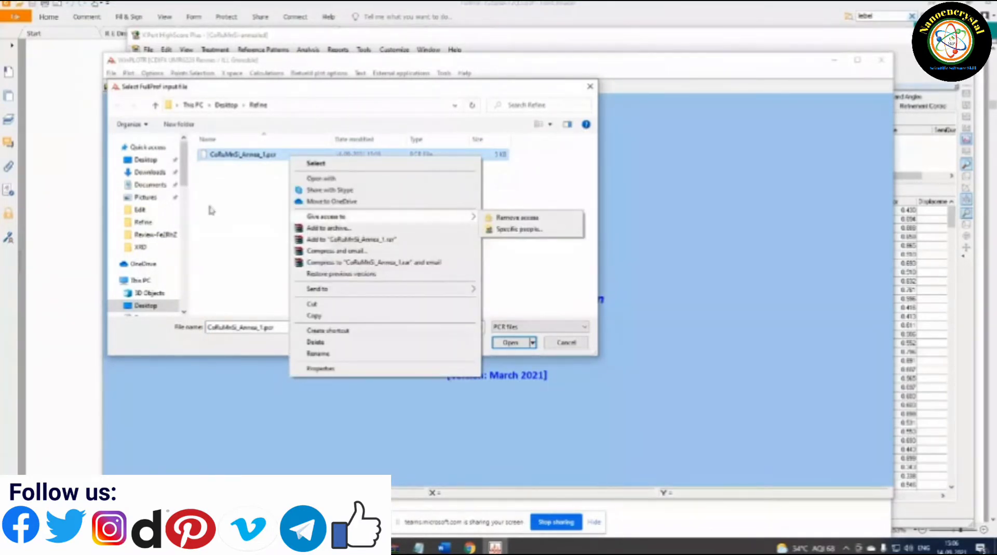
pyautogui.click(236, 208)
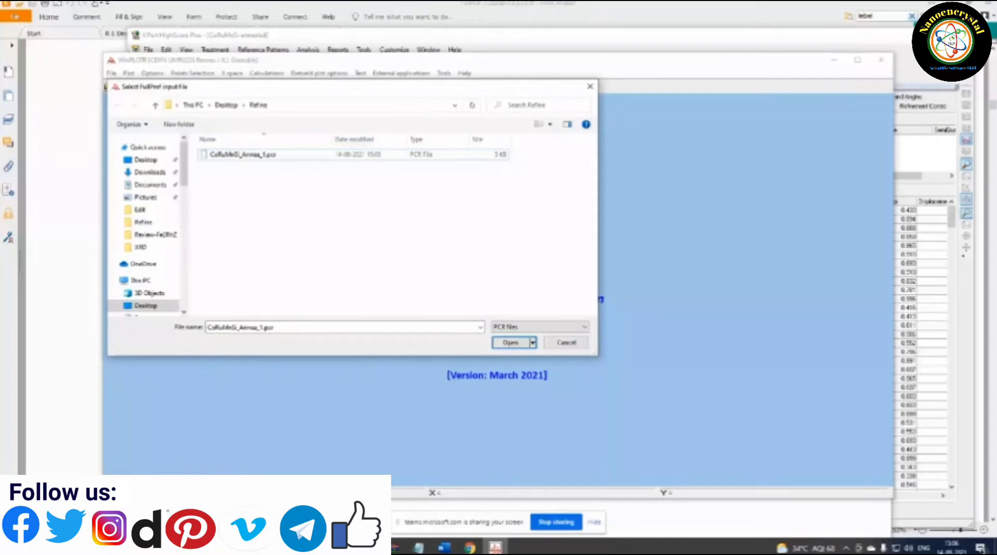
# - Open CoRuMnSi_Annea_1.pcr from the Refine folder in Notepad, enlarge its window and check the wavelength line
pyautogui.click(419, 547)
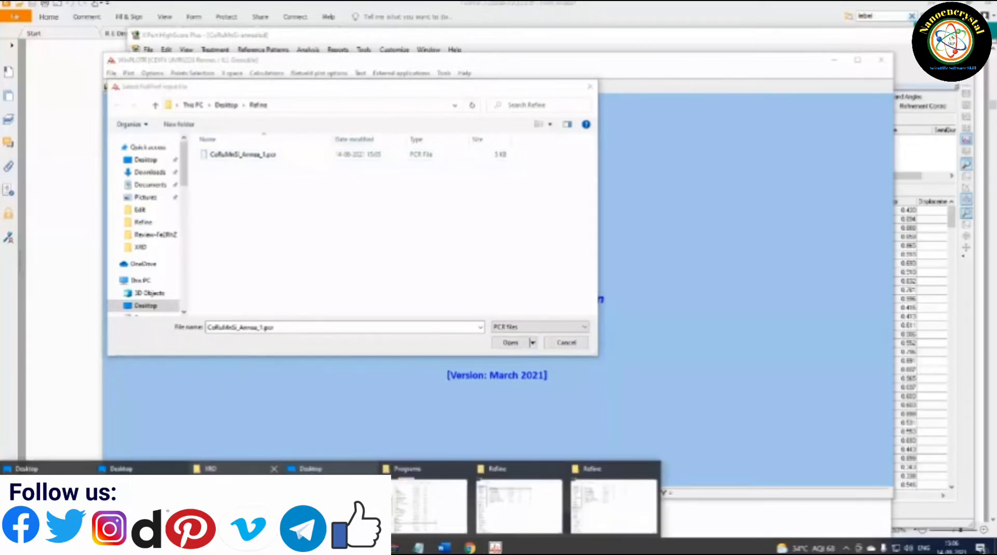
pyautogui.click(520, 505)
pyautogui.rightClick(435, 319)
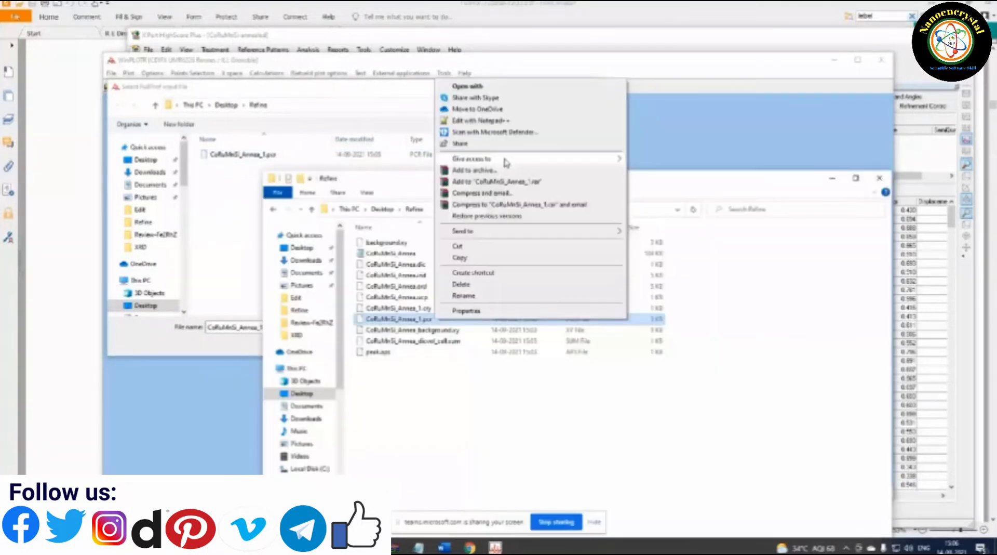
pyautogui.click(466, 86)
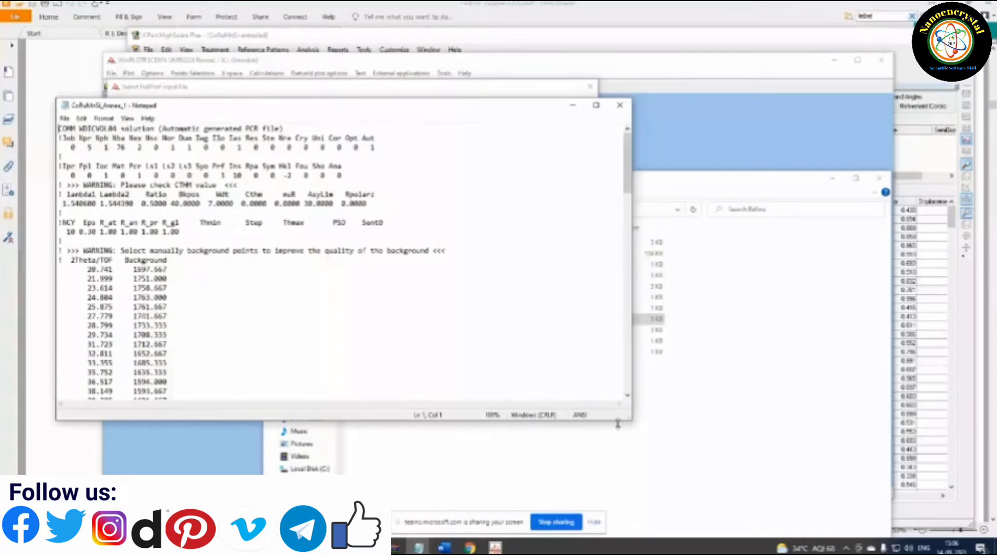
pyautogui.moveTo(617, 423); pyautogui.dragTo(734, 490)
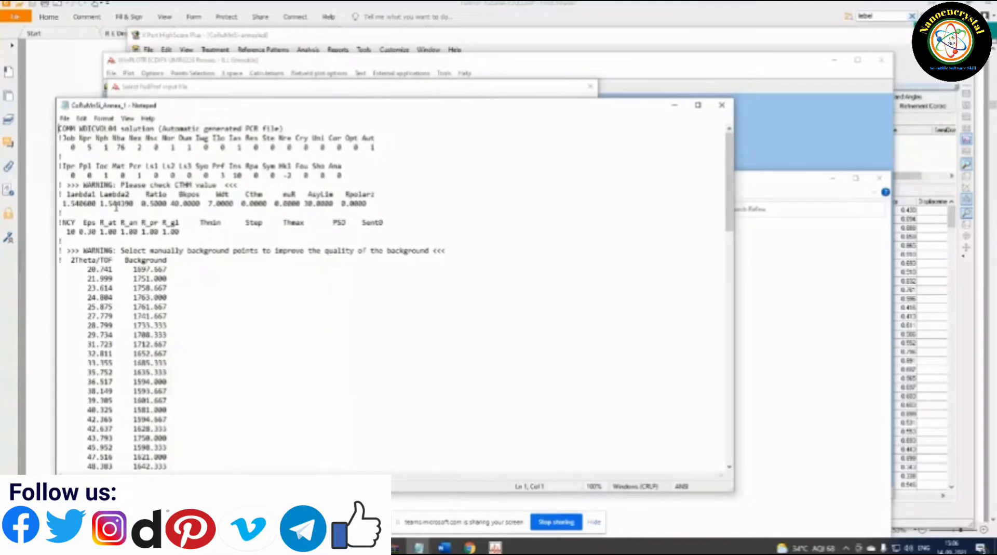
pyautogui.doubleClick(115, 204)
pyautogui.moveTo(146, 196); pyautogui.dragTo(154, 196)
# - Set the space group symbol of phase 1 to F -4 3 m, then save and close the PCR file
pyautogui.scroll(-16, 208, 283)
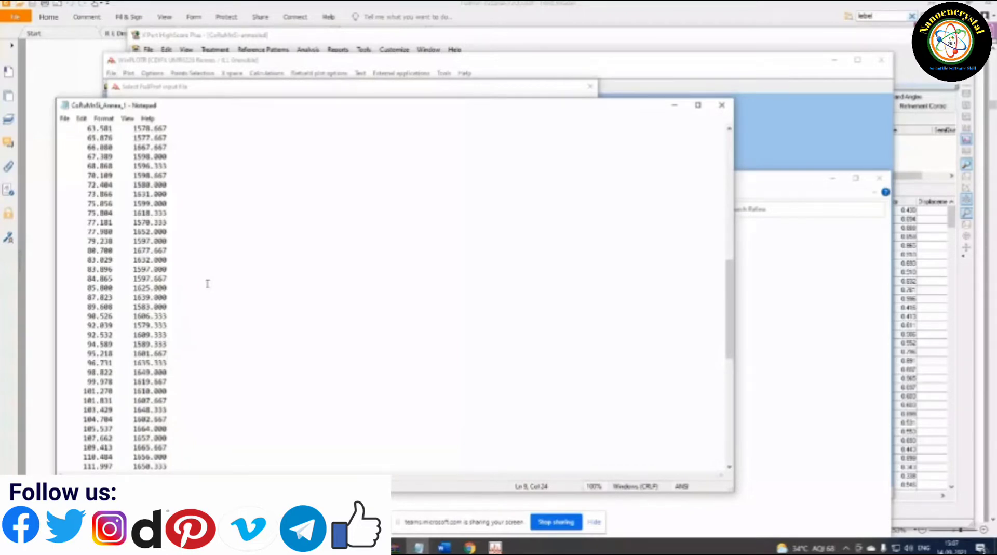
pyautogui.scroll(-11, 207, 283)
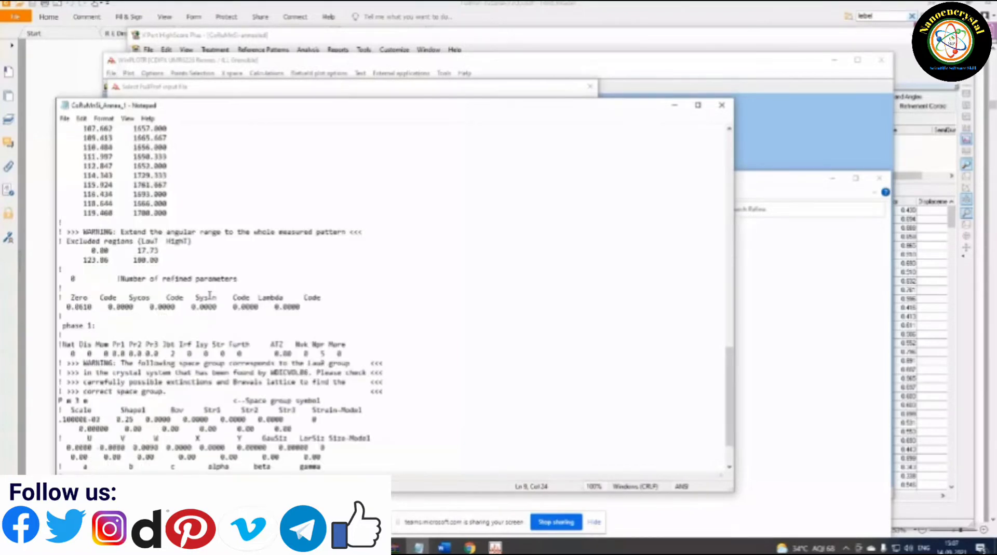
pyautogui.scroll(-2, 155, 343)
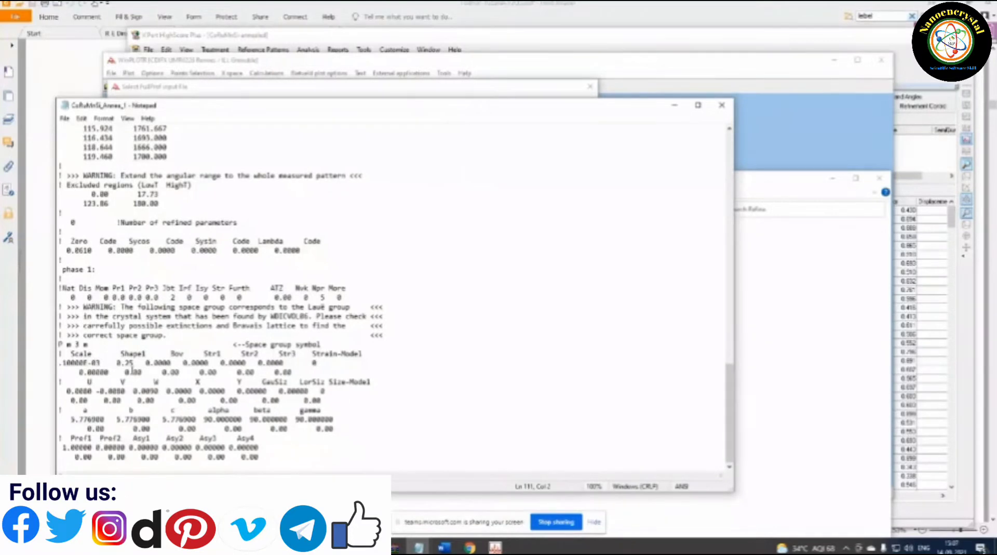
pyautogui.press('BackSpace')
pyautogui.write('F')
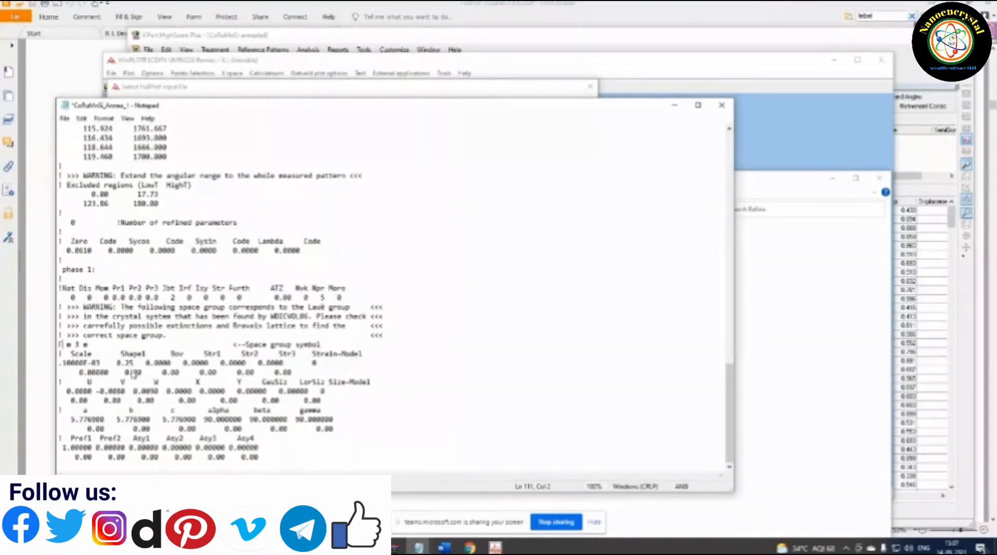
pyautogui.press('Delete')
pyautogui.write('-4')
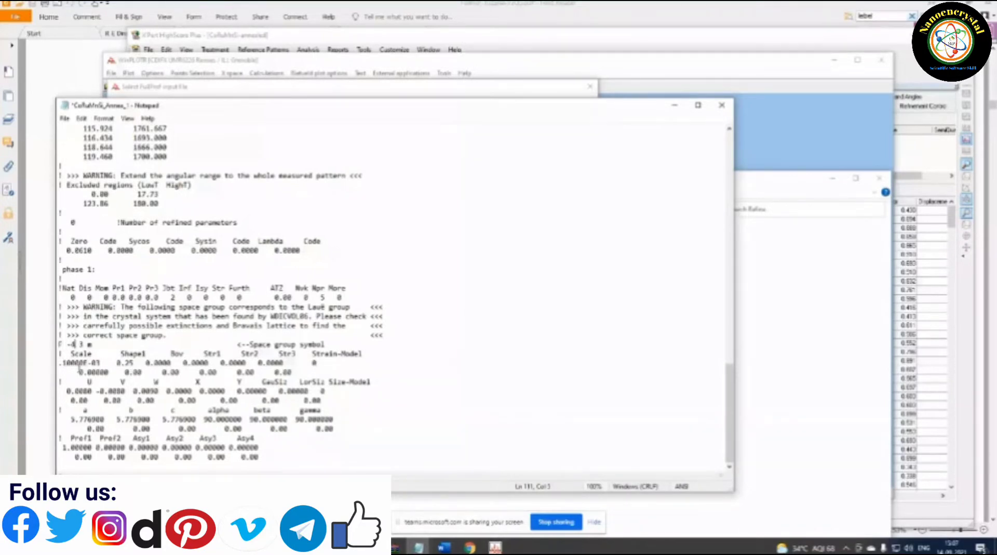
pyautogui.moveTo(92, 345); pyautogui.dragTo(59, 344)
pyautogui.click(65, 118)
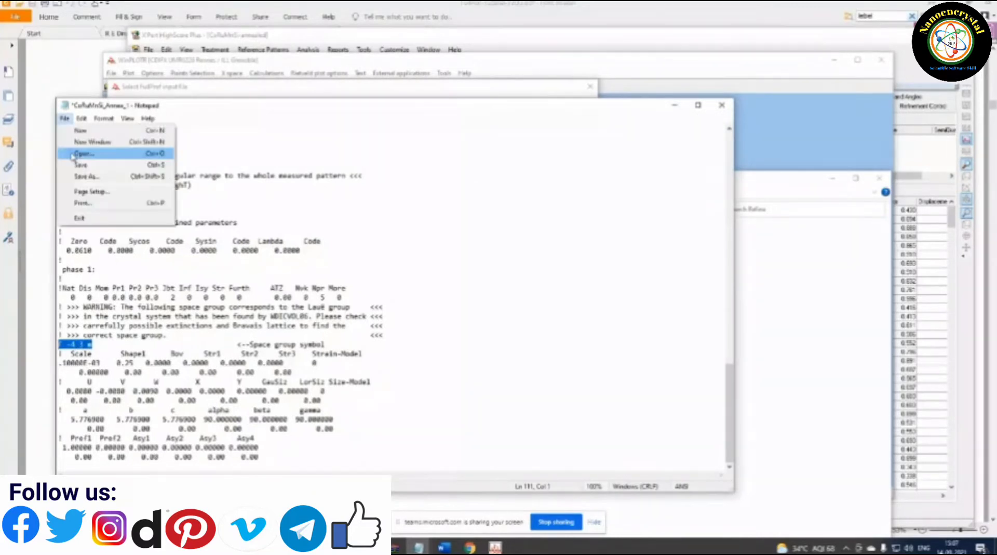
pyautogui.click(83, 164)
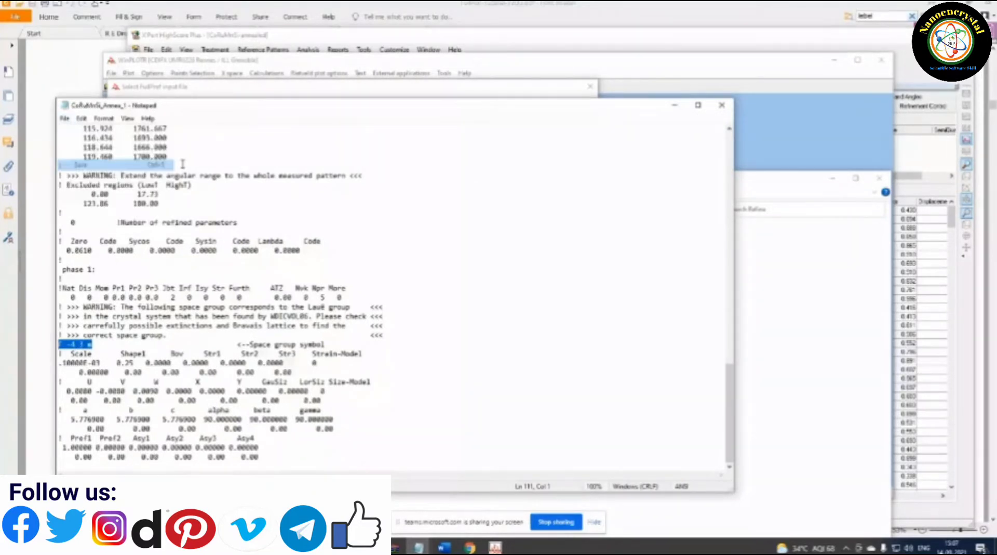
pyautogui.click(722, 106)
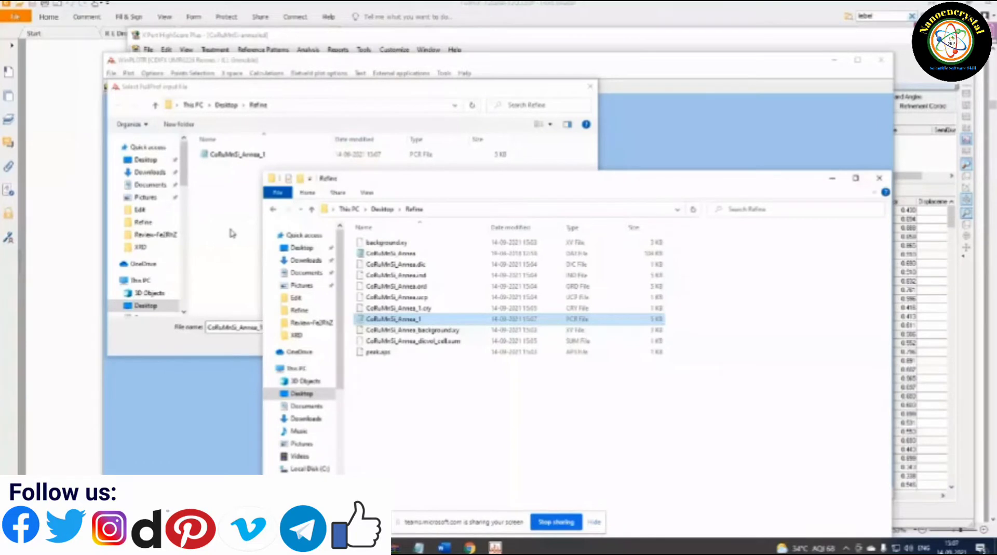
# - Run FullProf with the CoRuMnSi_Annea_1 input file on the CoRuMnSi_Annea.dat data
pyautogui.click(231, 234)
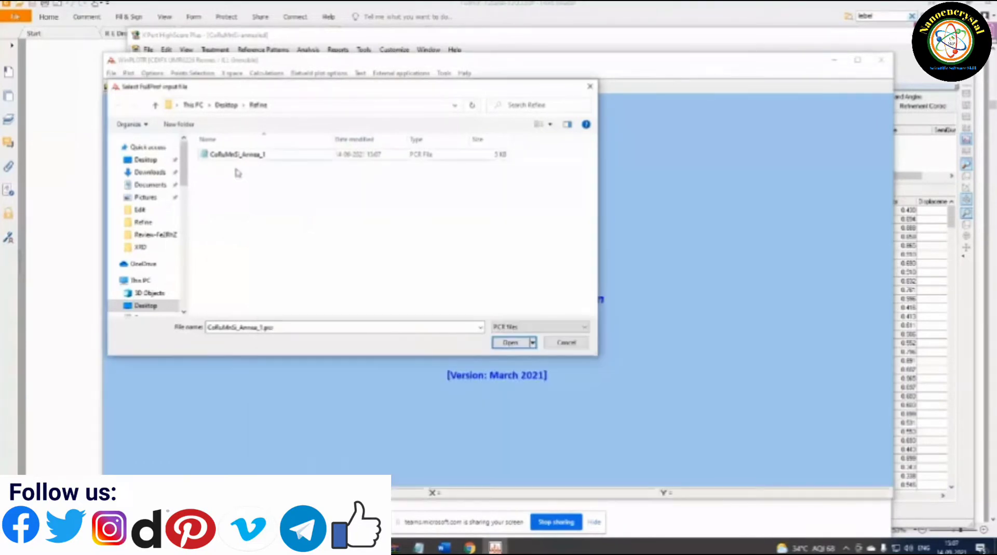
pyautogui.doubleClick(237, 156)
pyautogui.doubleClick(261, 167)
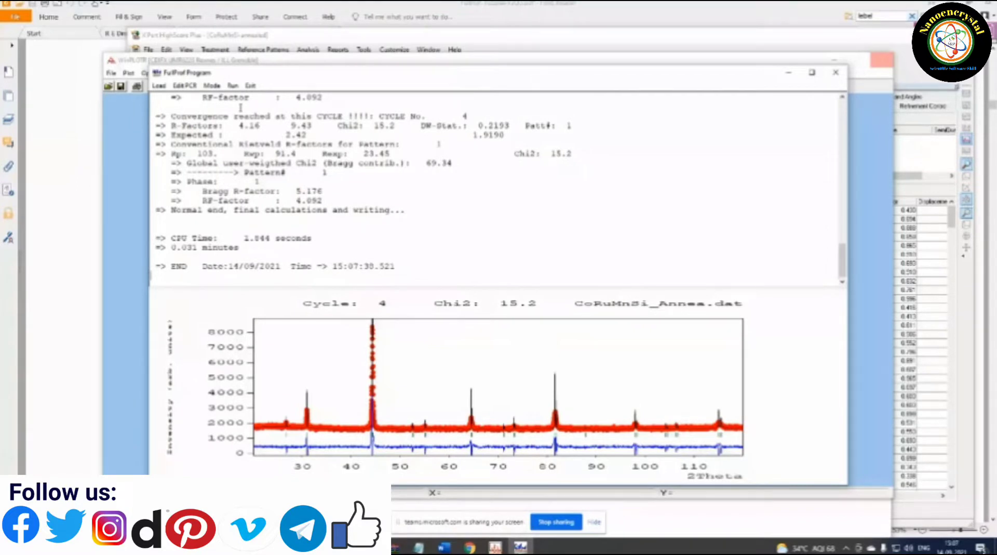
# - Open the PCR file's refinement settings and enable refinement of cell parameters a, b and c in phase 1's profile parameters
pyautogui.click(186, 86)
pyautogui.click(832, 214)
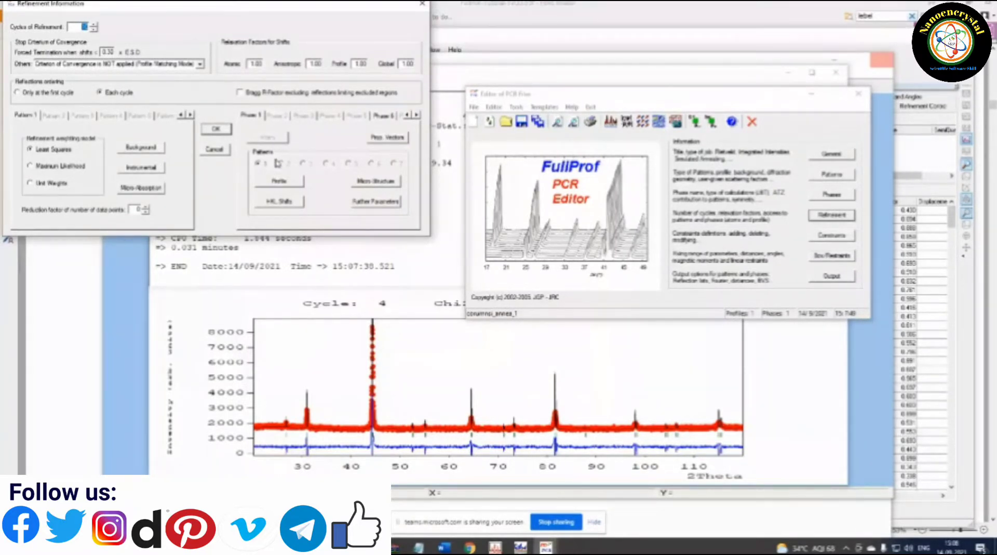
pyautogui.click(278, 181)
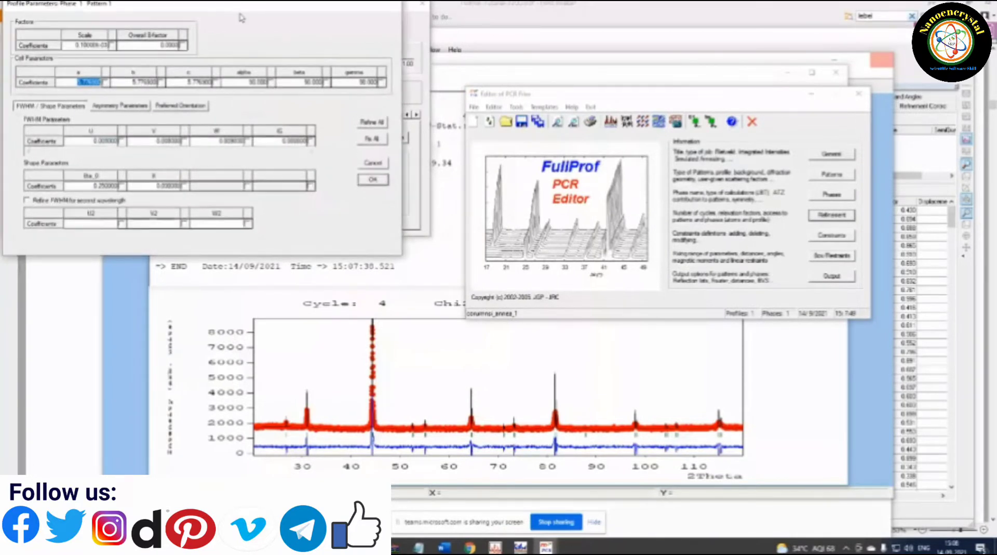
pyautogui.moveTo(240, 18); pyautogui.dragTo(422, 90)
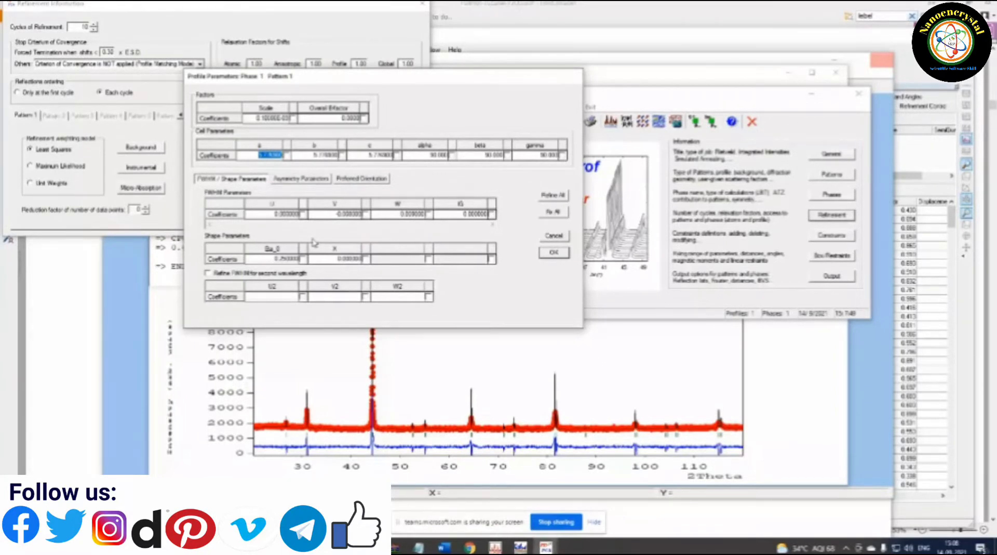
pyautogui.click(287, 155)
pyautogui.click(340, 155)
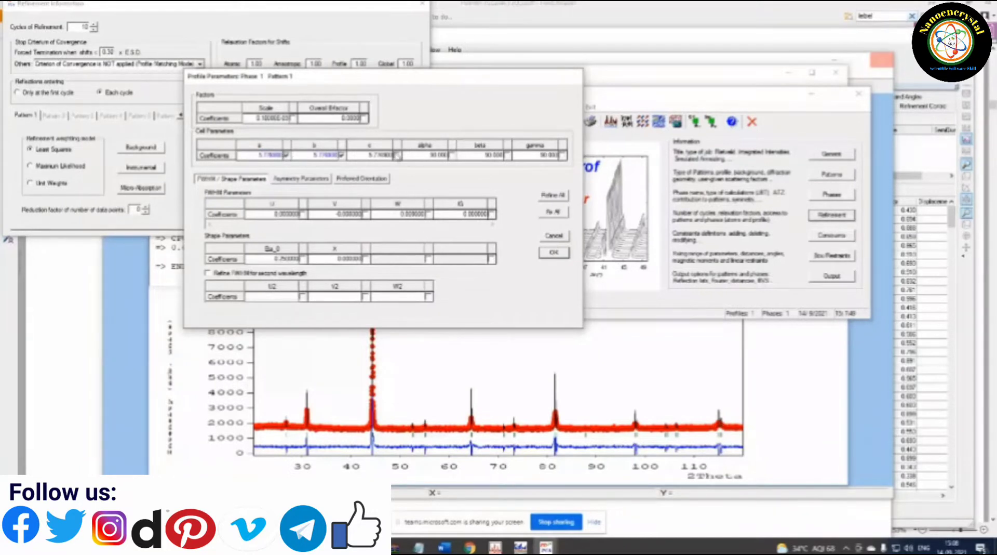
pyautogui.click(397, 155)
pyautogui.click(313, 155)
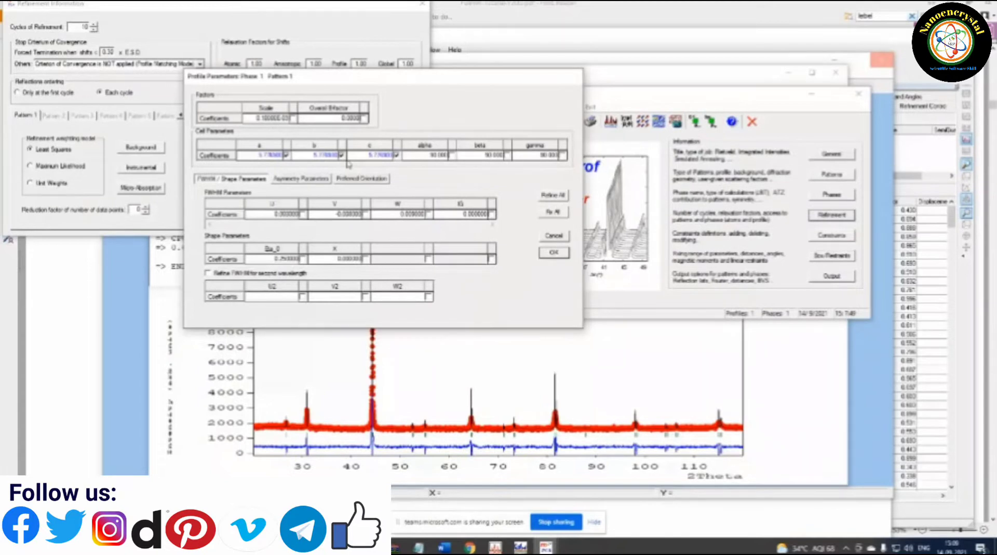
pyautogui.click(553, 252)
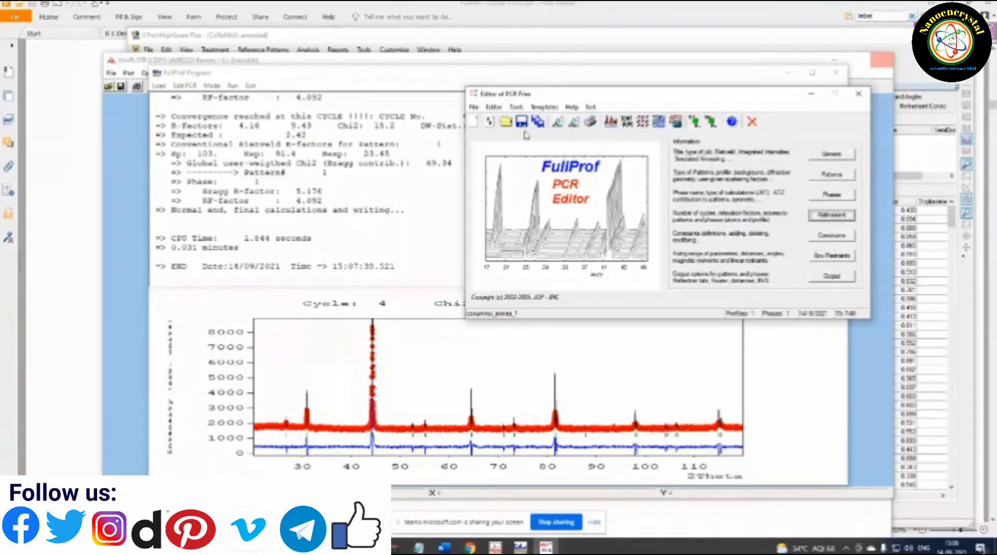
# - Close the PCR editor, rerun FullProf on CoRuMnSi_Annea and inspect the fit of the main peak near 44° 2Theta
pyautogui.click(751, 122)
pyautogui.click(233, 85)
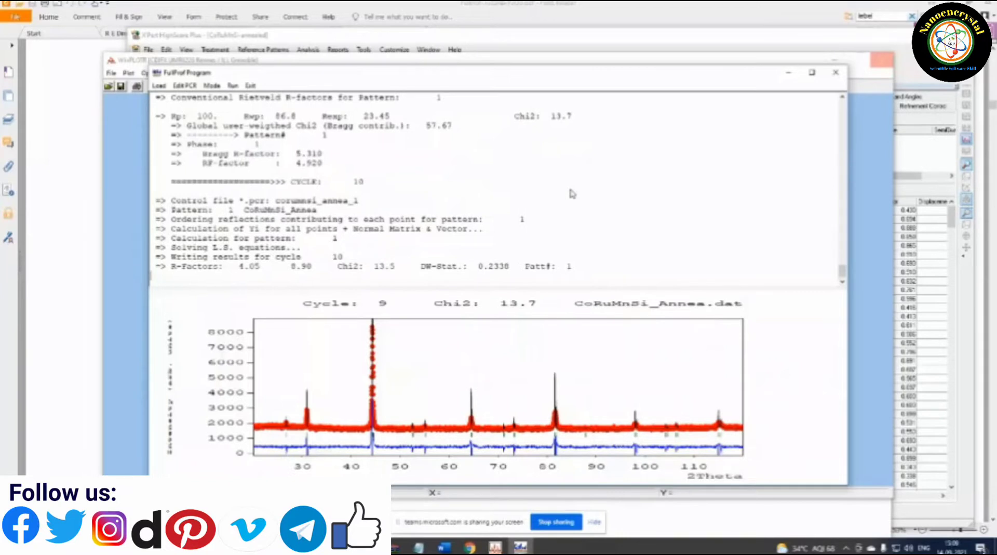
pyautogui.moveTo(398, 414); pyautogui.dragTo(426, 390)
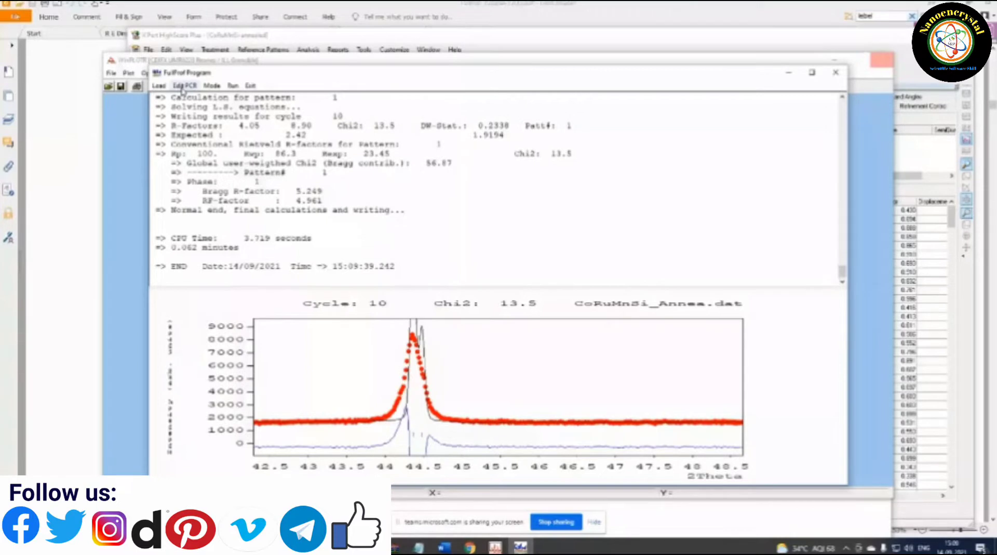
# - Set the shape parameter Eta_0 to 0.75 in phase 1's profile parameters and accept the refinement settings
pyautogui.click(184, 86)
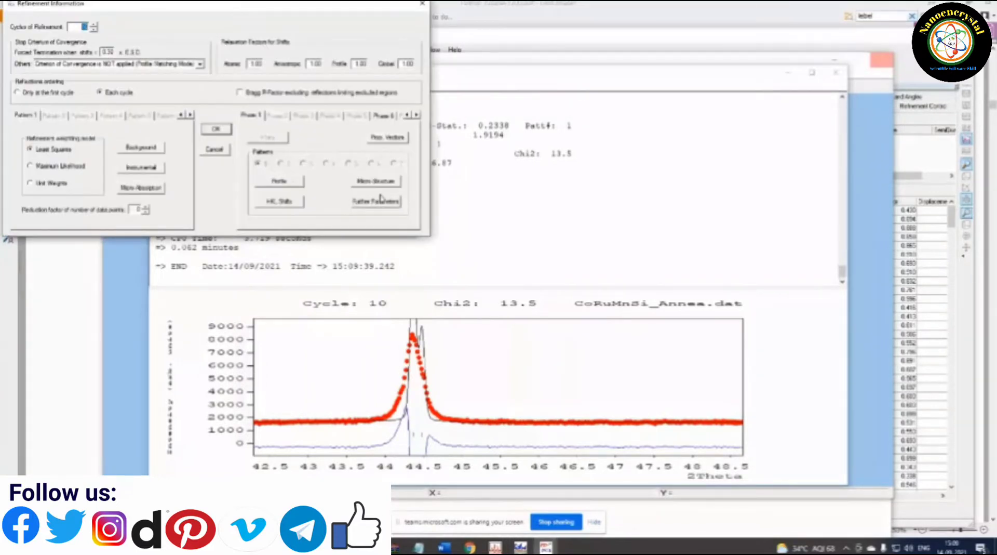
pyautogui.click(382, 198)
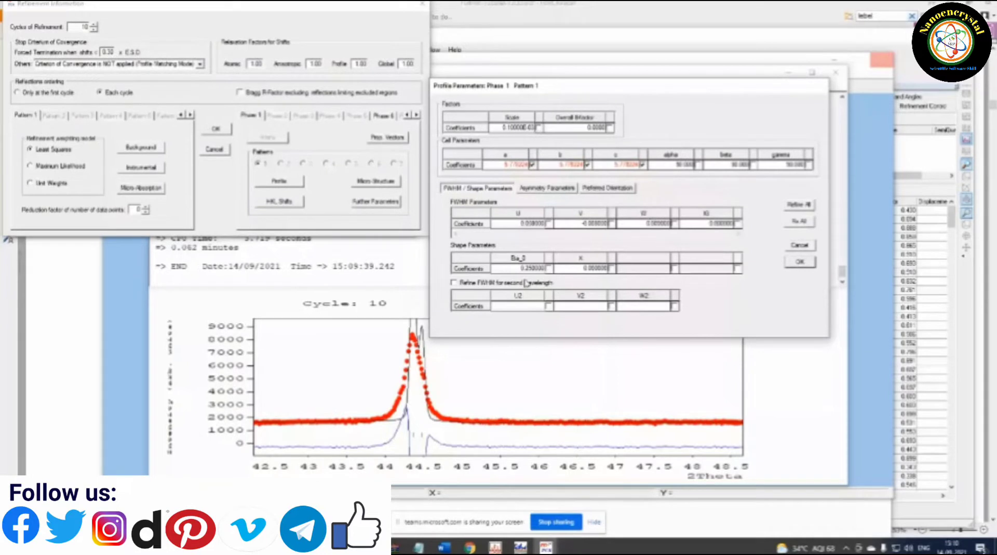
pyautogui.click(528, 268)
pyautogui.press('Return')
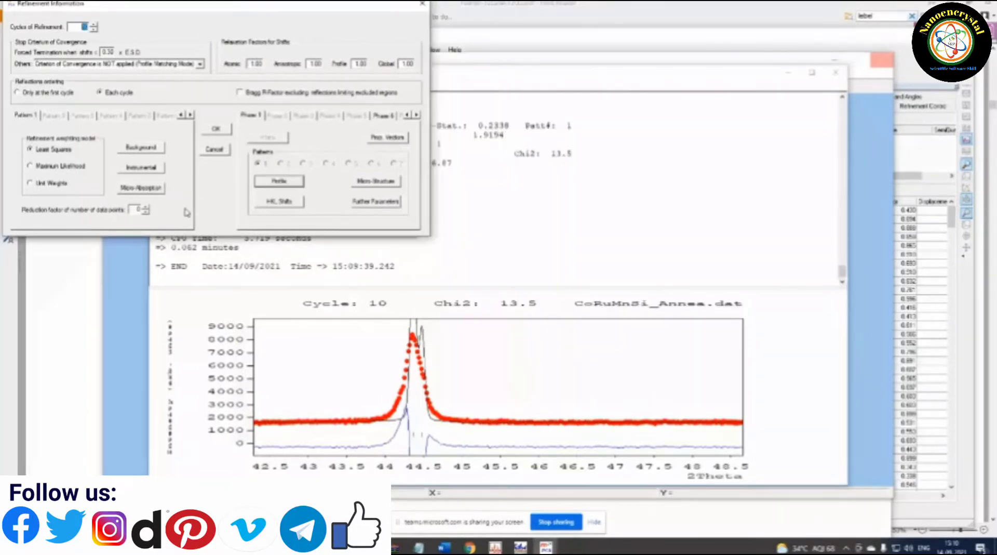
pyautogui.press('Return')
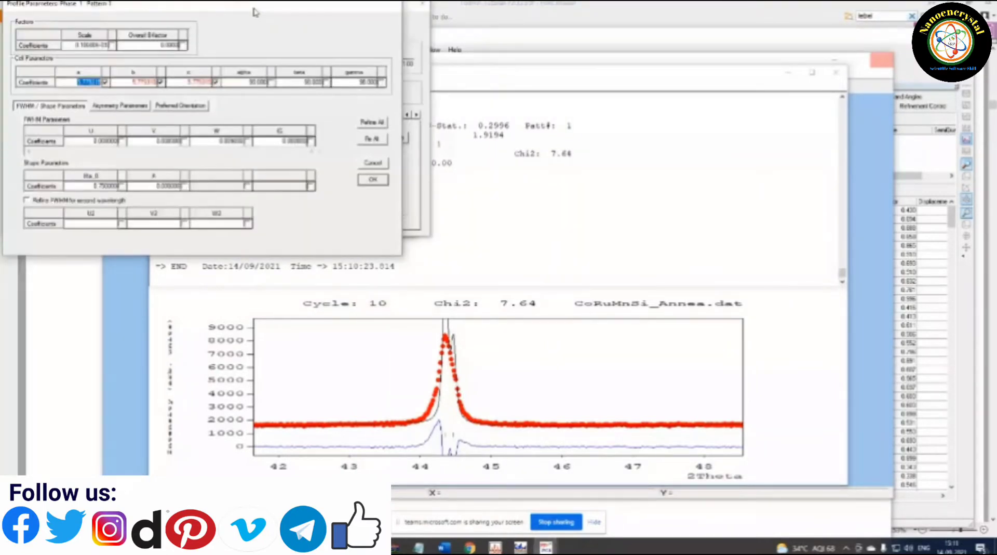
# - Check phase 1's profile parameters, accept the refinement settings and save the PCR file
pyautogui.moveTo(255, 12); pyautogui.dragTo(528, 122)
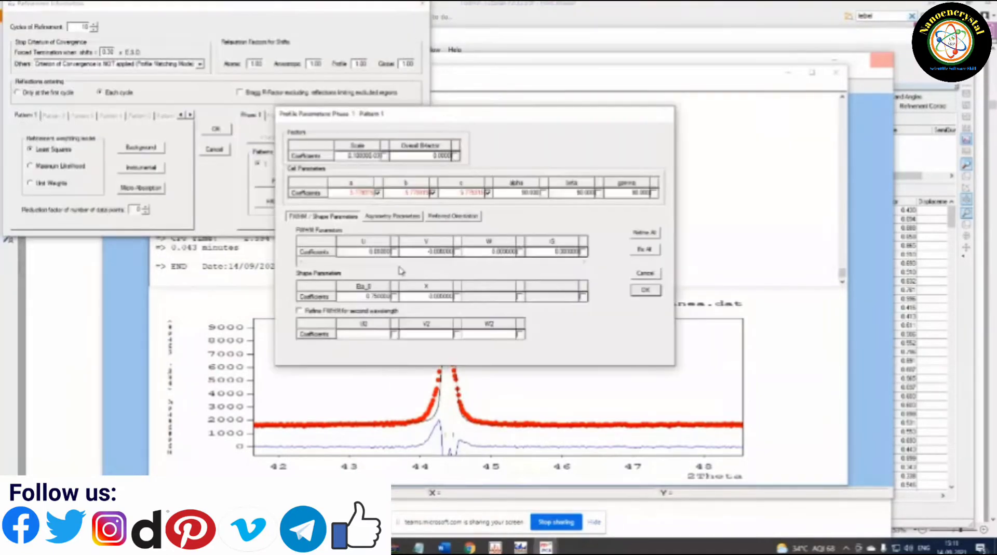
pyautogui.click(653, 290)
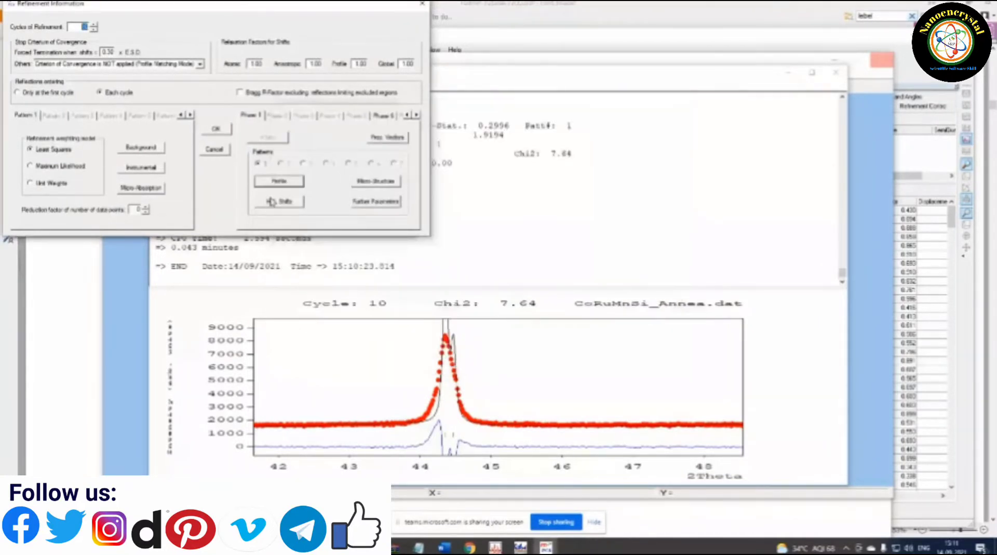
pyautogui.click(216, 128)
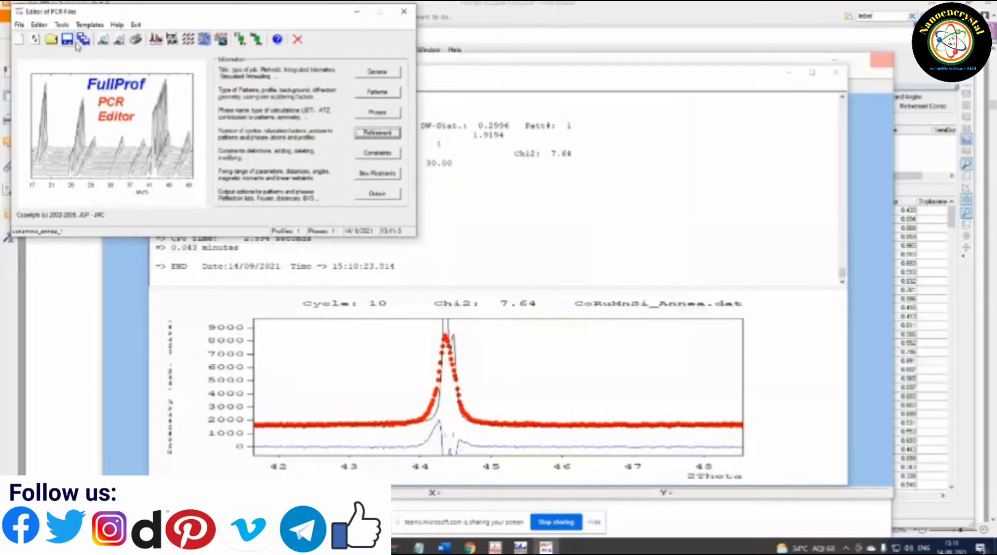
pyautogui.click(80, 40)
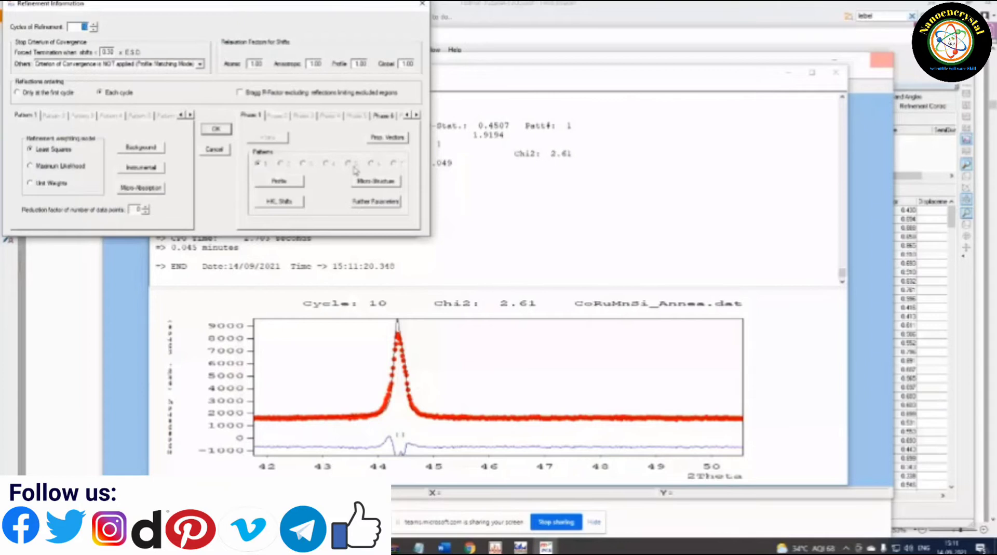
# - Set the shape parameter Eta_0 to 0.95 in phase 1's profile parameters
pyautogui.click(286, 184)
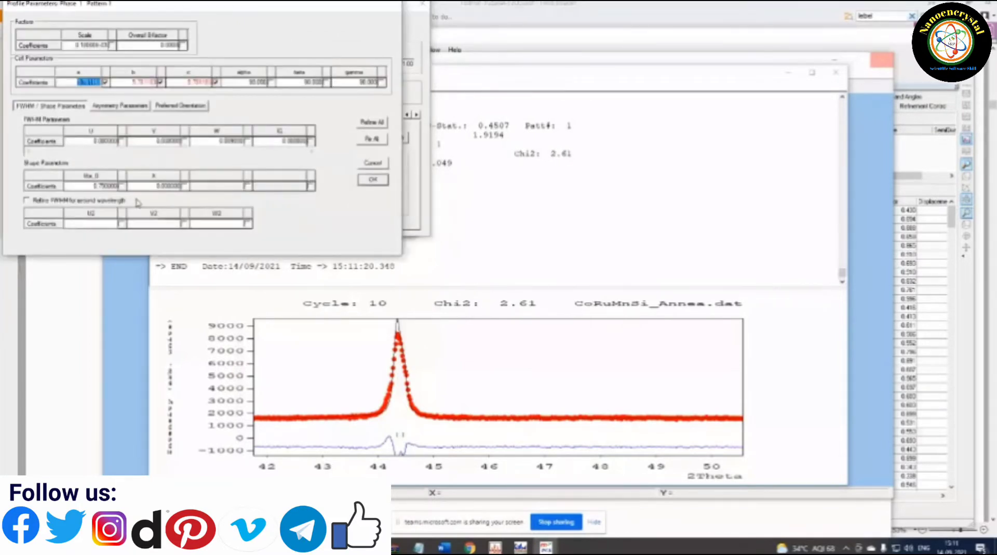
pyautogui.click(102, 186)
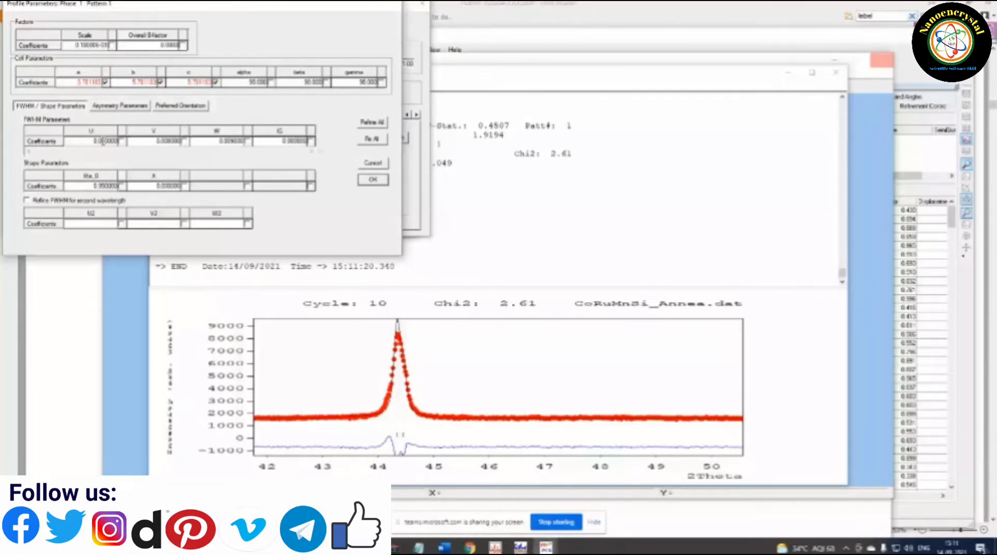
pyautogui.click(364, 180)
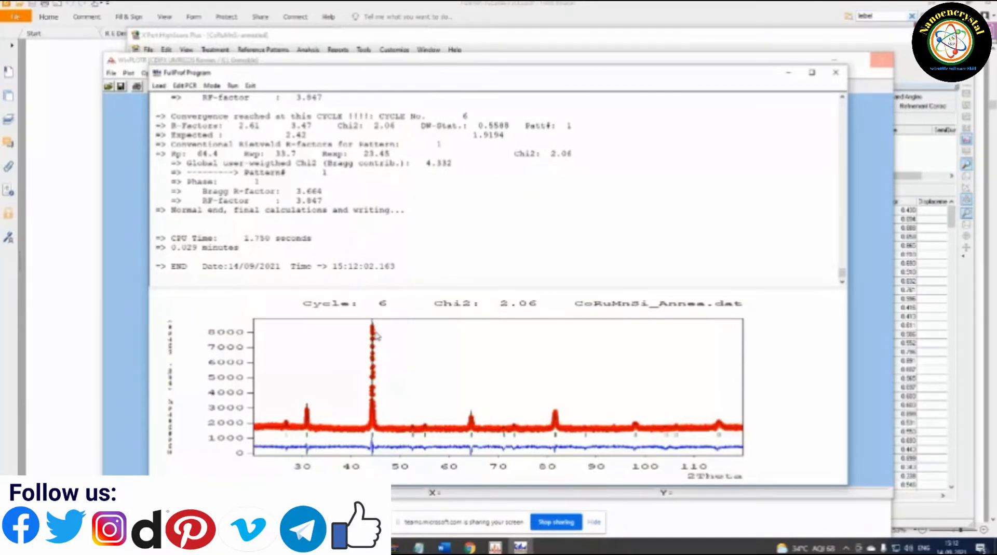
# - Enable refinement of all background points of pattern 1 and accept the refinement settings
pyautogui.click(376, 333)
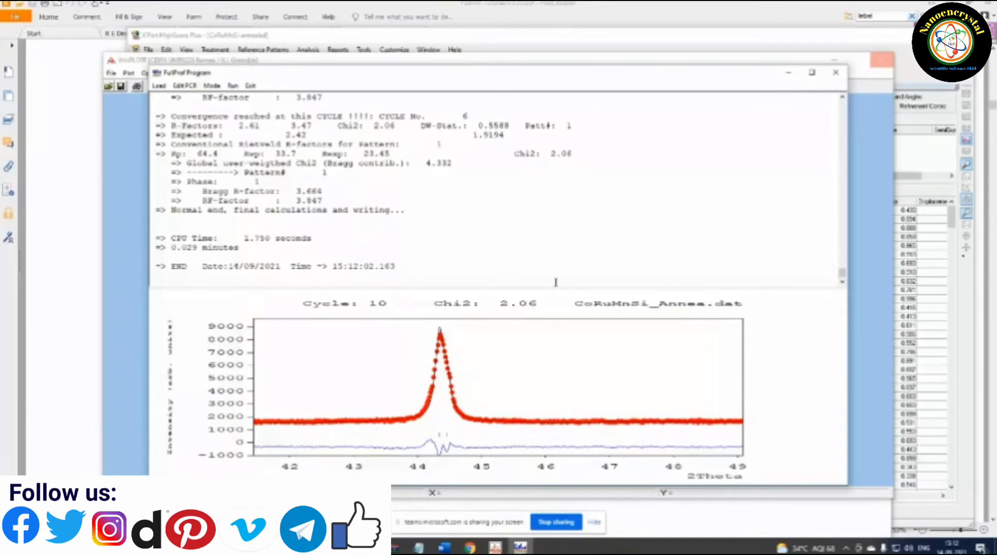
pyautogui.rightClick(485, 380)
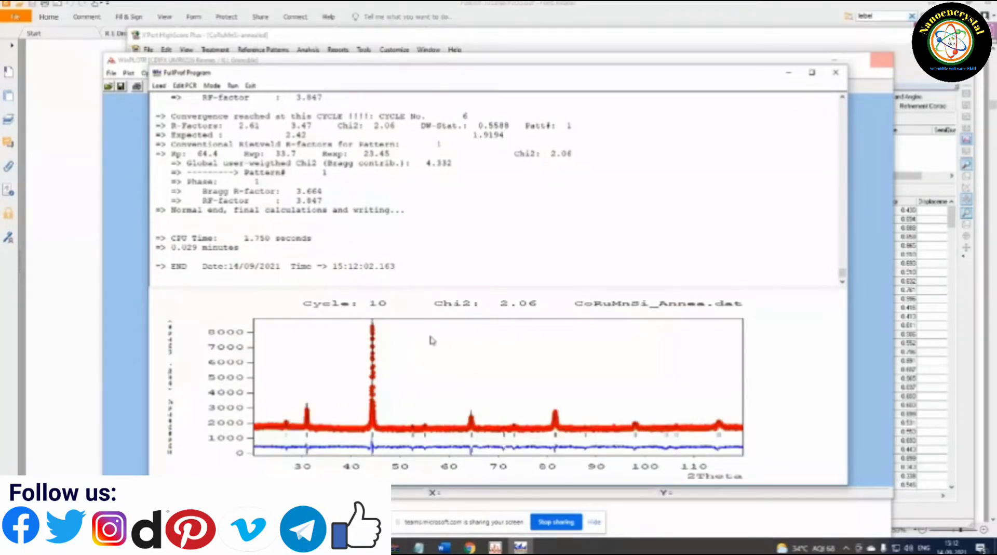
pyautogui.moveTo(395, 412); pyautogui.dragTo(501, 431)
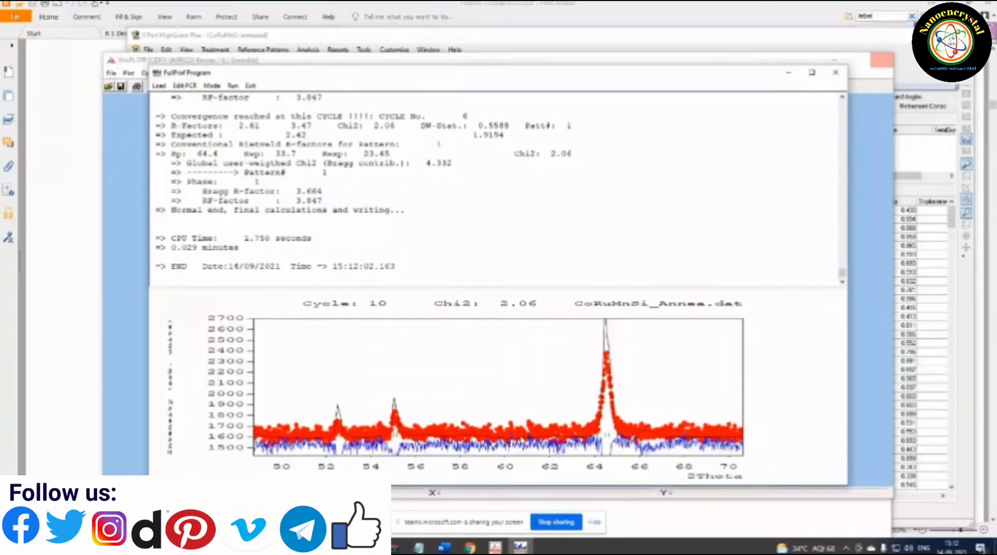
pyautogui.rightClick(440, 367)
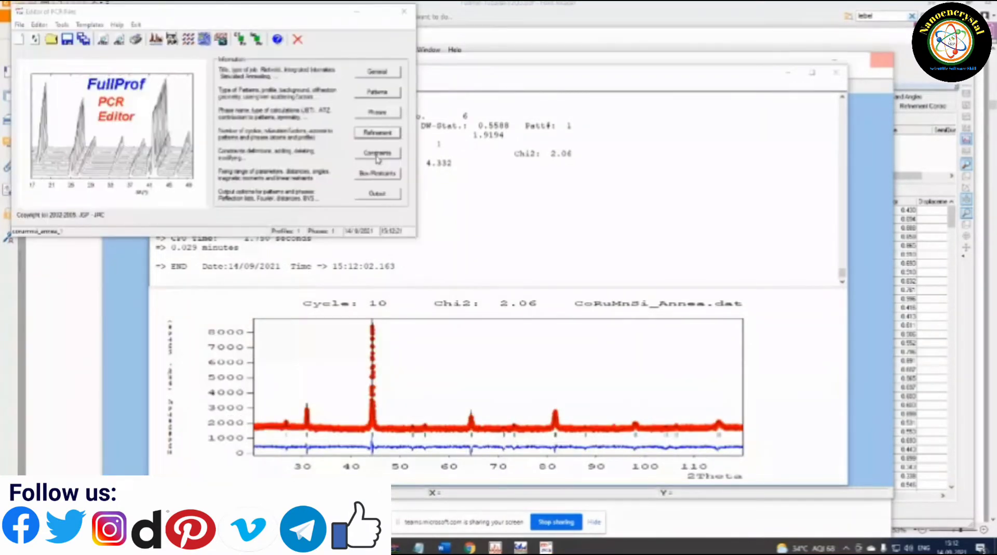
pyautogui.click(378, 133)
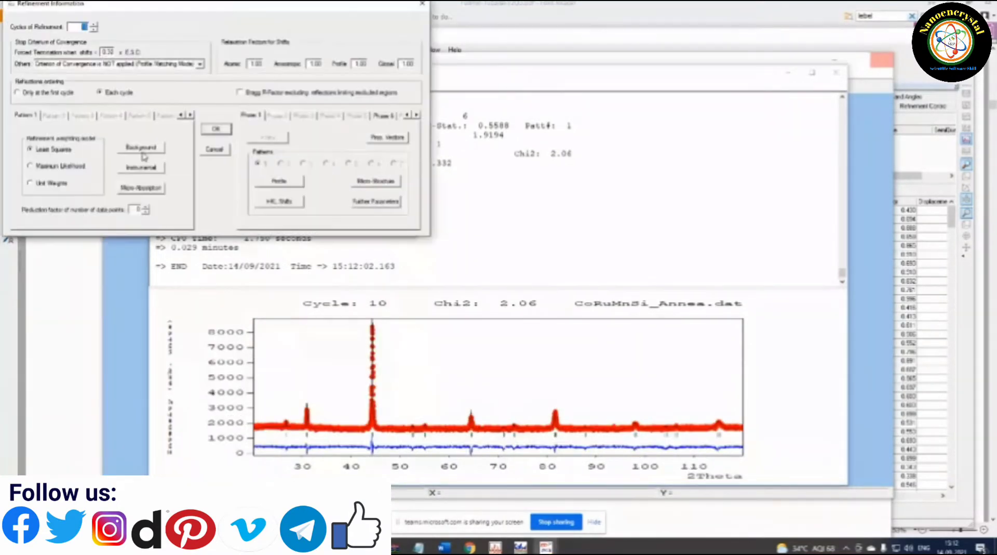
pyautogui.click(142, 150)
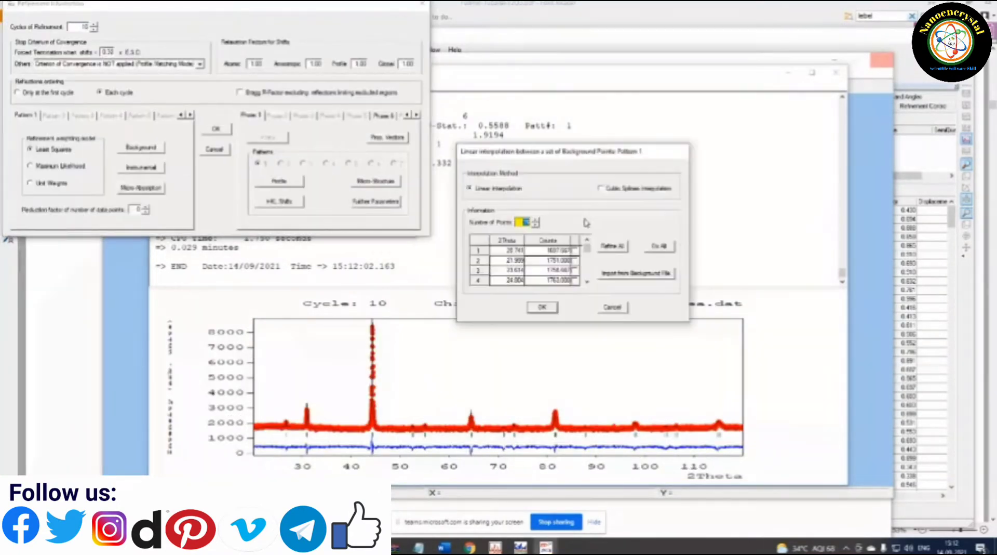
pyautogui.click(612, 248)
pyautogui.click(543, 306)
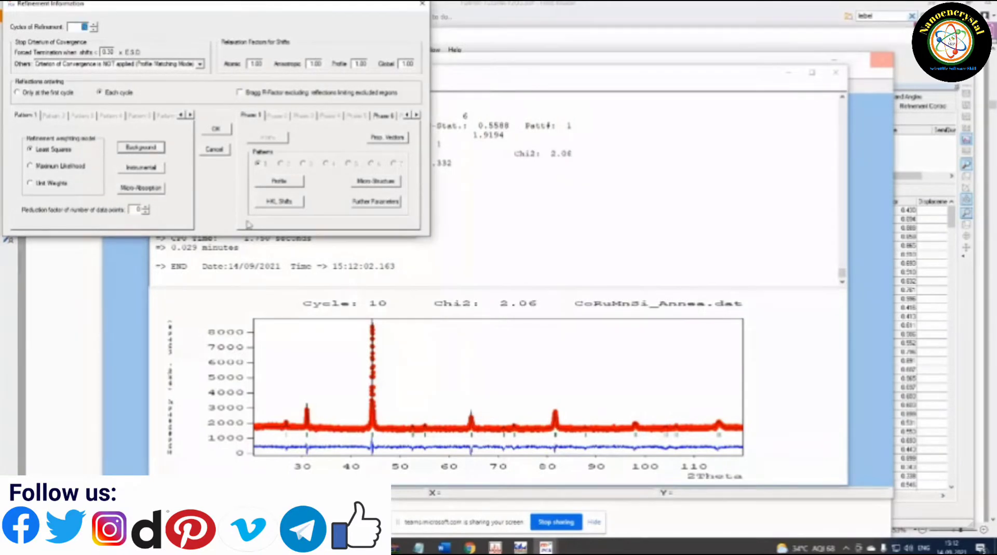
pyautogui.click(216, 128)
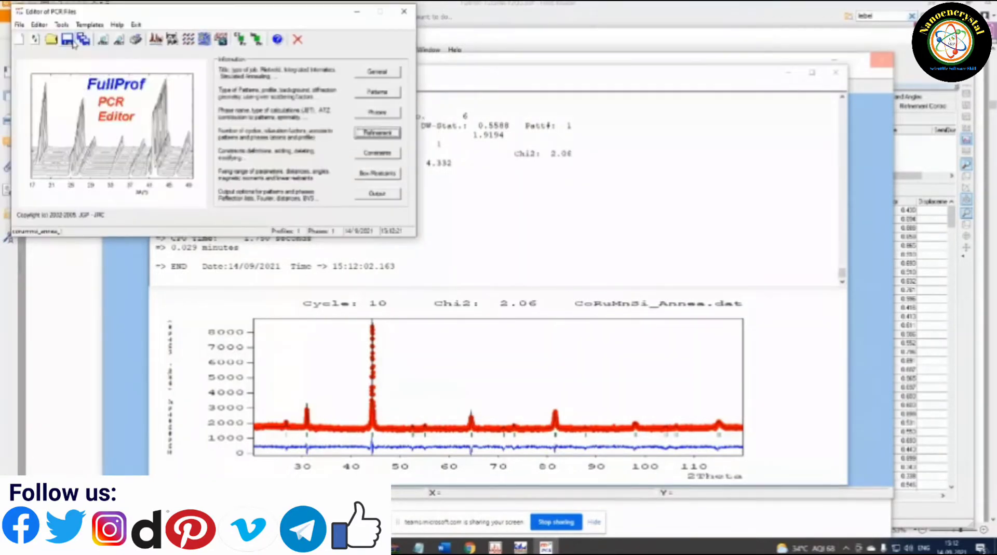
# - Close the PCR editor, rerun FullProf and inspect the fit of the main peak and the peak near 82° 2Theta
pyautogui.click(298, 40)
pyautogui.click(232, 86)
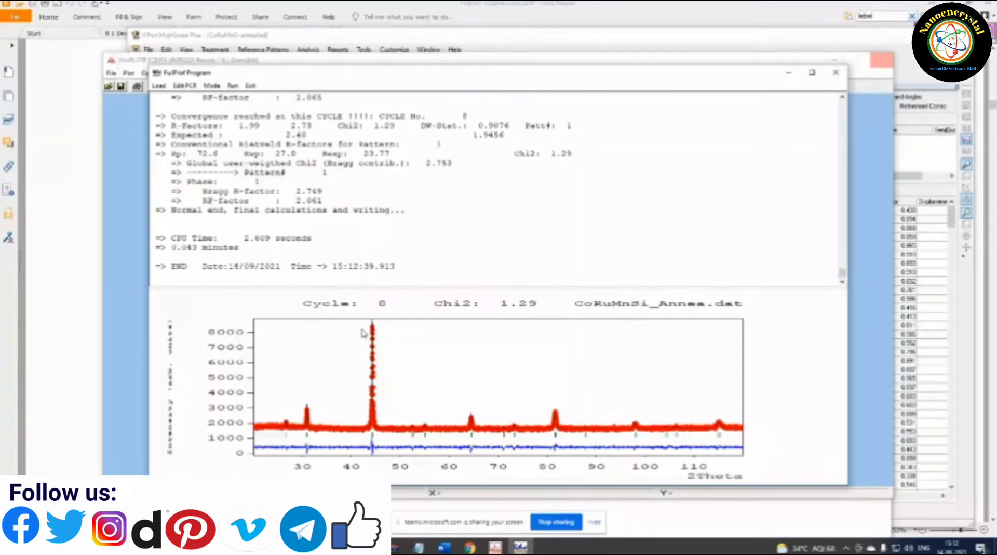
pyautogui.moveTo(362, 333); pyautogui.dragTo(400, 373)
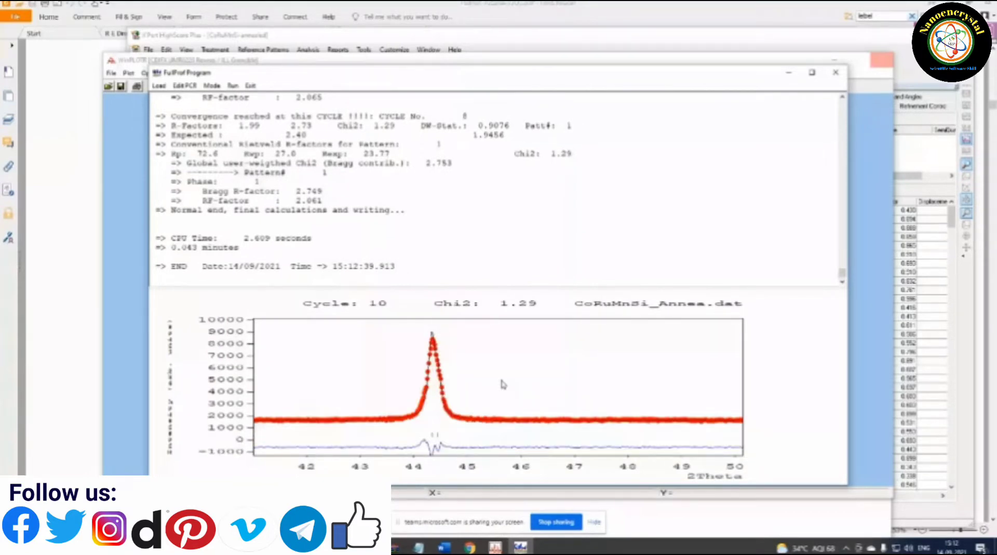
pyautogui.rightClick(503, 384)
pyautogui.moveTo(545, 389); pyautogui.dragTo(566, 434)
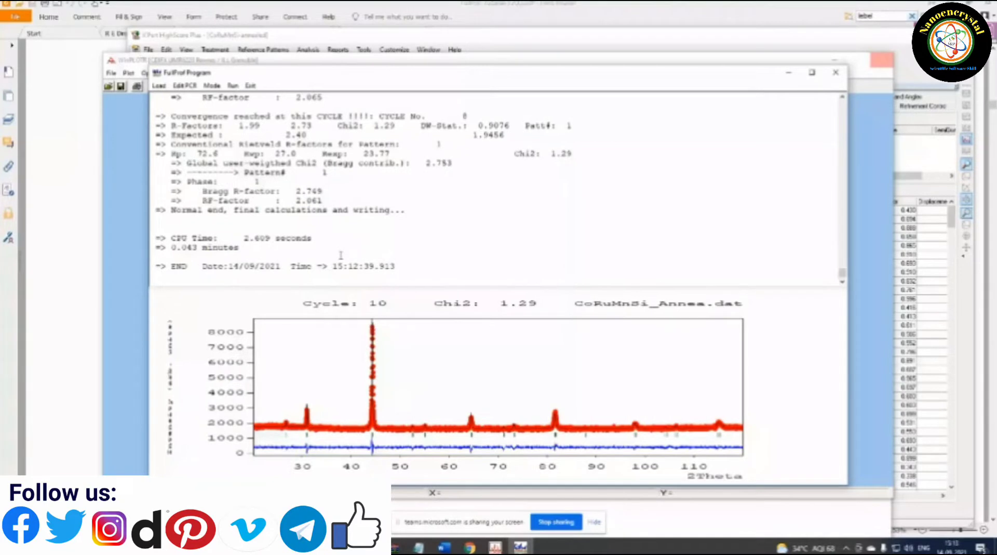
# - Review phase 1's profile parameters and examine the calculated and observed shape of the main peak near 44.4° 2Theta closely
pyautogui.click(188, 86)
pyautogui.click(378, 133)
pyautogui.click(279, 180)
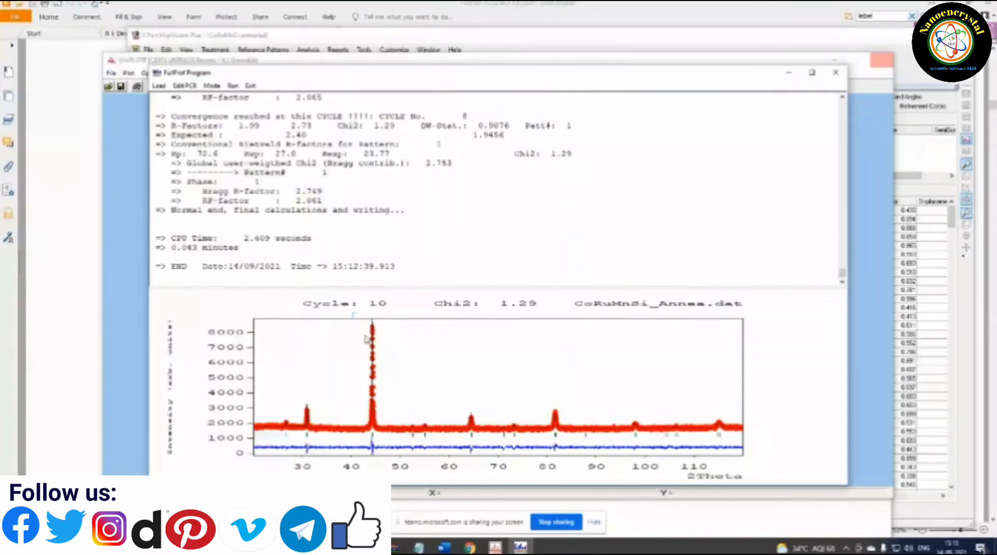
pyautogui.moveTo(366, 338); pyautogui.dragTo(399, 441)
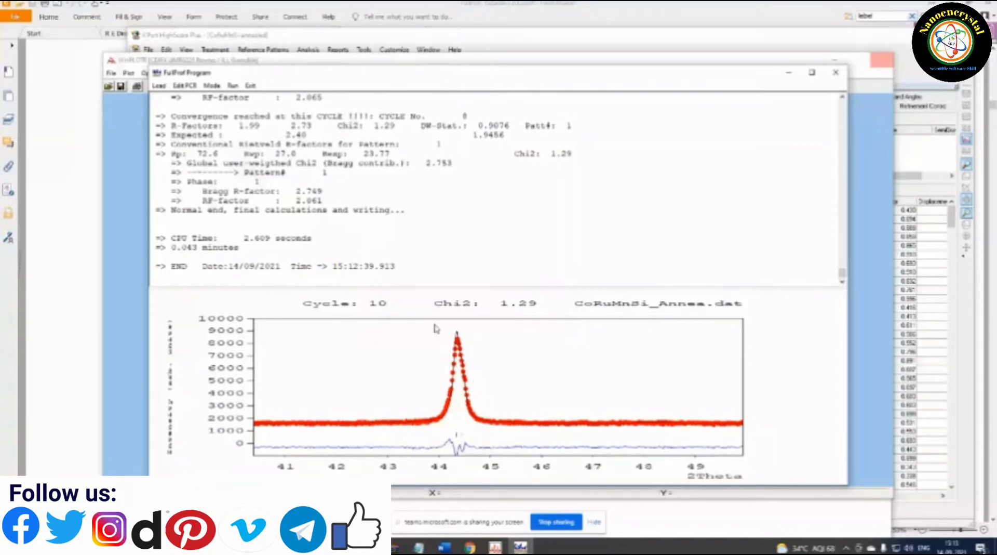
pyautogui.moveTo(436, 328); pyautogui.dragTo(486, 394)
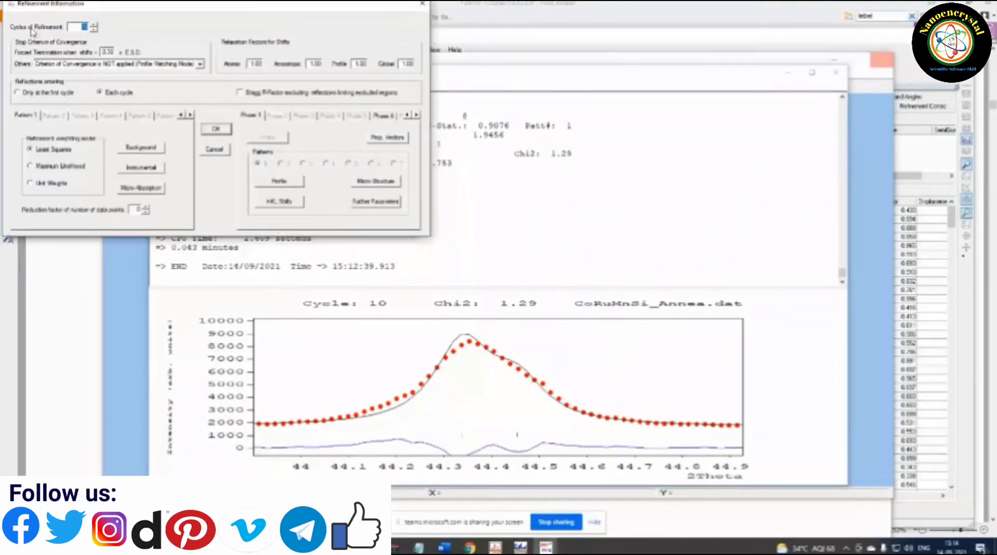
# - Run a FullProf refinement of 1 cycle with phase 1's FWHM parameters U, V and W set to refine
pyautogui.write('10')
pyautogui.click(275, 182)
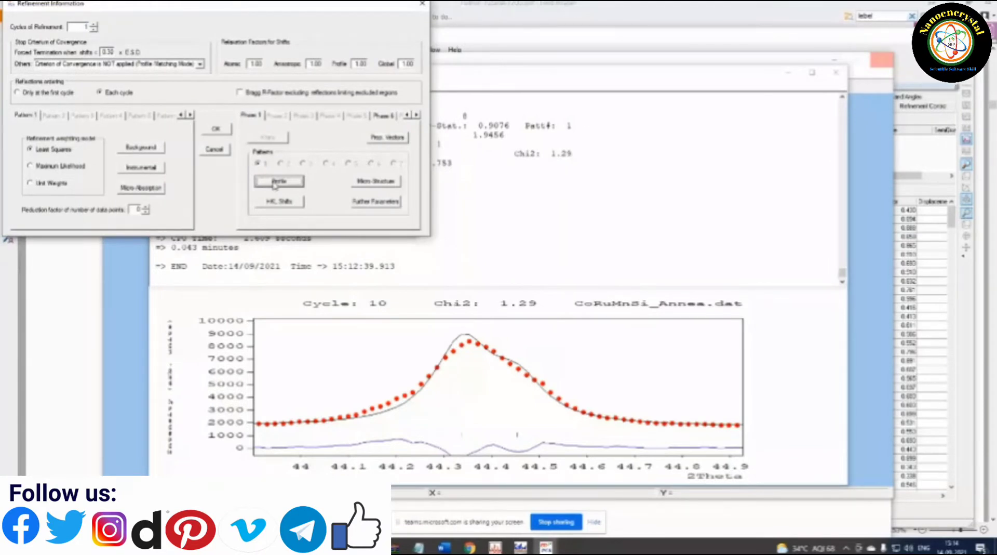
pyautogui.click(275, 185)
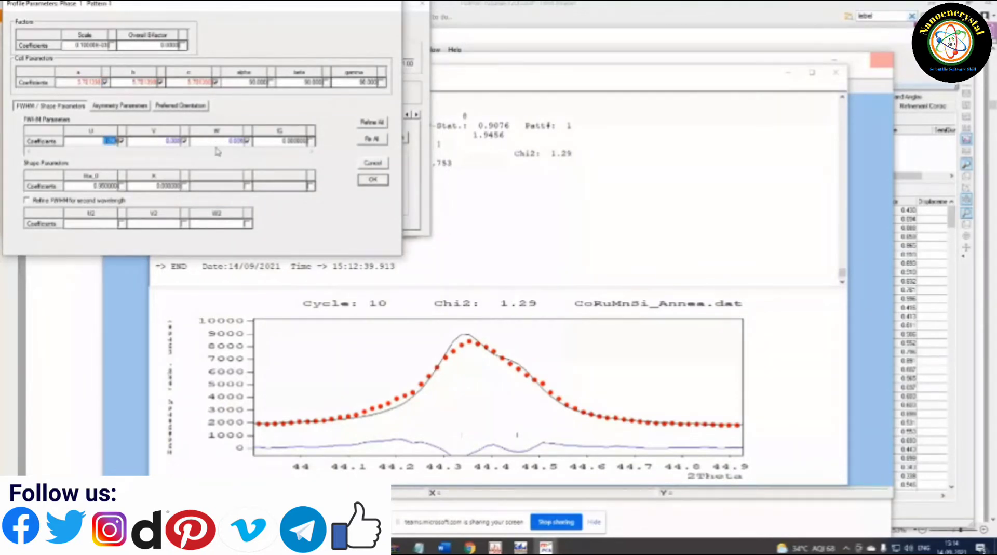
pyautogui.click(226, 143)
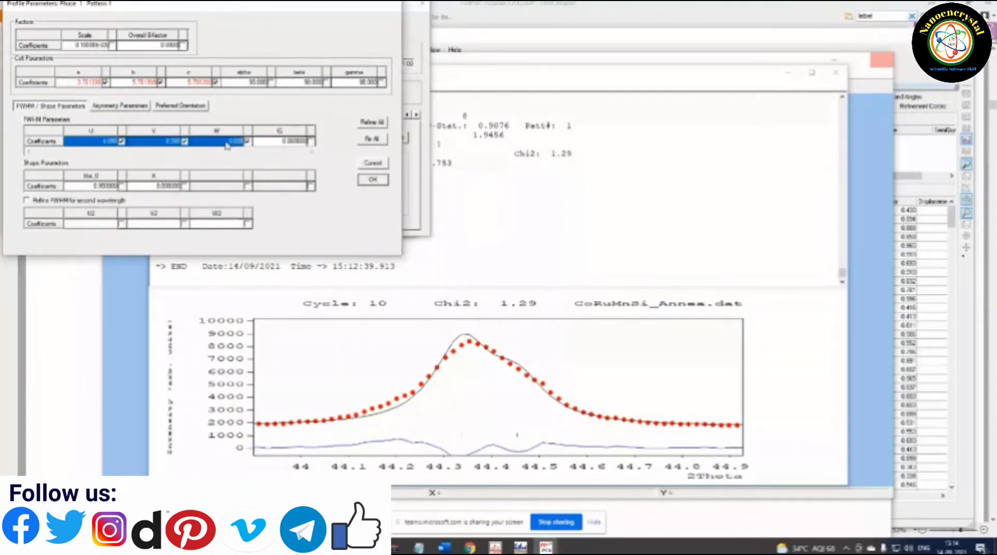
pyautogui.rightClick(227, 146)
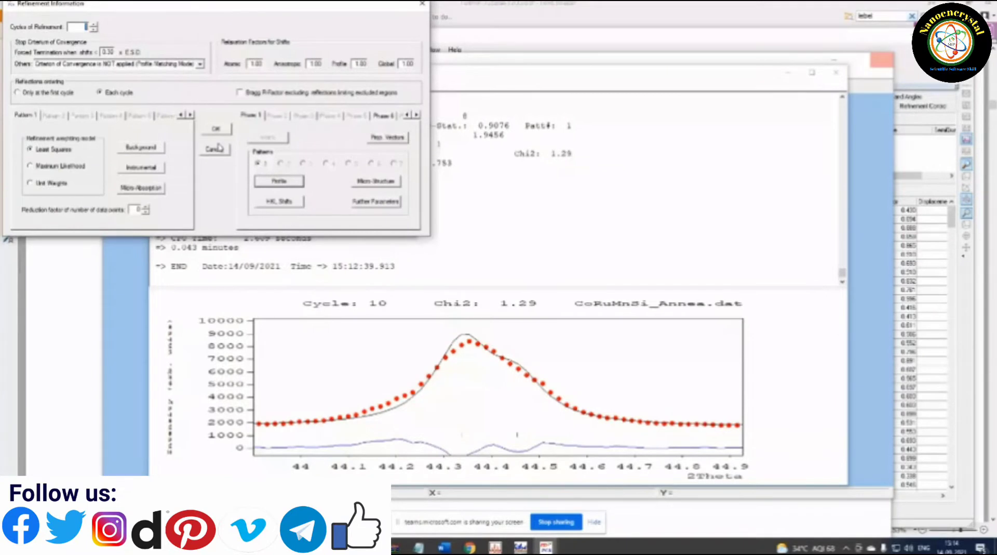
pyautogui.click(217, 149)
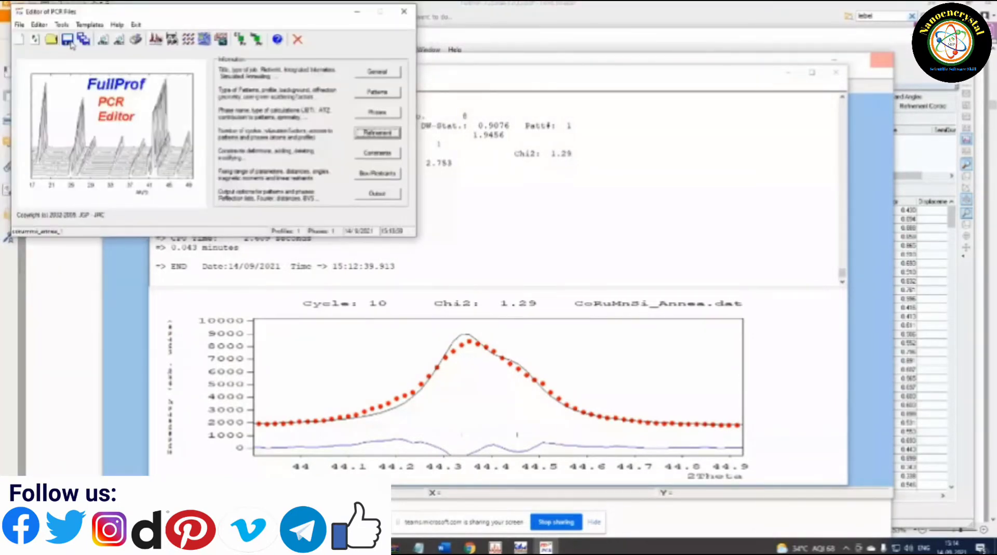
pyautogui.click(297, 39)
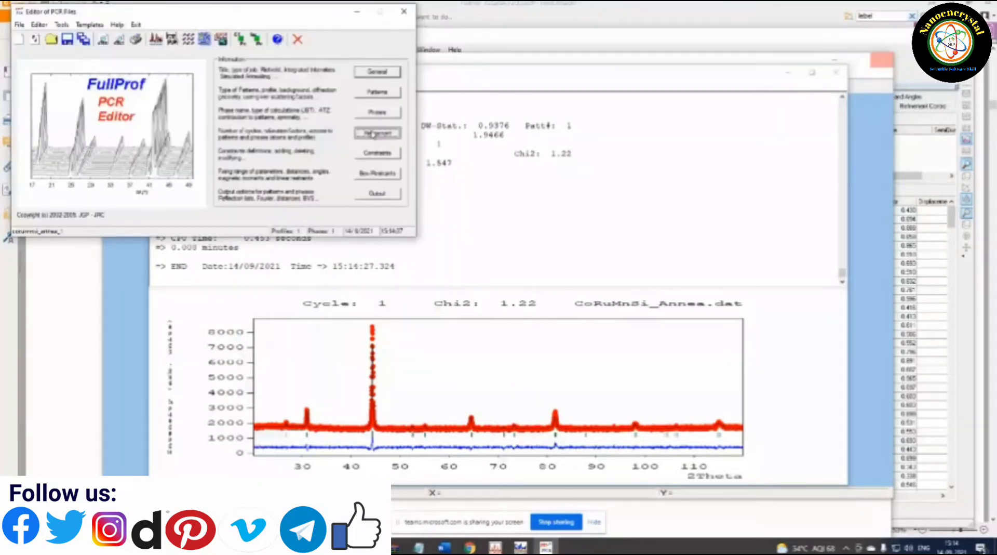
# - Enable refinement of the cell parameters a, b and c in phase 1's profile parameters
pyautogui.click(373, 135)
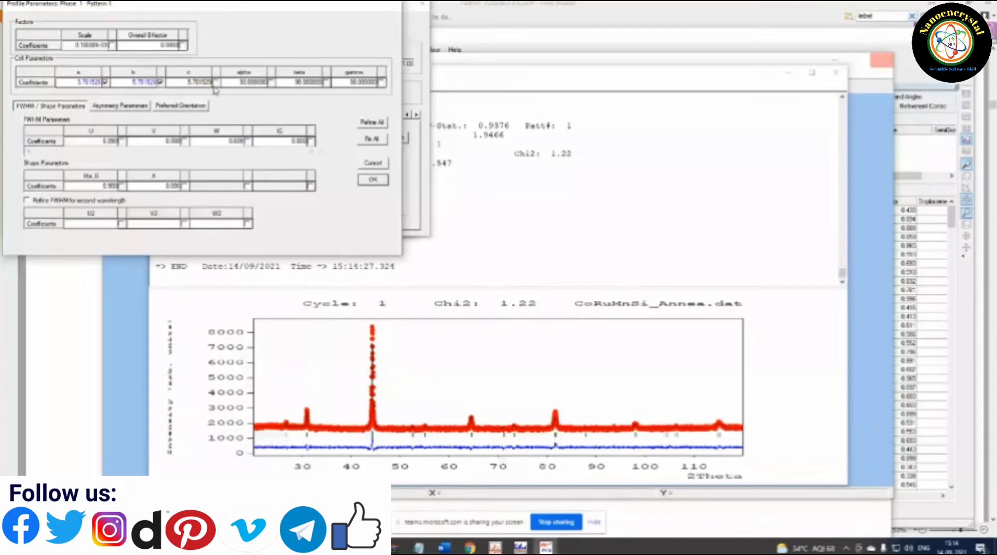
pyautogui.click(215, 84)
pyautogui.click(362, 181)
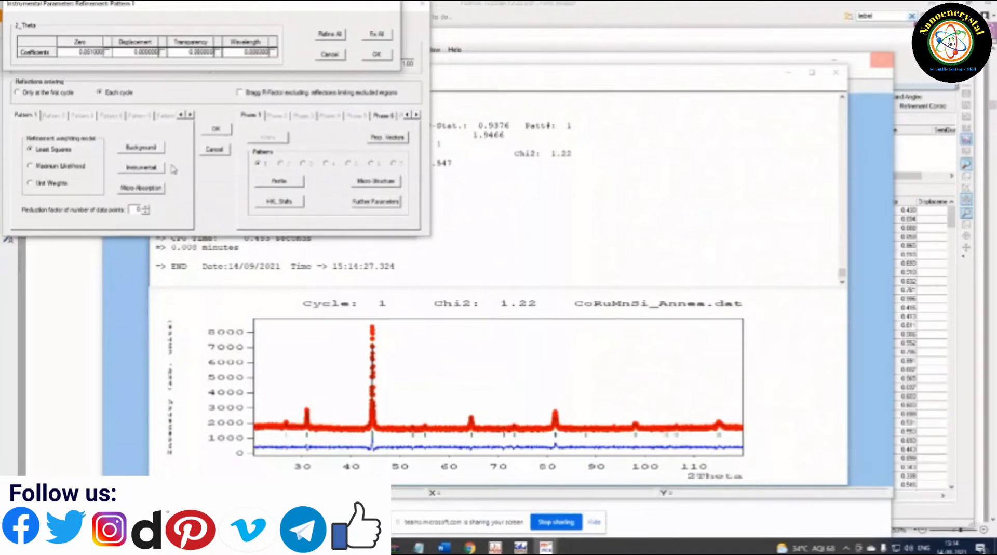
# - Enable refinement of pattern 1's instrumental Zero parameter and rerun FullProf with the saved settings
pyautogui.click(106, 51)
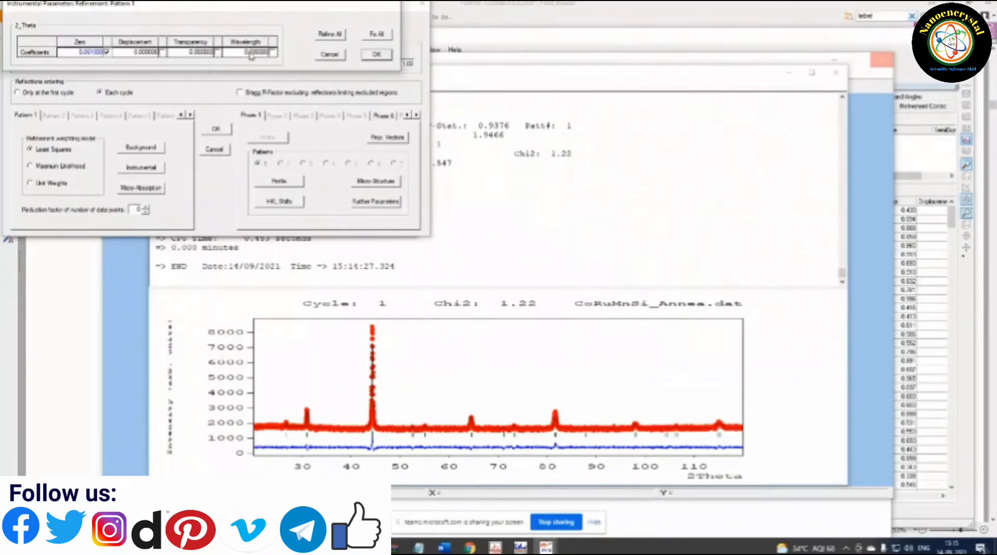
pyautogui.click(376, 54)
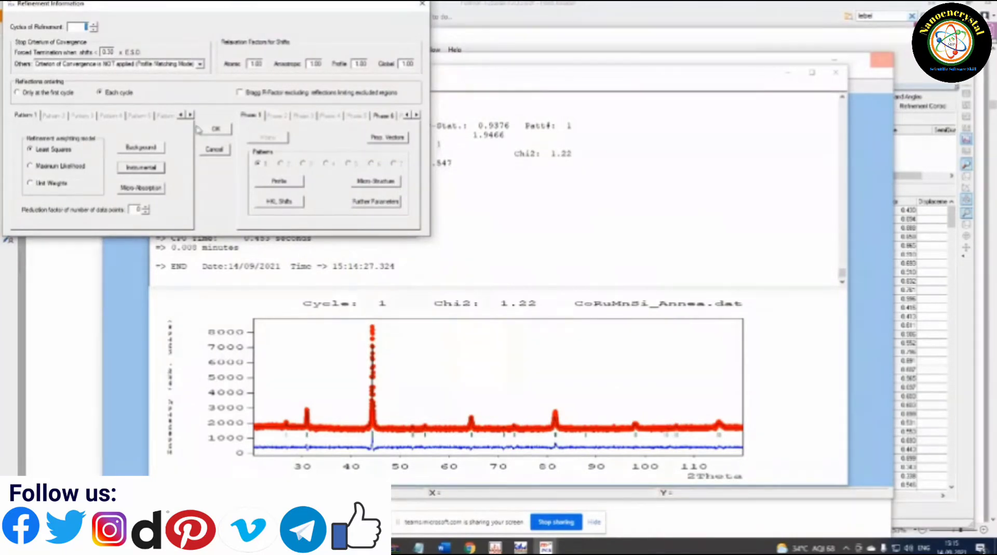
pyautogui.click(213, 129)
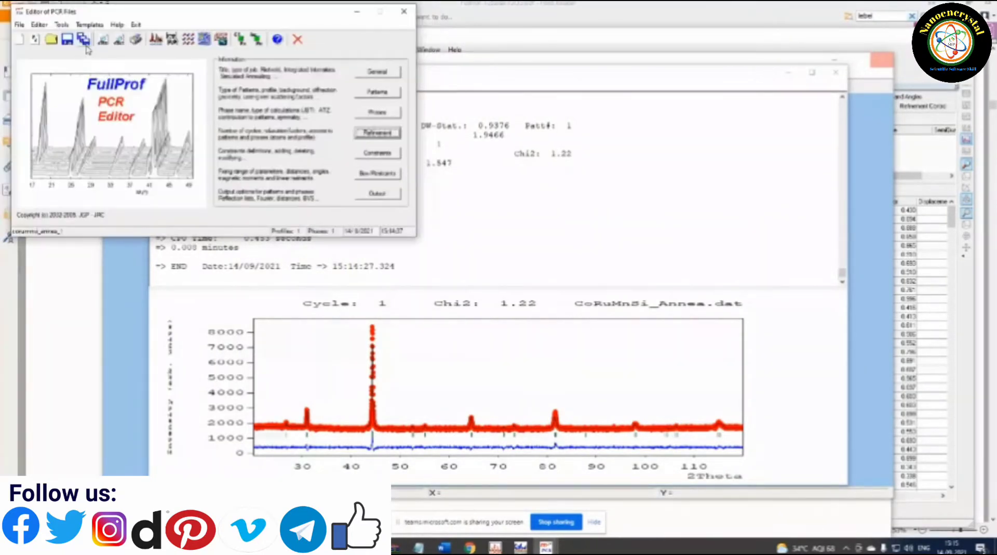
pyautogui.click(298, 40)
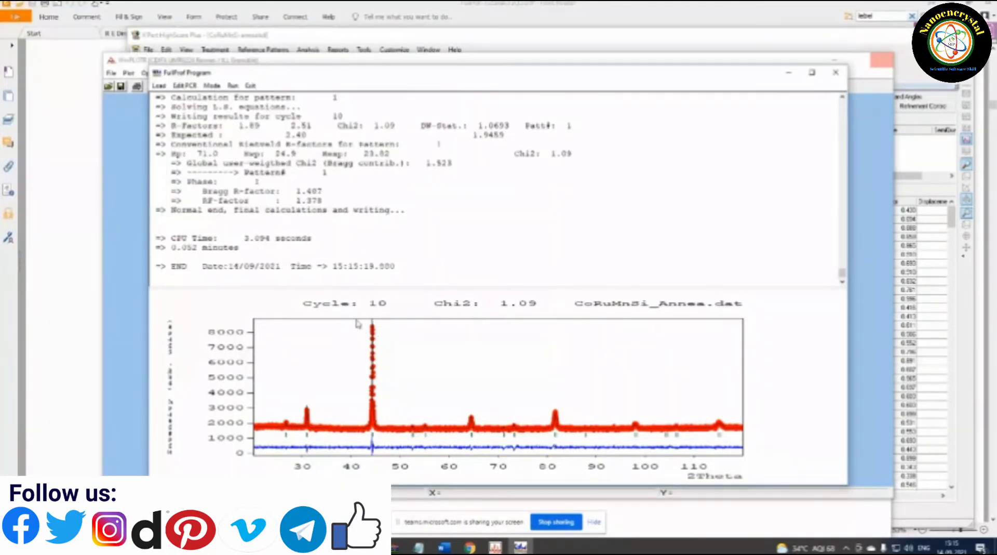
# - Inspect the fit of the main peak near 44.4° and the peak near 81.7° 2Theta, and exit FullProf to the WinPLOTR plot
pyautogui.moveTo(357, 323); pyautogui.dragTo(399, 371)
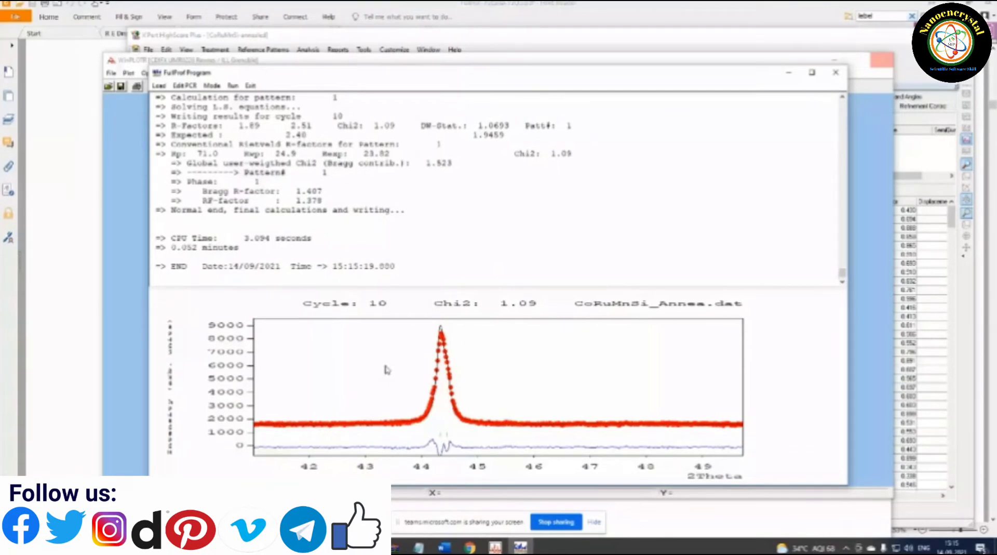
pyautogui.rightClick(386, 370)
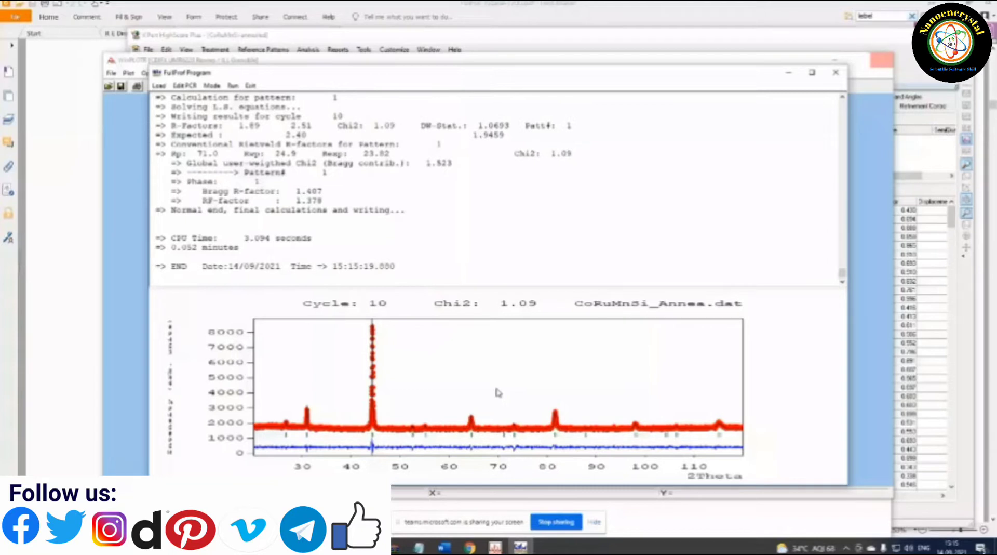
pyautogui.click(482, 389)
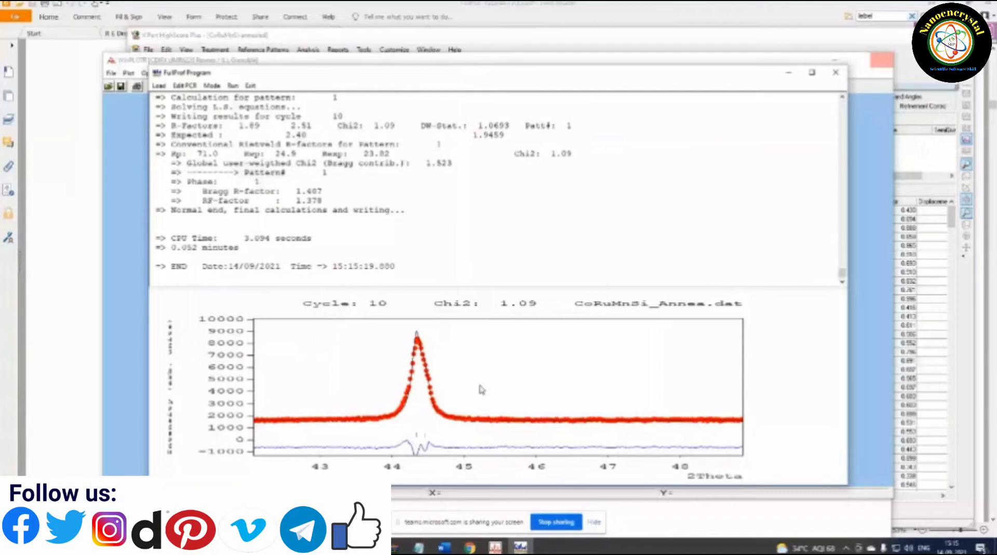
pyautogui.rightClick(503, 358)
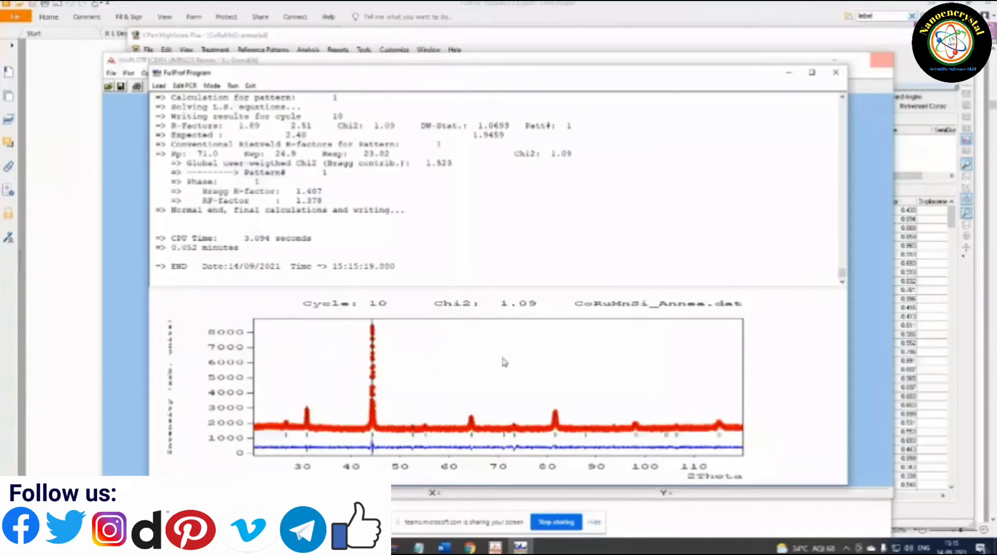
pyautogui.moveTo(548, 393); pyautogui.dragTo(562, 439)
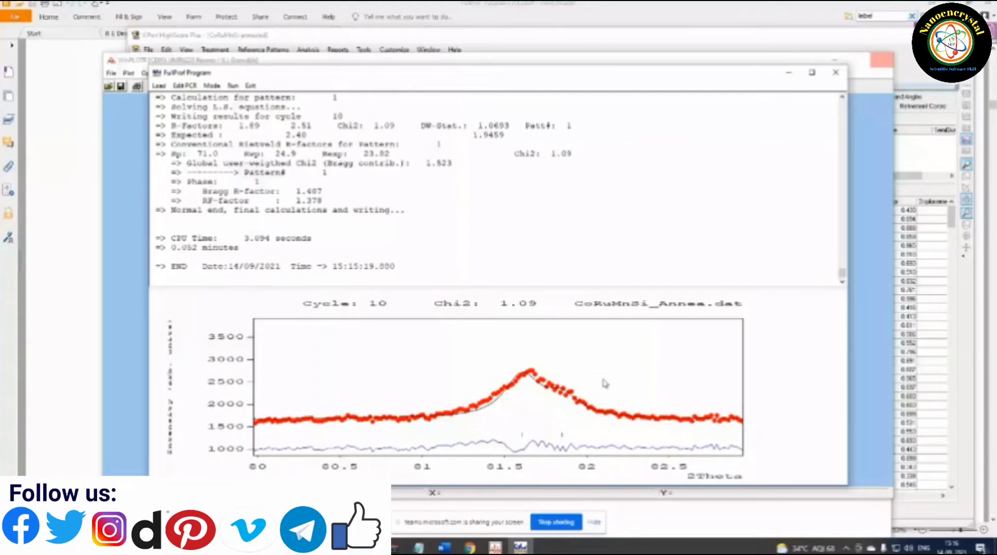
pyautogui.click(510, 360)
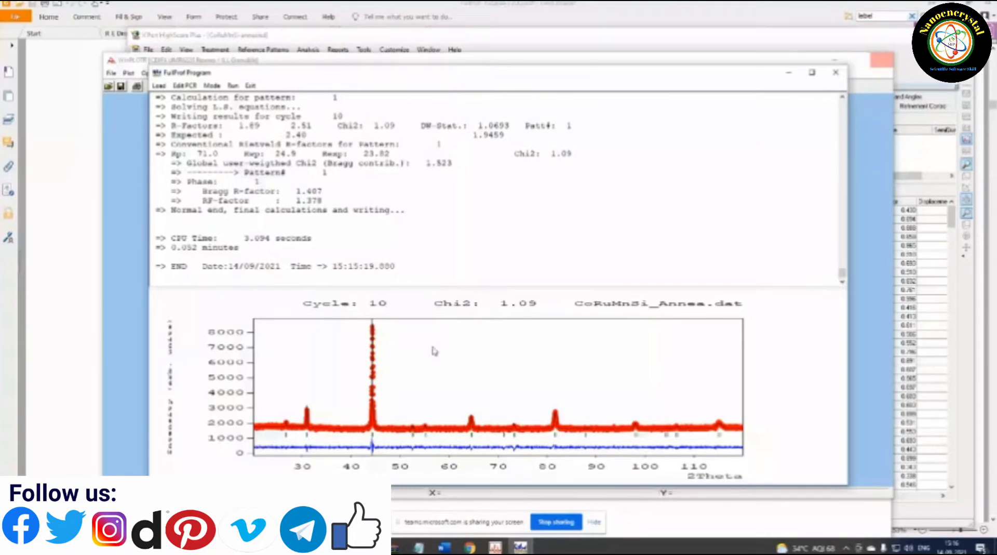
pyautogui.click(250, 86)
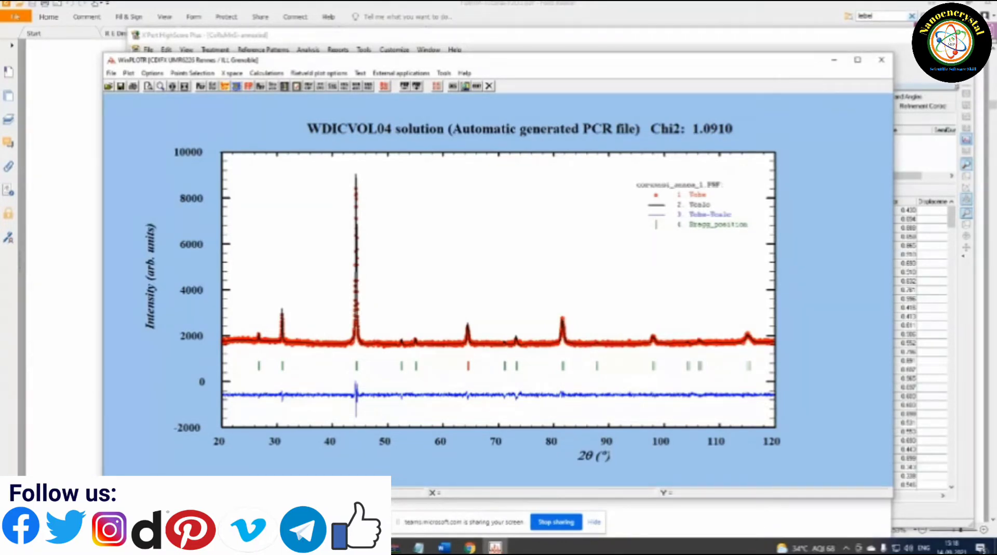
# - Rerun FullProf from WinPLOTR using the CoRuMnSi_Annea_1 PCR file and the CoRuMnSi_Annea data file
pyautogui.click(249, 86)
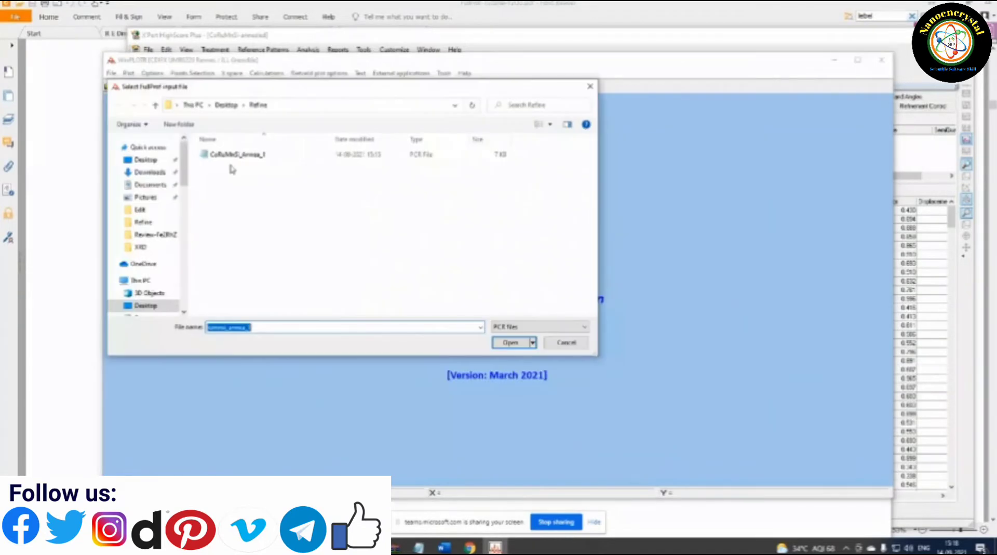
pyautogui.doubleClick(258, 155)
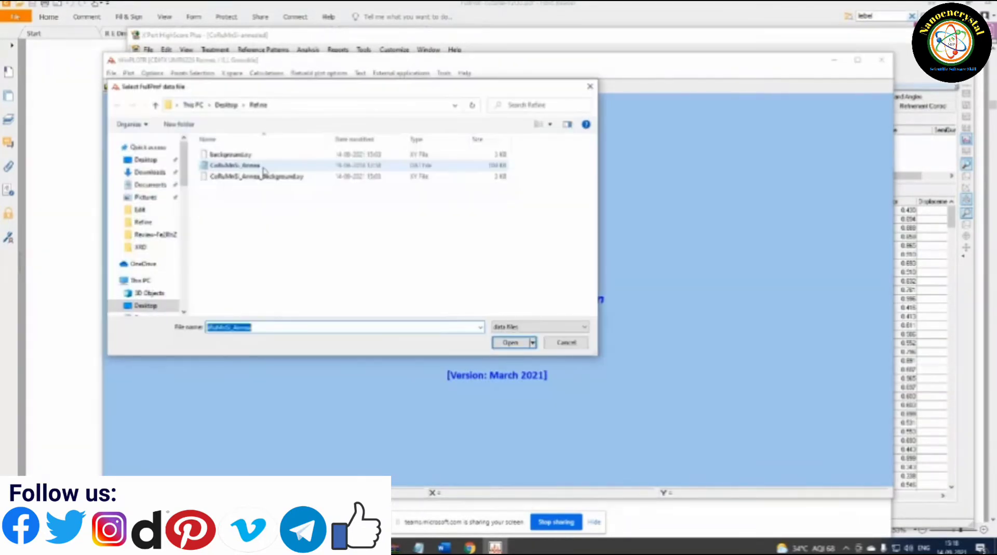
pyautogui.doubleClick(264, 170)
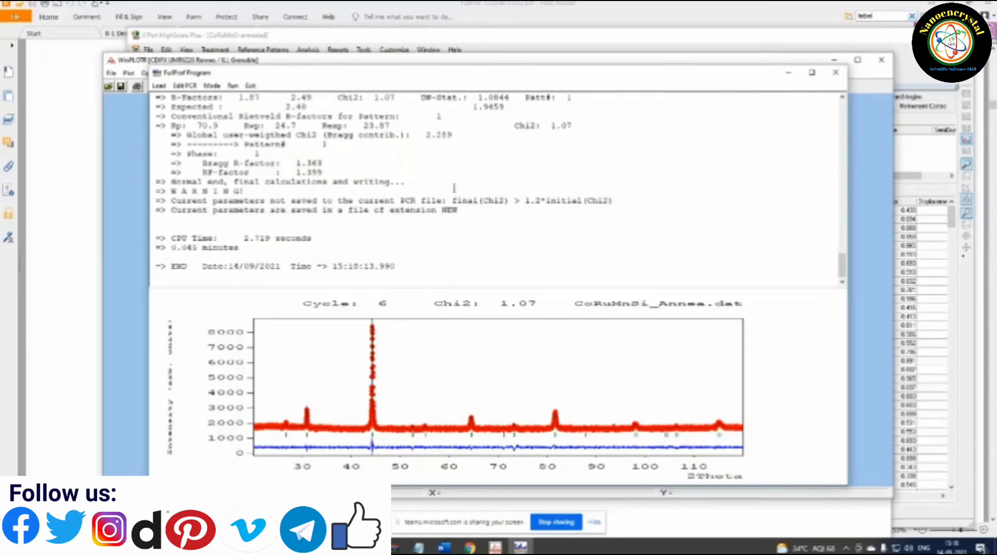
# - Examine the Bragg R-factor and RF-factor in the FullProf output and the fit of the main peak near 44.4° 2Theta
pyautogui.scroll(2, 416, 195)
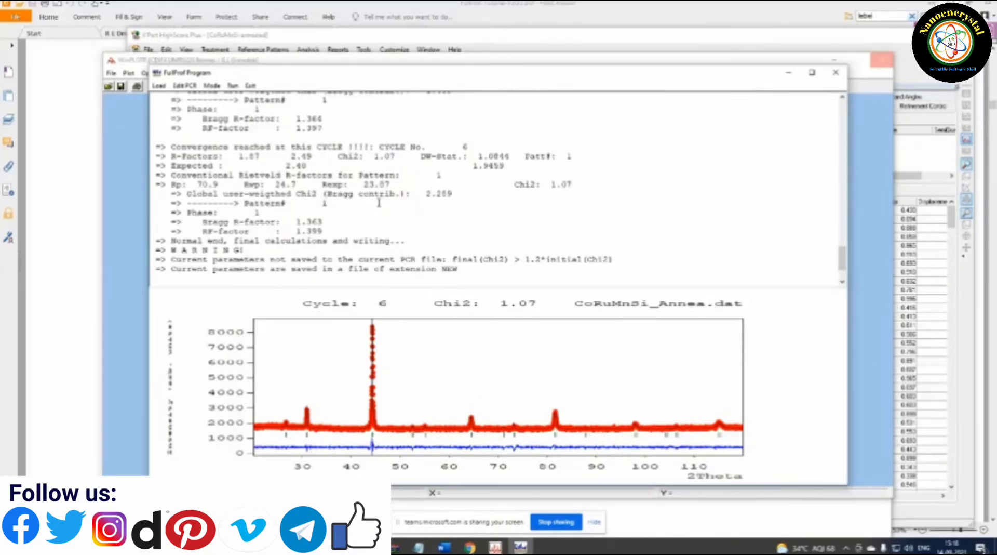
pyautogui.moveTo(203, 222); pyautogui.dragTo(317, 222)
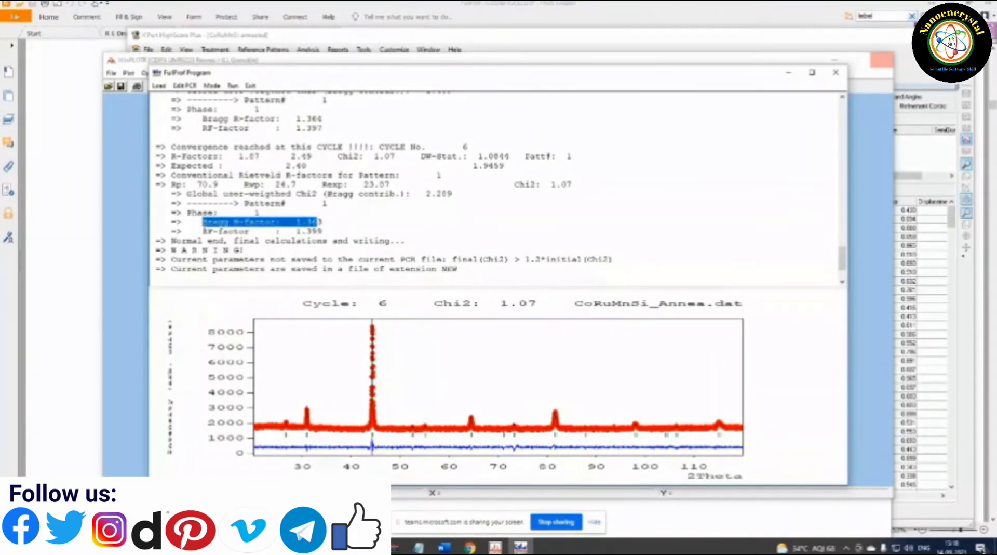
pyautogui.click(323, 231)
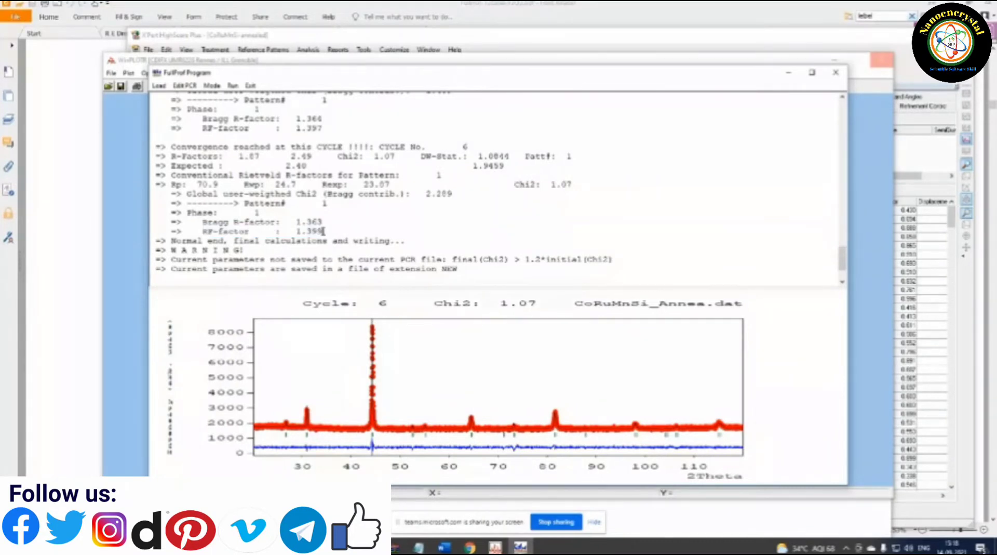
pyautogui.moveTo(323, 230); pyautogui.dragTo(146, 222)
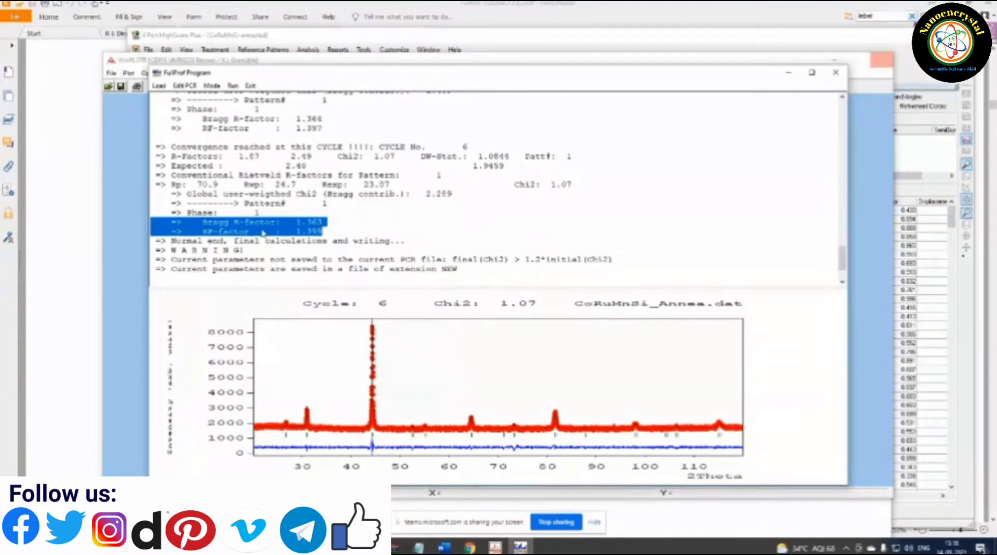
pyautogui.click(323, 231)
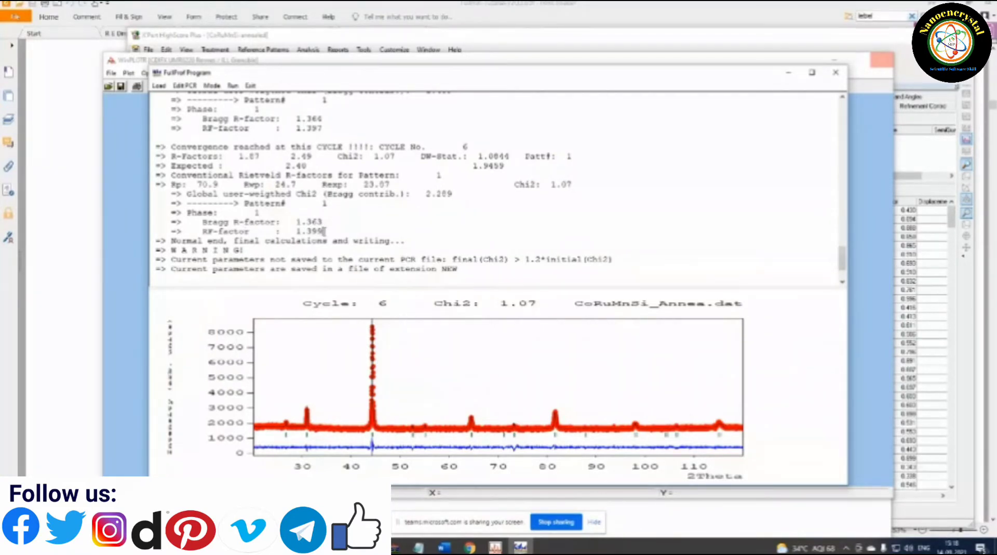
pyautogui.moveTo(325, 231); pyautogui.dragTo(151, 221)
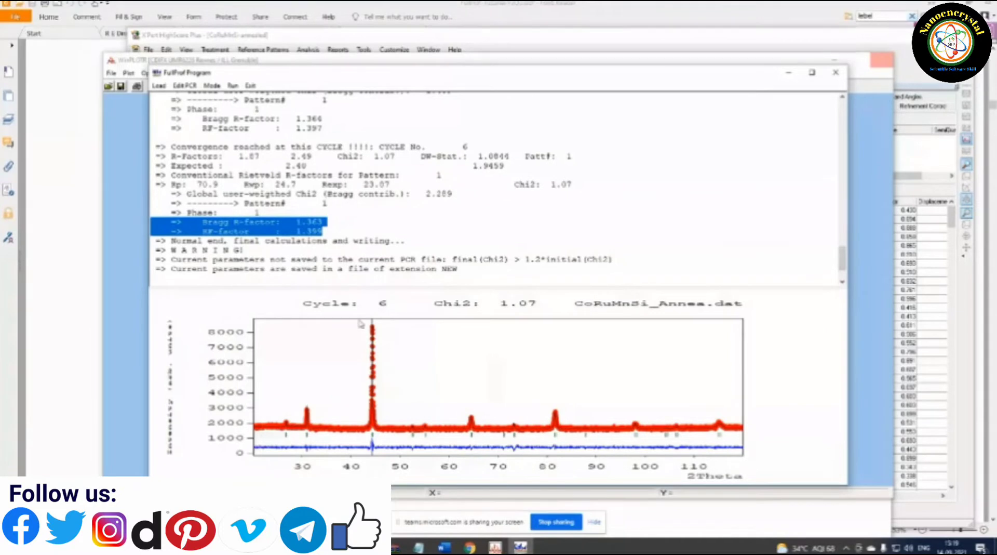
pyautogui.moveTo(360, 322); pyautogui.dragTo(383, 406)
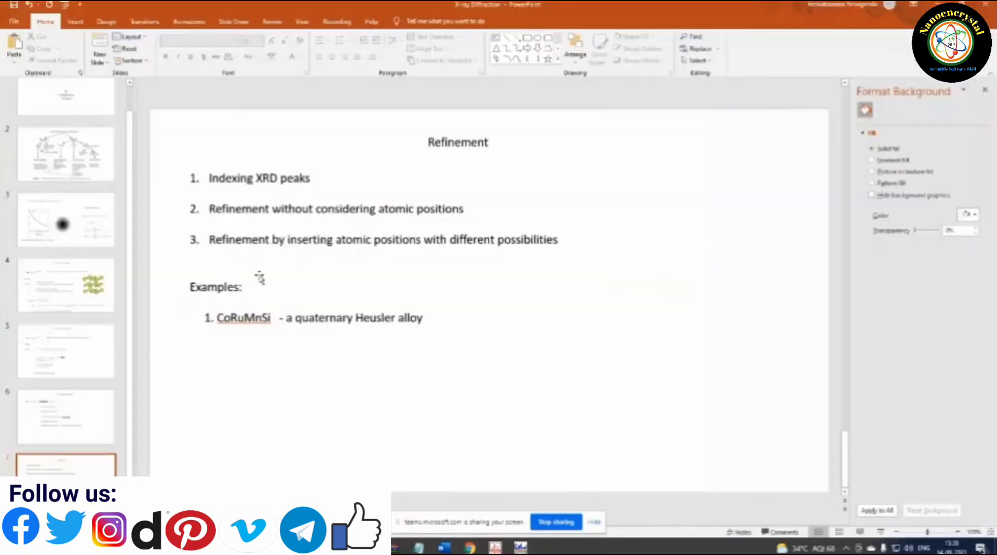
# - Switch to the PowerPoint presentation and review the Structure Factor and Intensity of Reflection slides
pyautogui.click(85, 243)
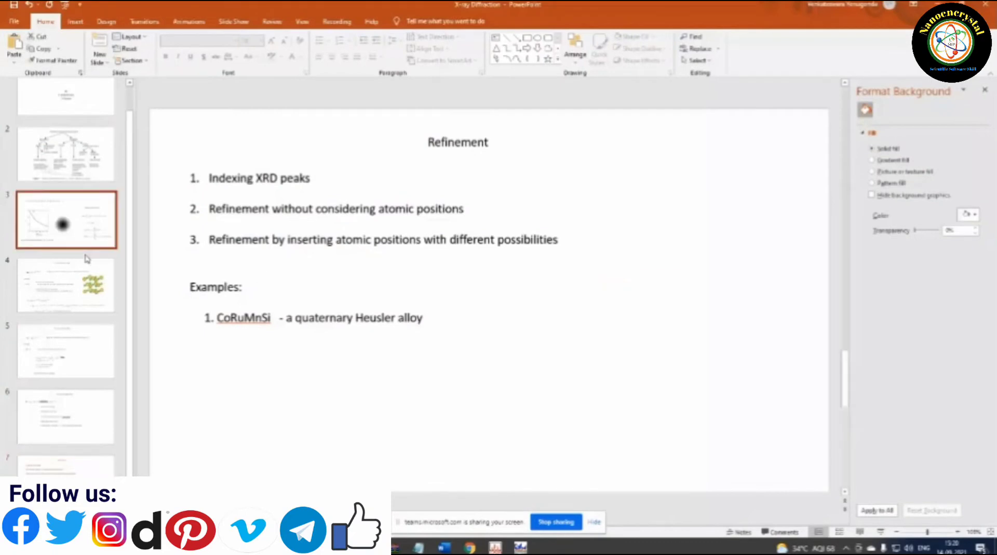
pyautogui.click(81, 345)
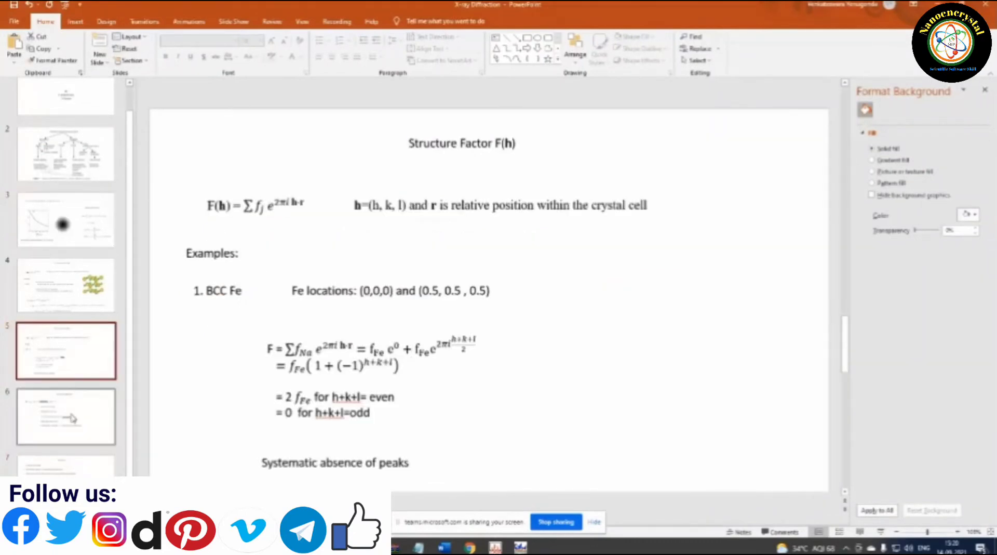
pyautogui.click(71, 418)
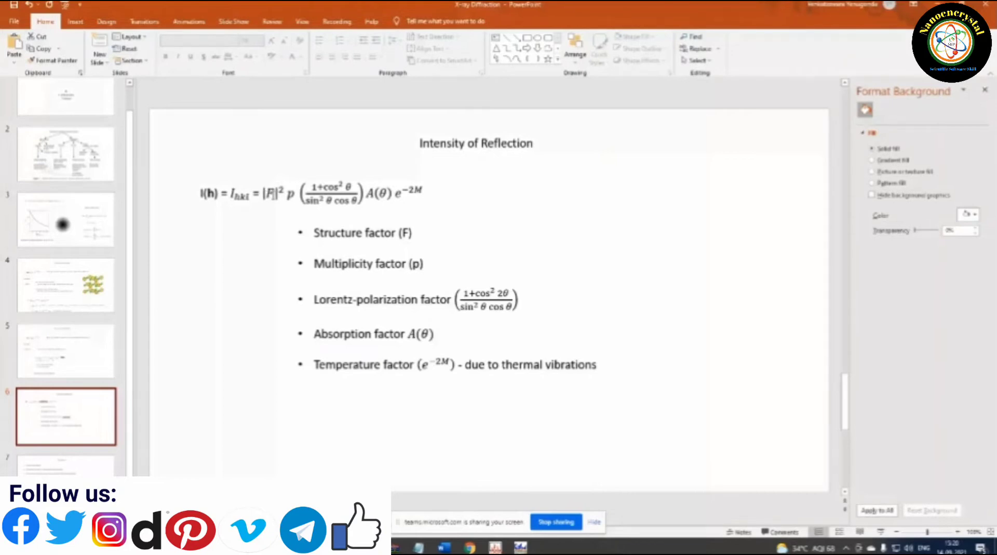
# - Return to FullProf, restore the full pattern view and exit to the refined profile plot in WinPLOTR
pyautogui.click(938, 4)
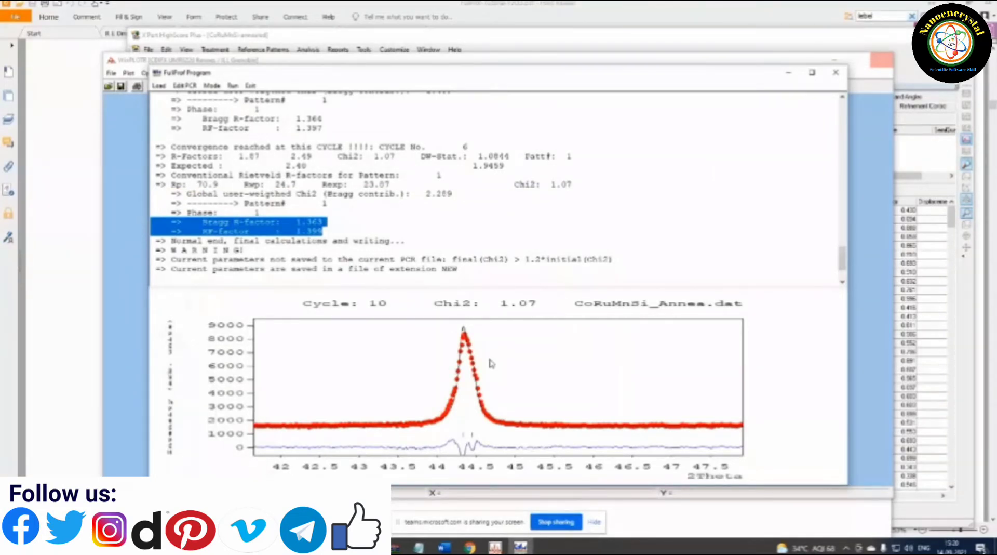
pyautogui.rightClick(517, 349)
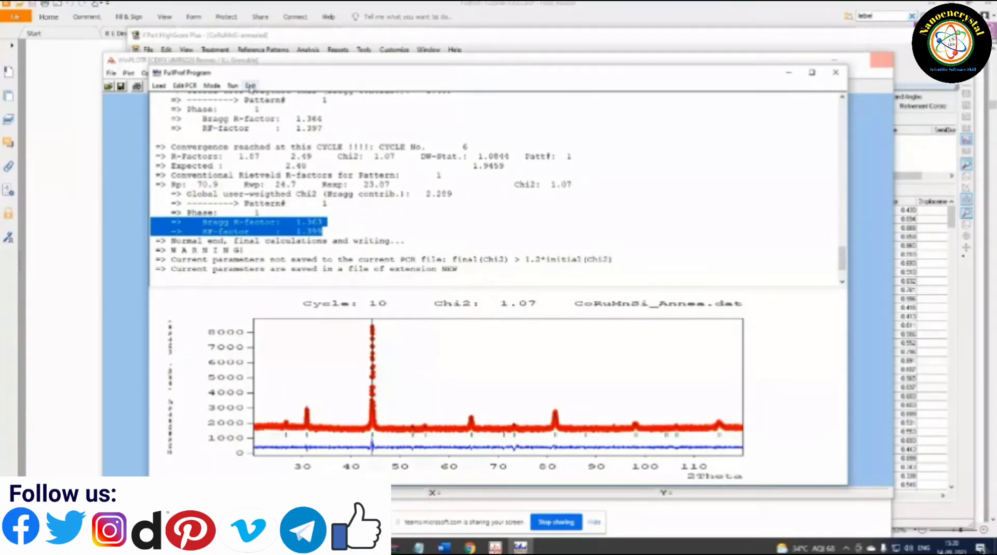
pyautogui.click(250, 86)
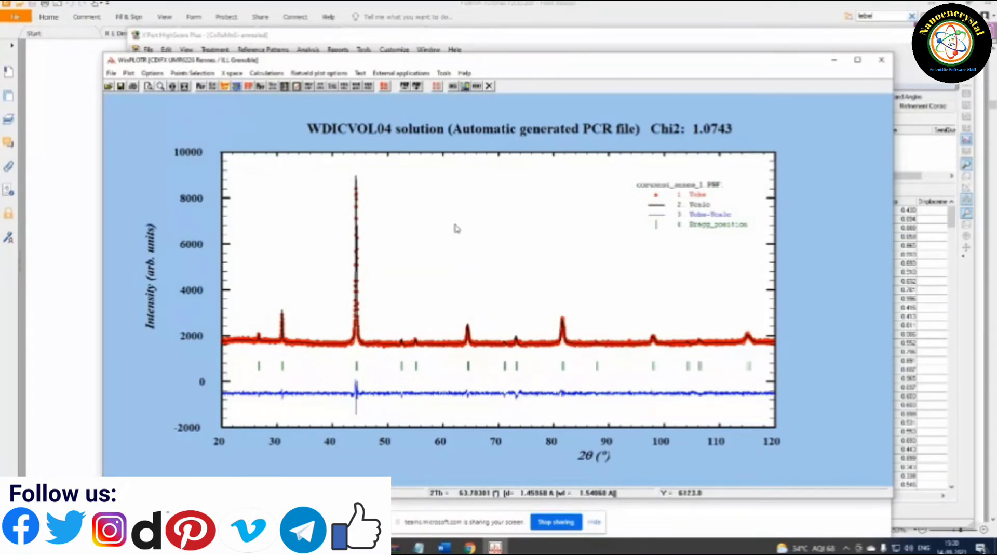
# - Start selecting the FullProf input file and open the CoRuMnSi_Annea_1 PCR file as text in Notepad
pyautogui.click(249, 87)
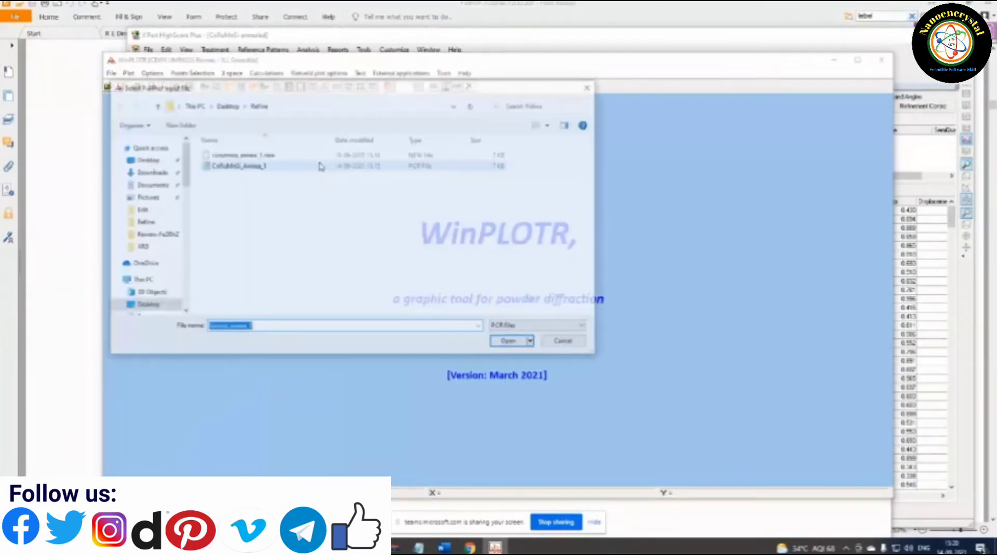
pyautogui.click(320, 167)
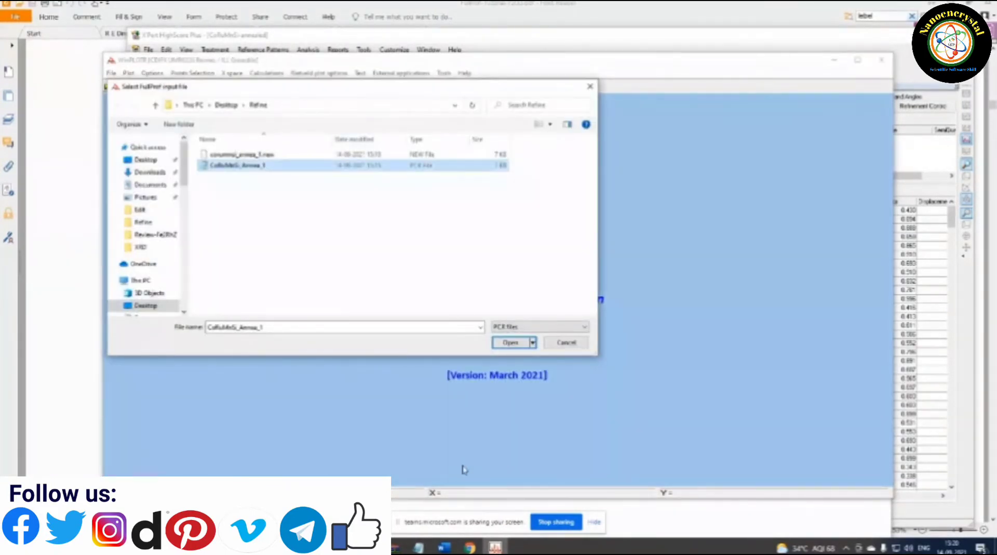
pyautogui.click(370, 547)
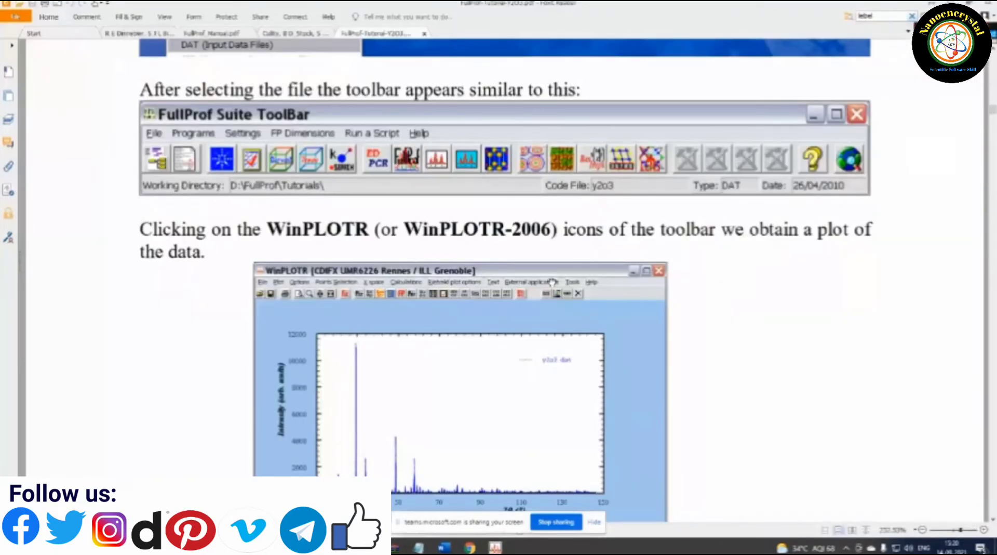
pyautogui.scroll(-5, 553, 282)
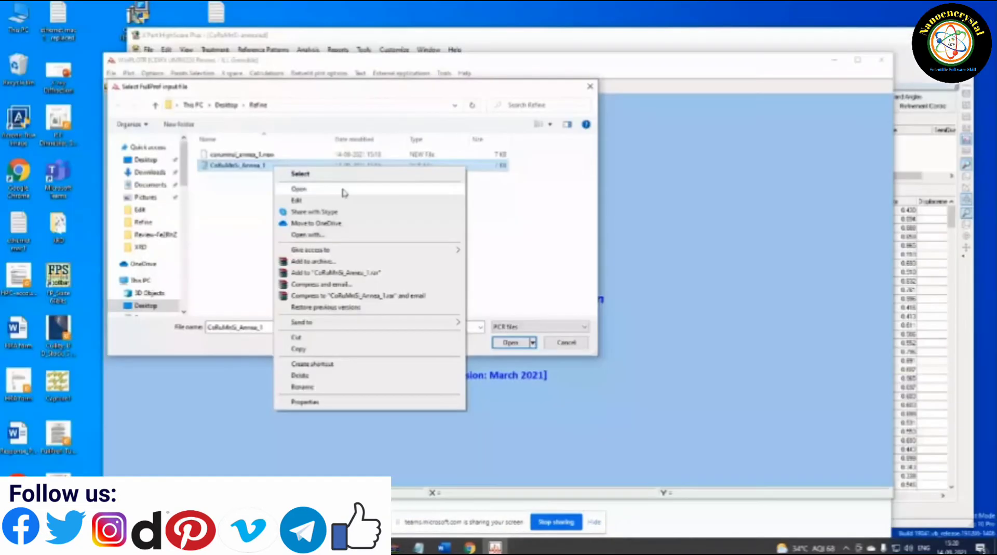
pyautogui.click(342, 190)
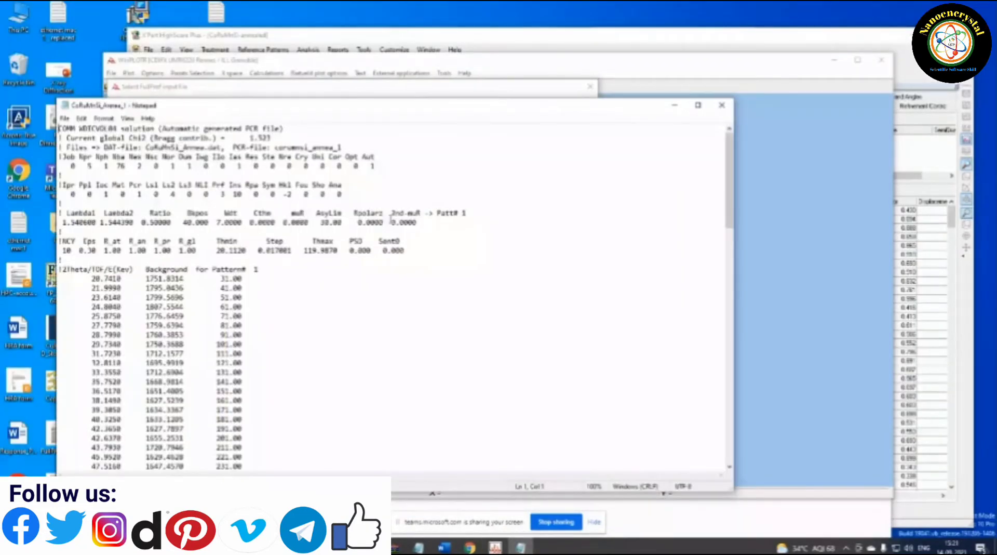
# - Set the Fou flag to 4 in the CoRuMnSi_Annea_1 PCR file, save it and close the text editor
pyautogui.click(306, 195)
pyautogui.press('BackSpace')
pyautogui.write('4')
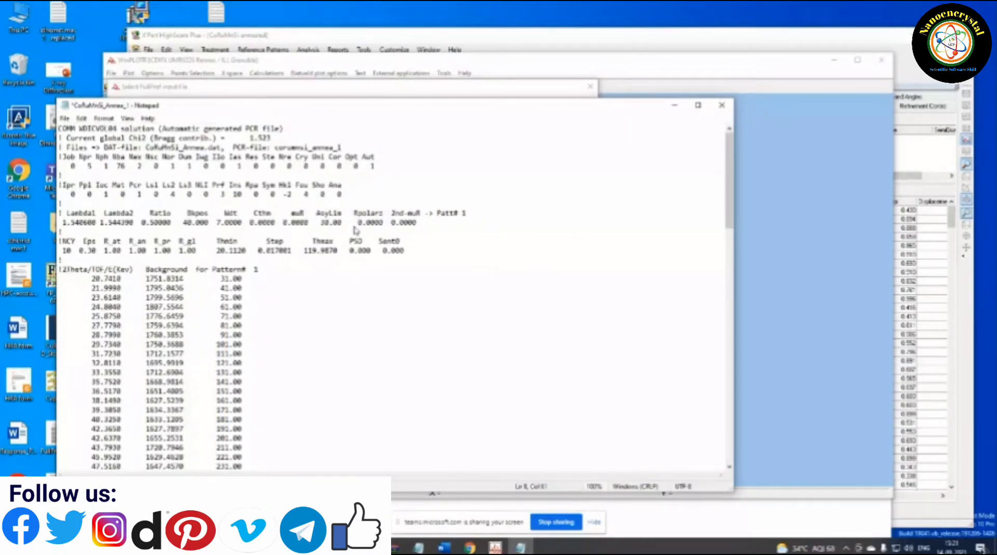
pyautogui.click(64, 119)
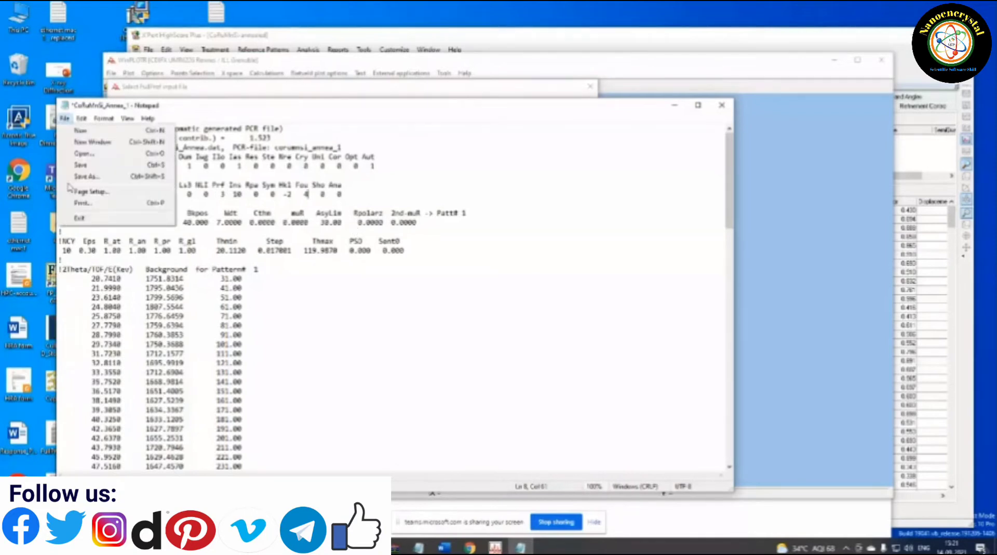
pyautogui.click(81, 165)
pyautogui.click(722, 107)
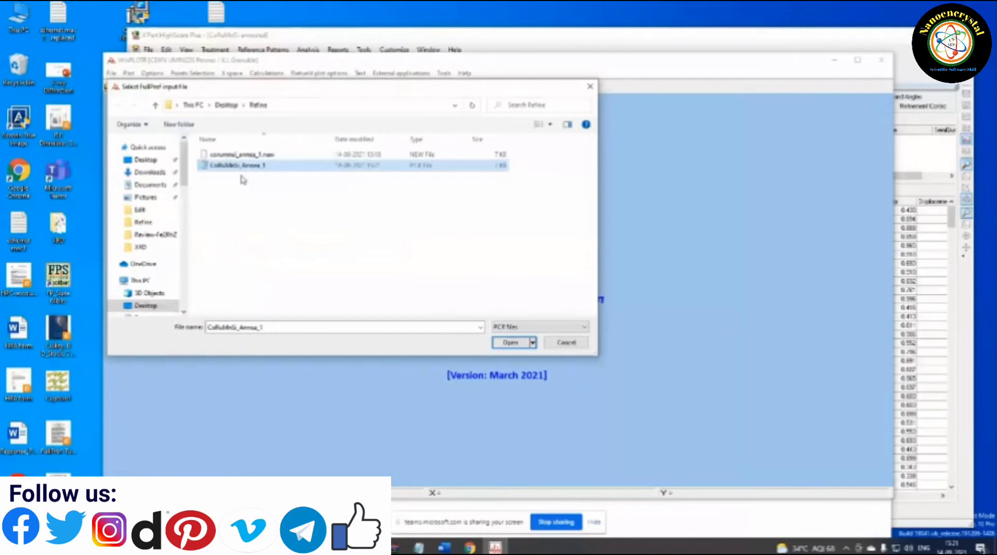
# - Run FullProf with the CoRuMnSi_Annea_1 PCR file and compare the colour-filled and contour displays of the resulting Fourier map
pyautogui.doubleClick(243, 168)
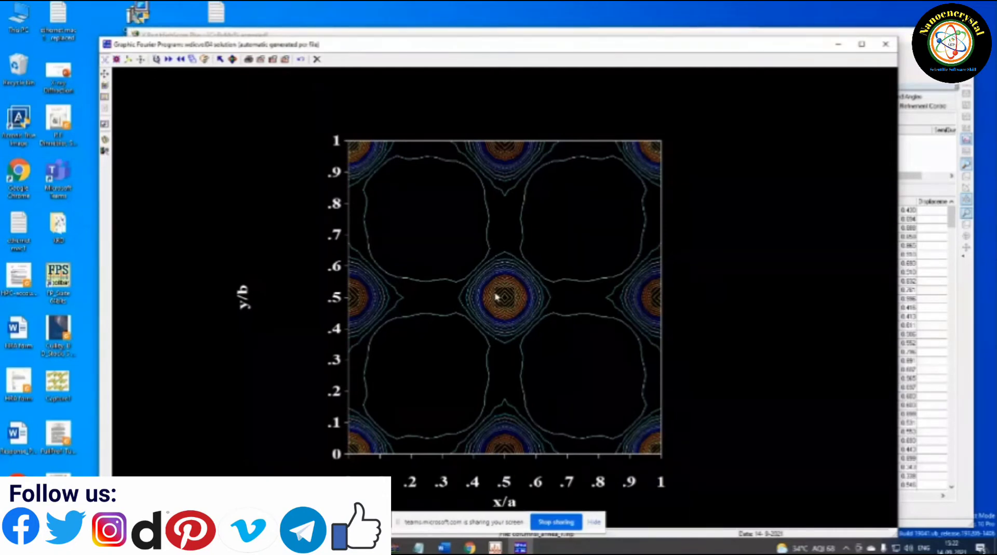
pyautogui.click(117, 60)
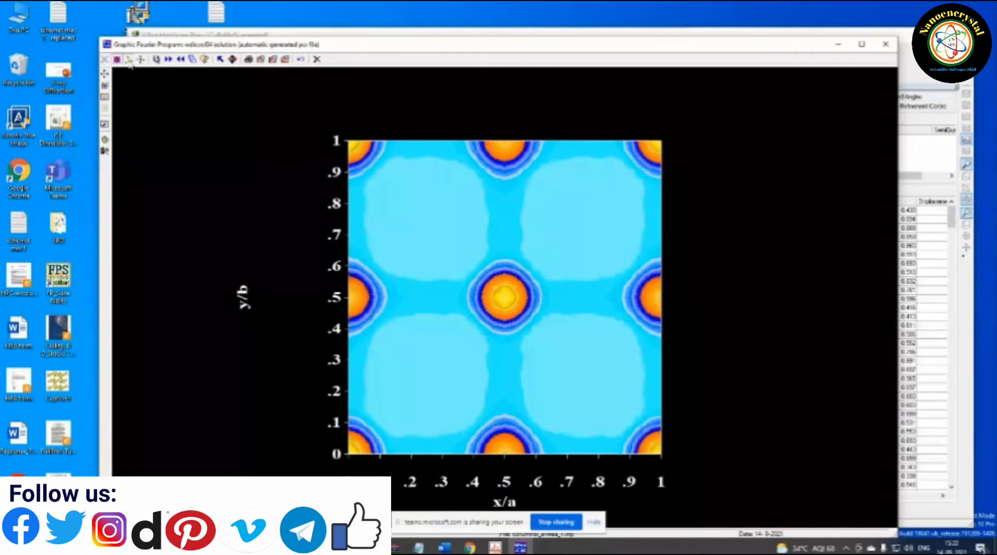
pyautogui.click(129, 60)
pyautogui.click(105, 59)
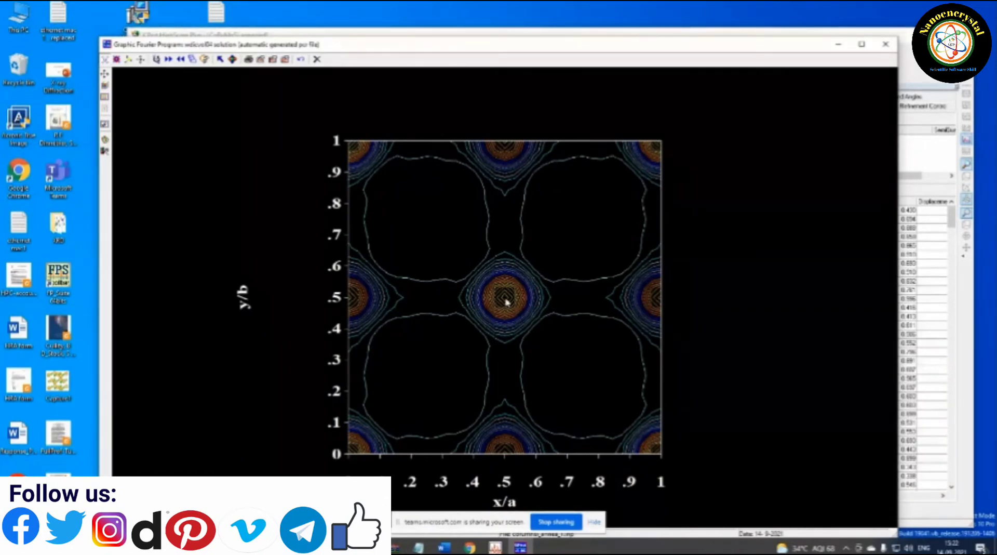
# - Step through the Z layers of the Fourier contour map up to the last layer at Z = 1 to examine the electron density
pyautogui.click(169, 60)
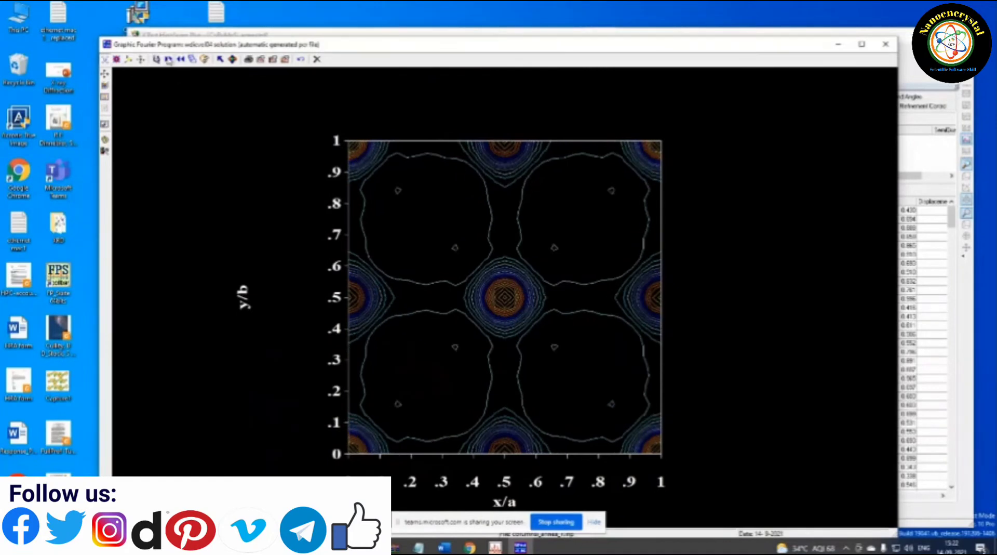
pyautogui.click(169, 60)
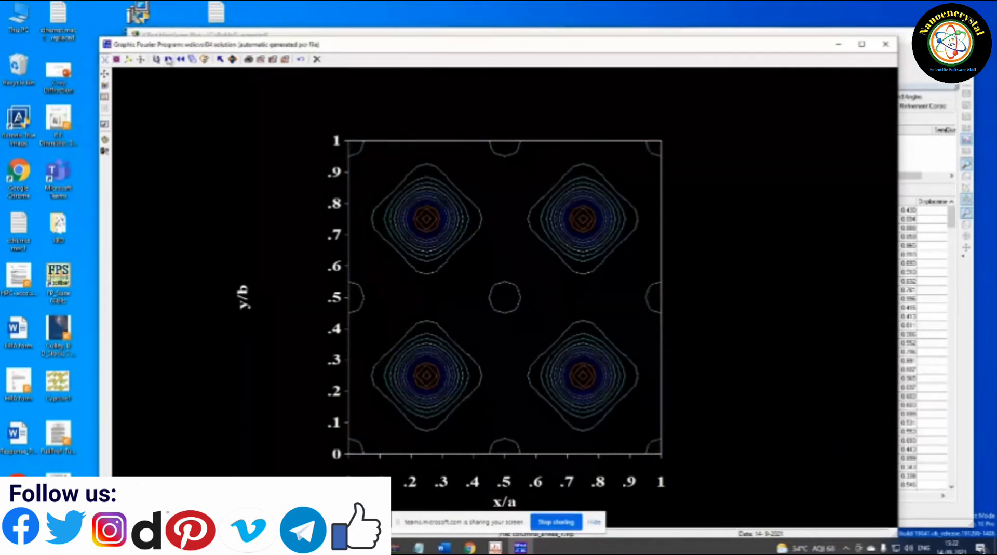
pyautogui.click(169, 60)
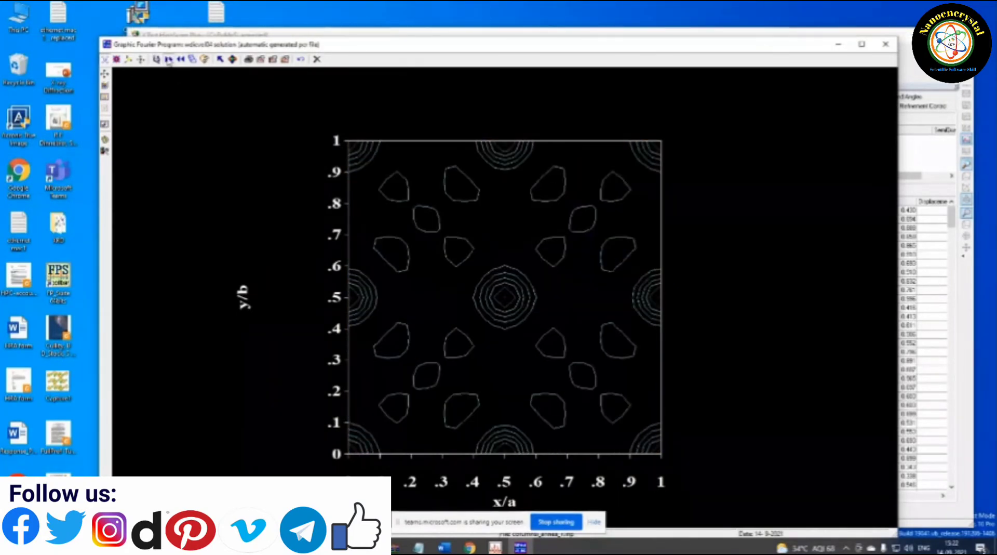
pyautogui.click(169, 60)
pyautogui.click(169, 60)
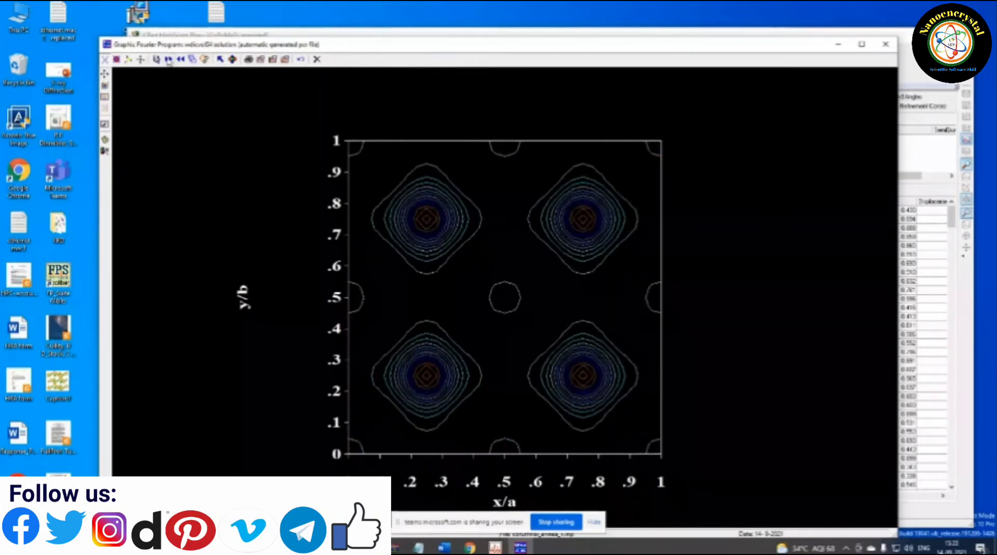
pyautogui.click(169, 59)
pyautogui.click(168, 60)
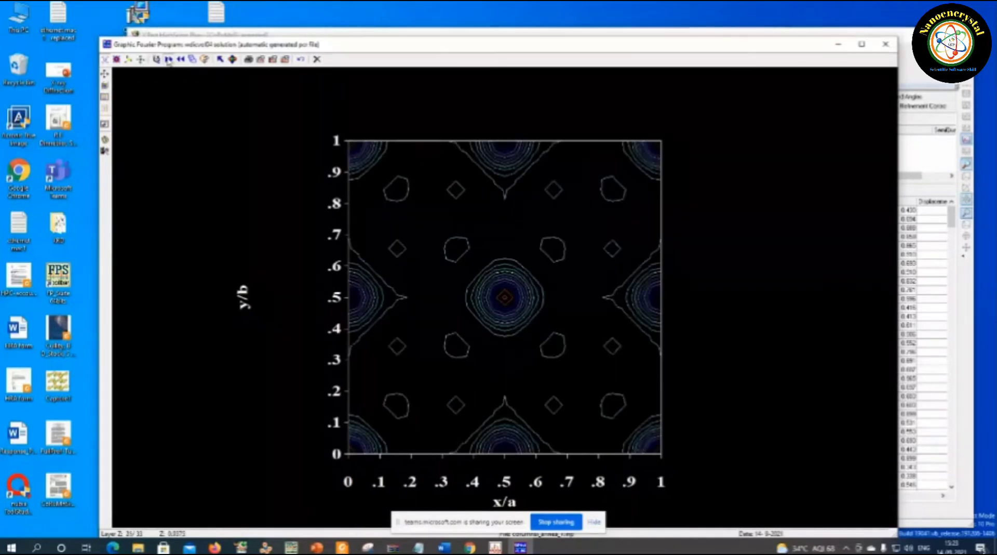
pyautogui.click(169, 60)
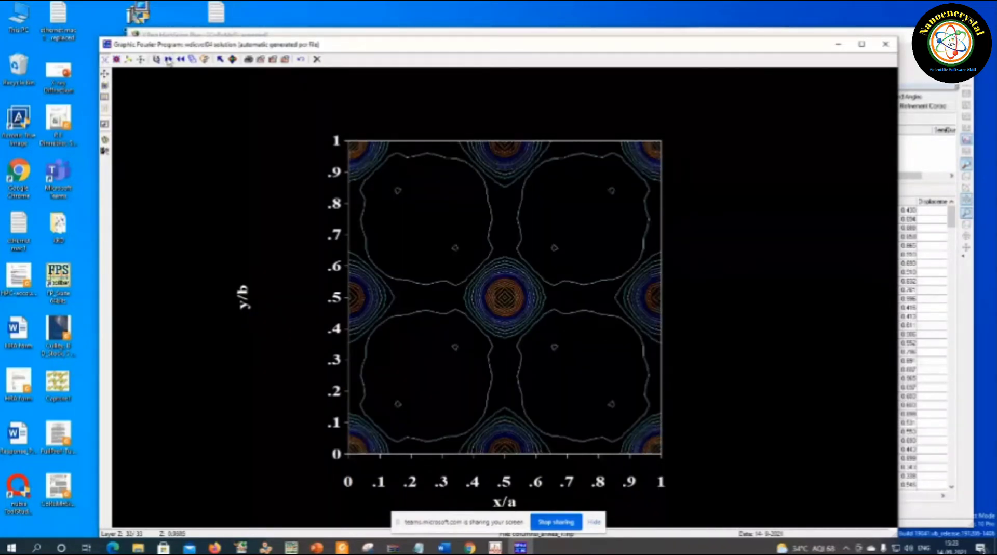
pyautogui.click(168, 60)
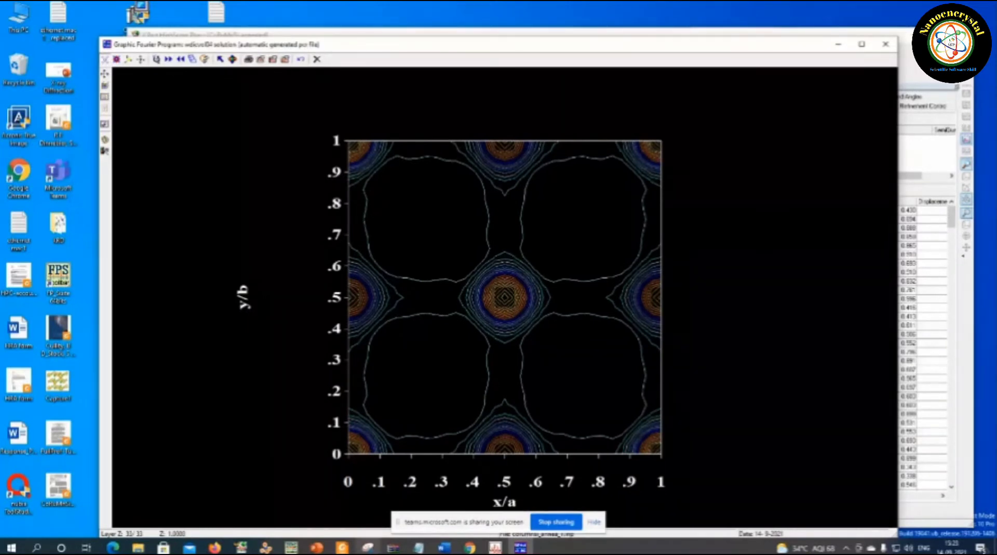
# - Switch to the PowerPoint presentation and show the Refinement slide
pyautogui.hotkey('alt', 'Tab')
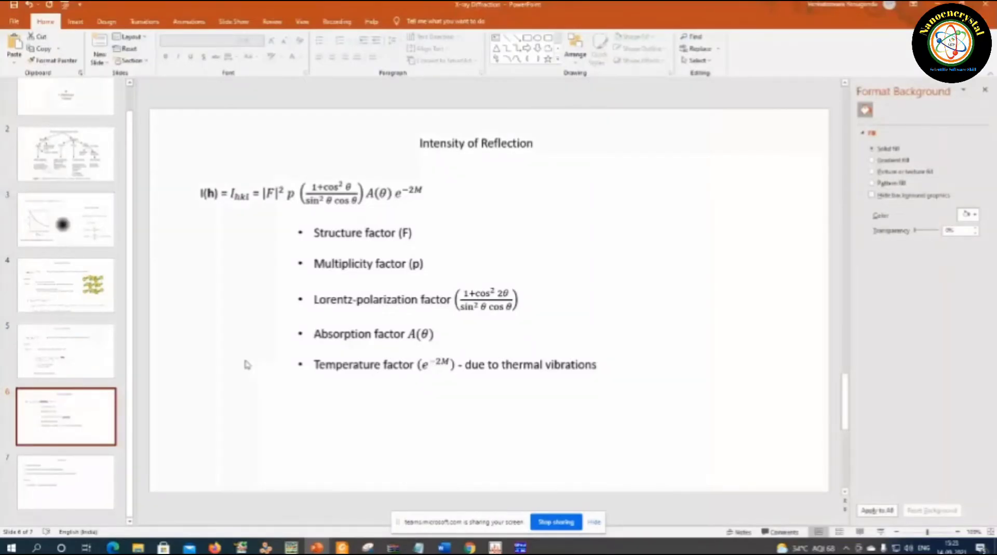
pyautogui.scroll(-1, 246, 364)
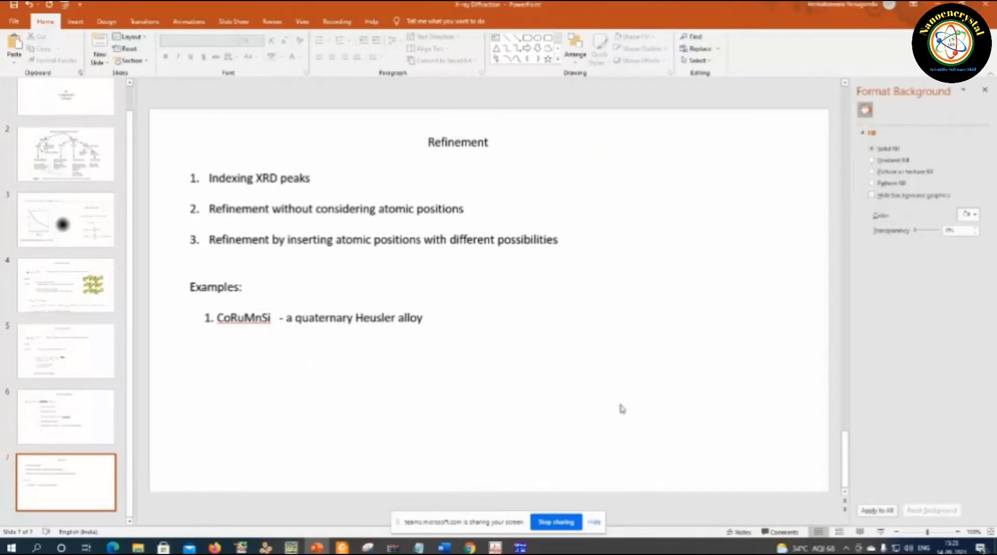
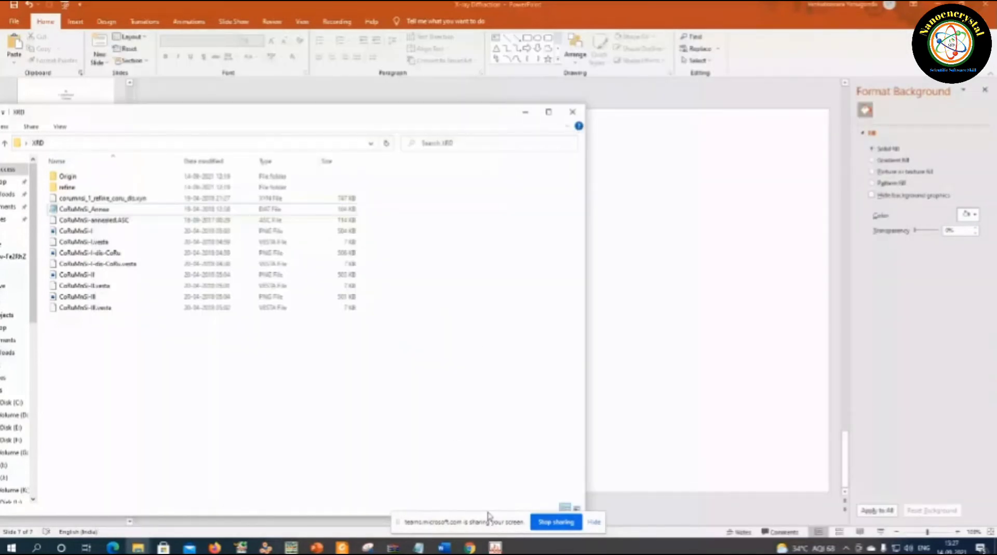
# - Return to WinPLOTR and rerun FullProf with the CoRuMnSi_Annea_1 PCR file
pyautogui.click(496, 547)
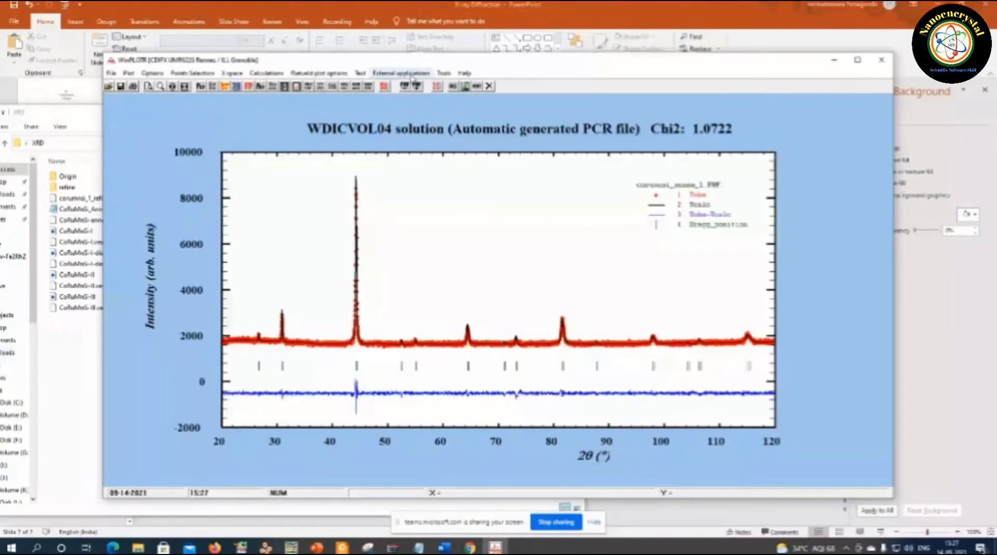
pyautogui.click(249, 86)
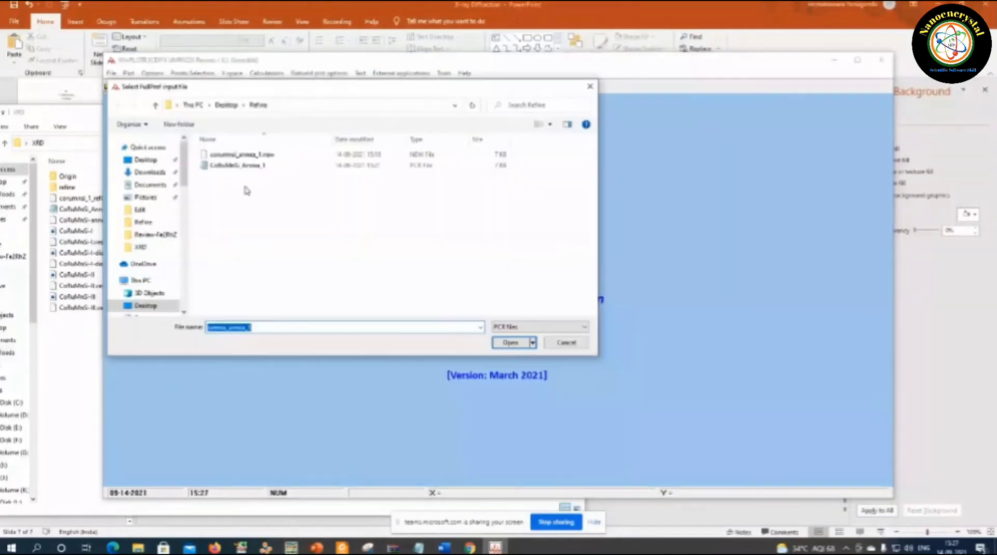
pyautogui.click(262, 165)
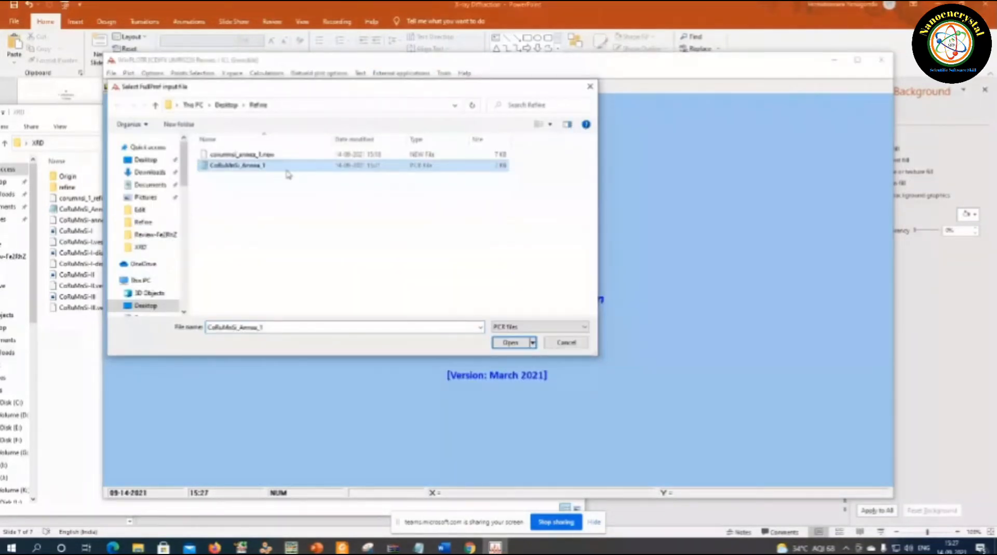
pyautogui.doubleClick(292, 168)
pyautogui.rightClick(292, 165)
pyautogui.click(257, 180)
pyautogui.press('Return')
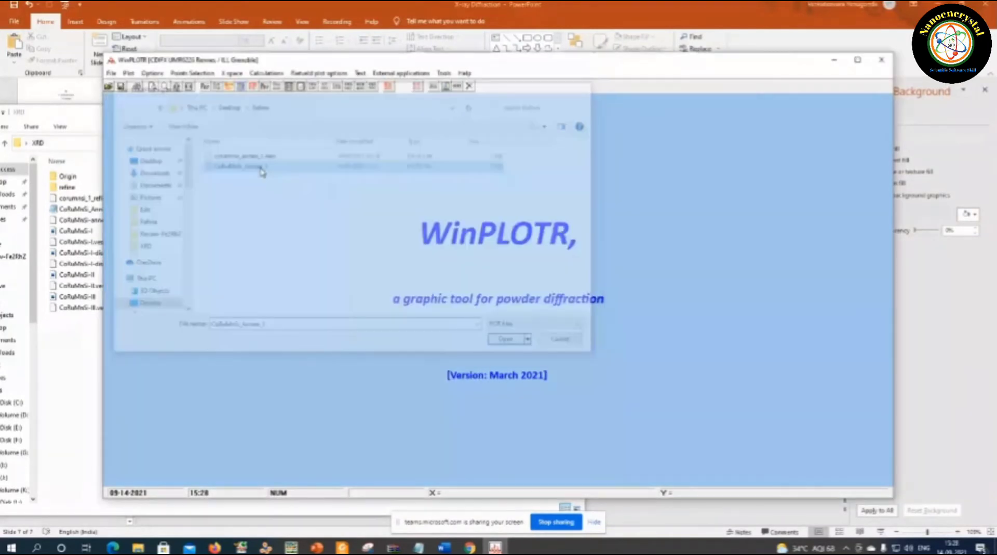
pyautogui.doubleClick(262, 175)
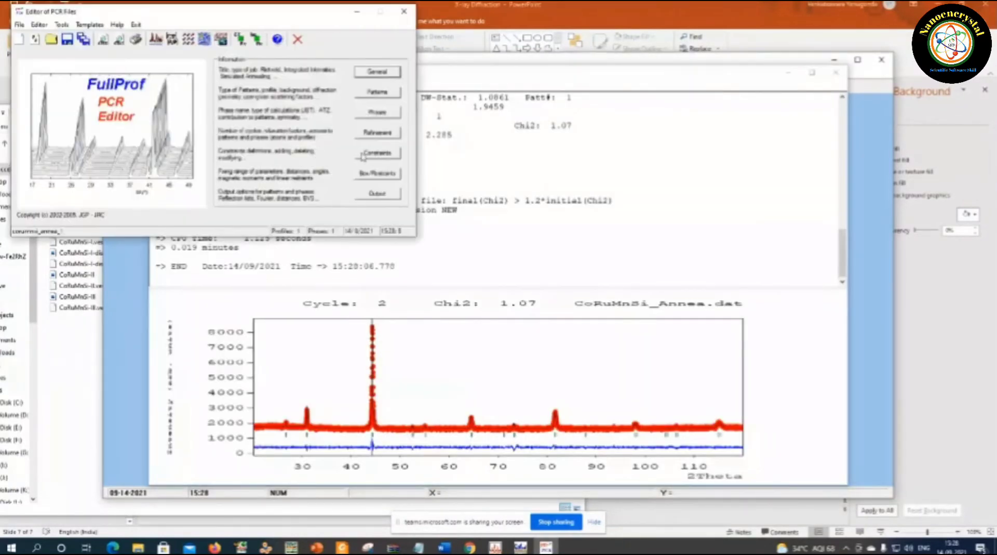
# - Set the title in the PCR file's general information to "Configuration 1"
pyautogui.click(377, 72)
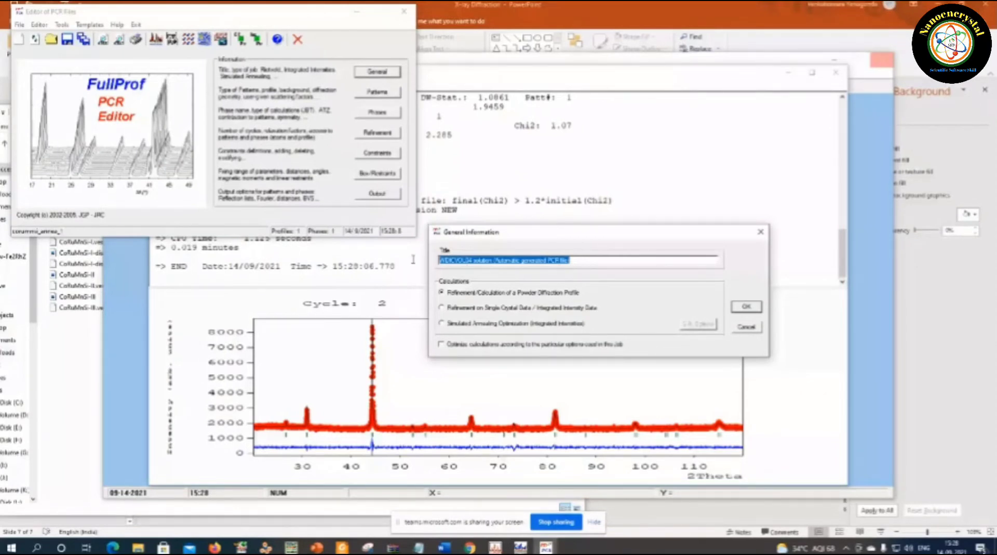
pyautogui.write('Co')
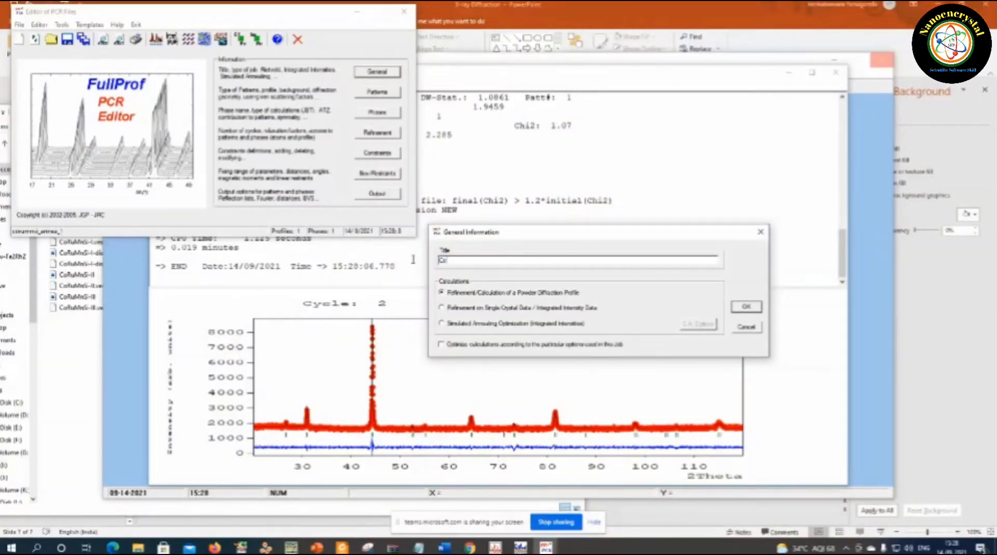
pyautogui.write('nfiguration 1')
pyautogui.press('Return')
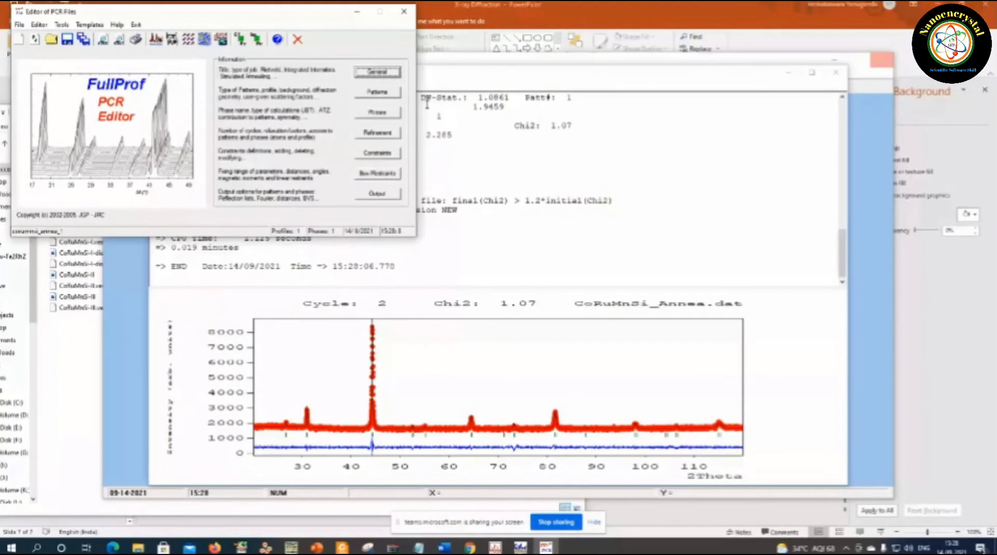
# - Review the pattern's data file format, radiation and wavelength settings and excluded regions in the PCR Editor without changing them
pyautogui.click(377, 91)
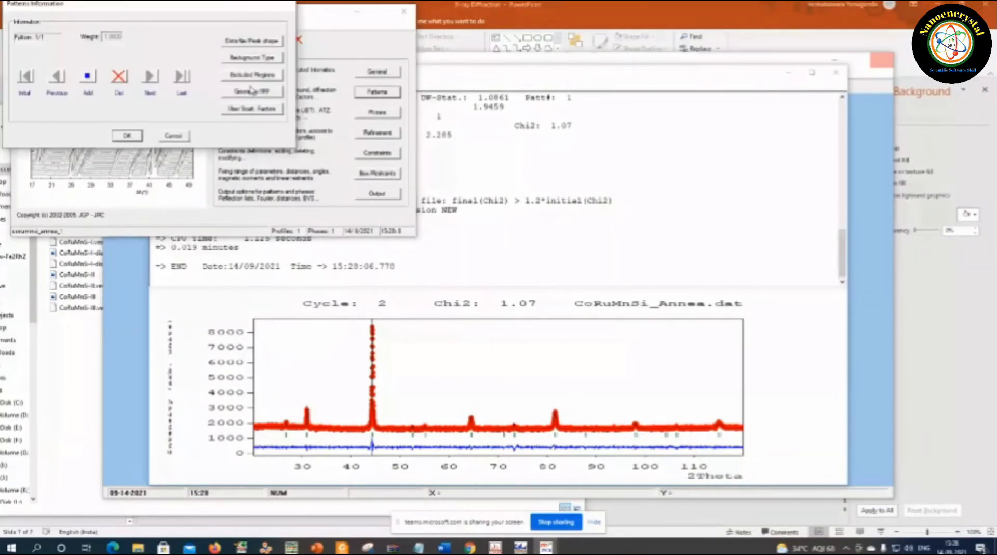
pyautogui.click(271, 44)
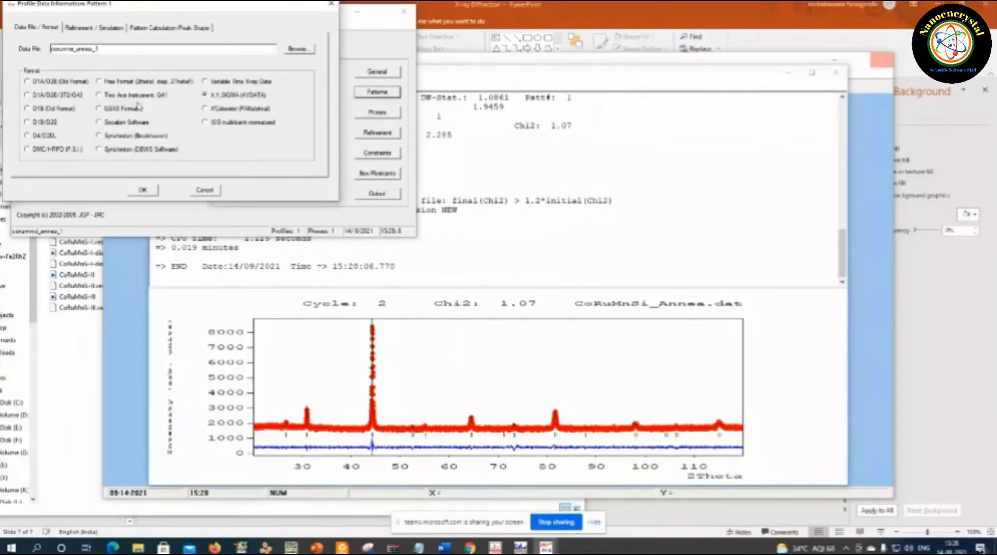
pyautogui.click(96, 27)
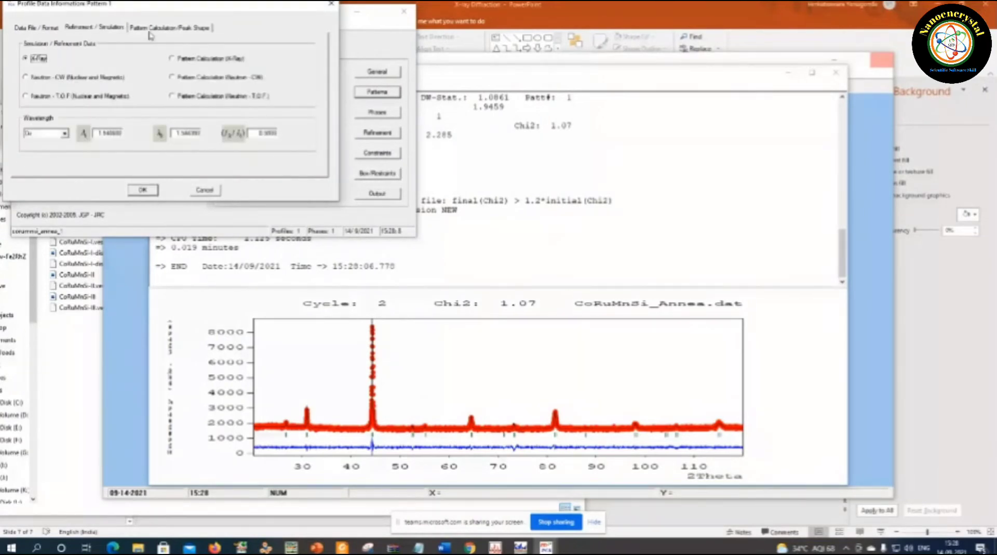
pyautogui.click(204, 190)
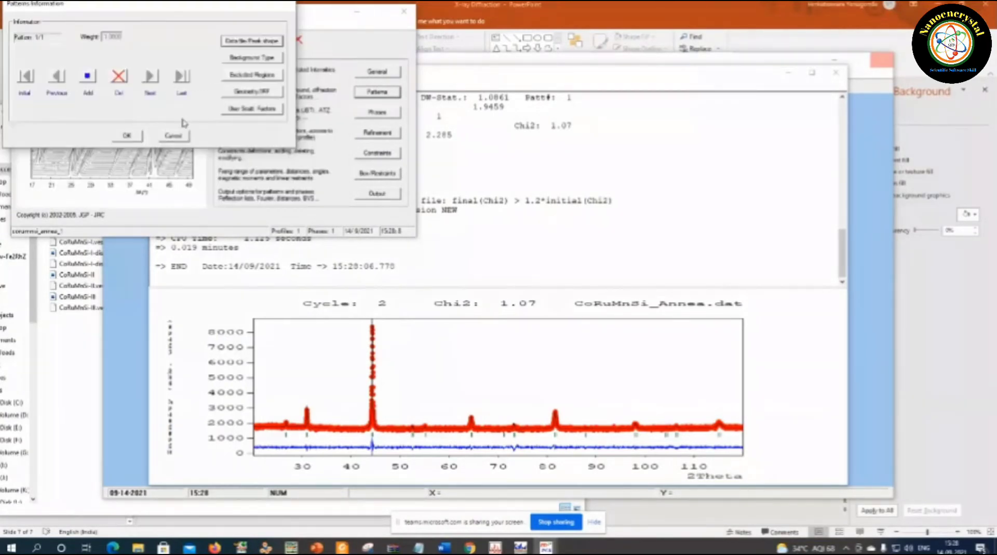
pyautogui.click(244, 76)
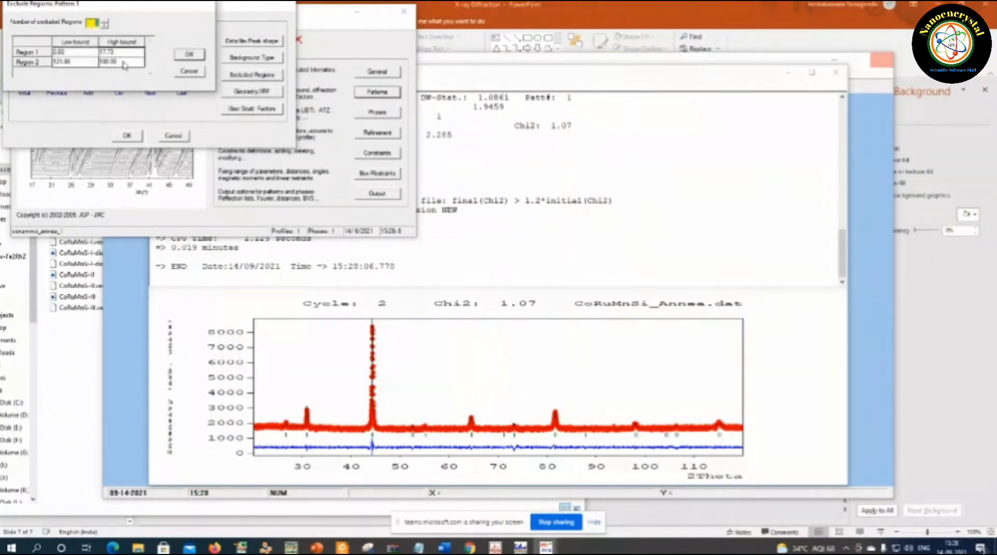
pyautogui.click(188, 73)
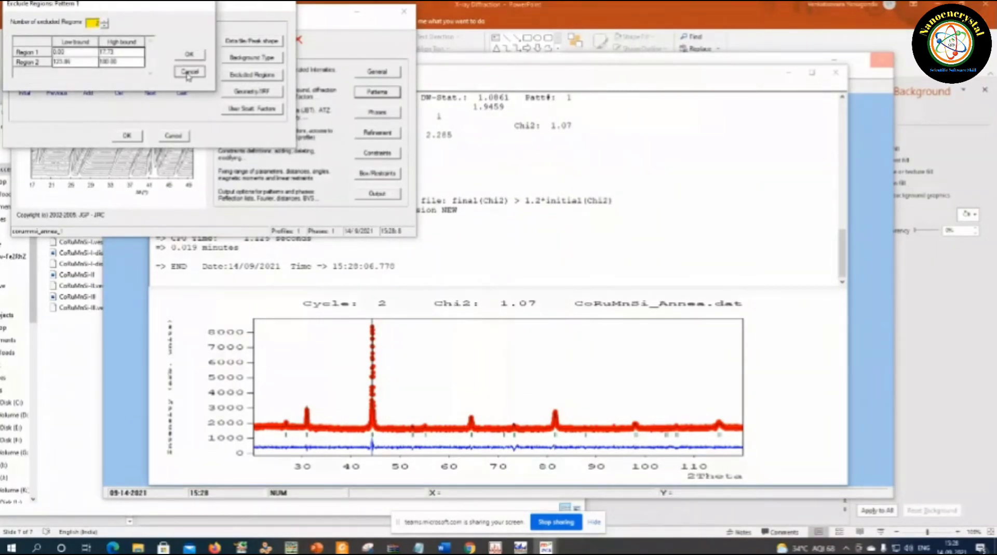
# - Set the calculation of Phase 1 to Structural Model (Rietveld Method) in the phase information
pyautogui.click(174, 136)
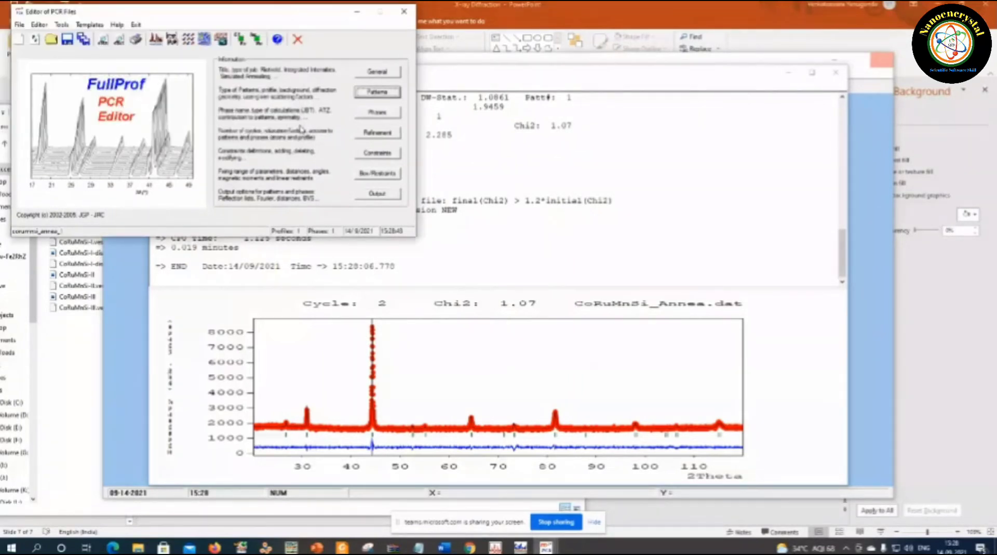
pyautogui.click(377, 112)
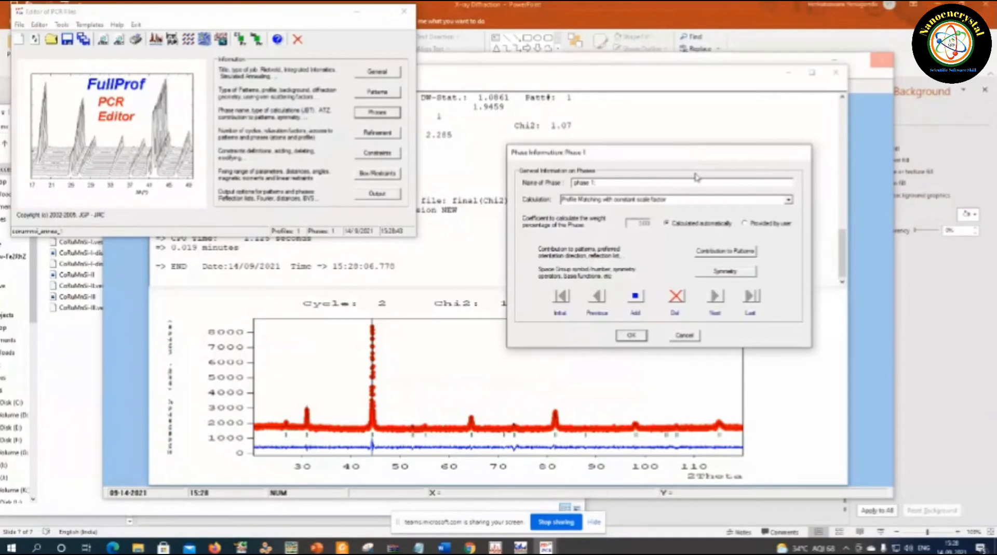
pyautogui.click(788, 200)
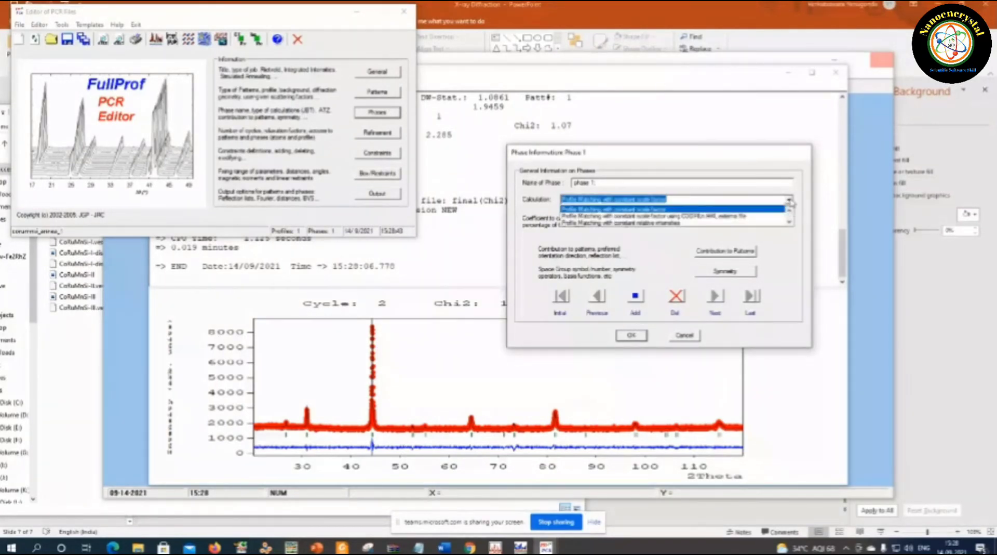
pyautogui.scroll(-1, 671, 222)
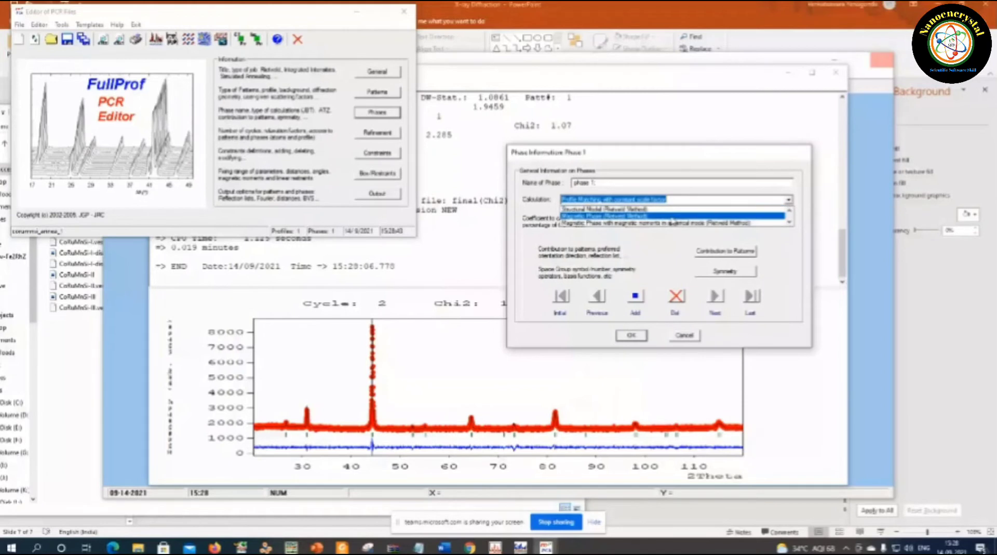
pyautogui.click(627, 209)
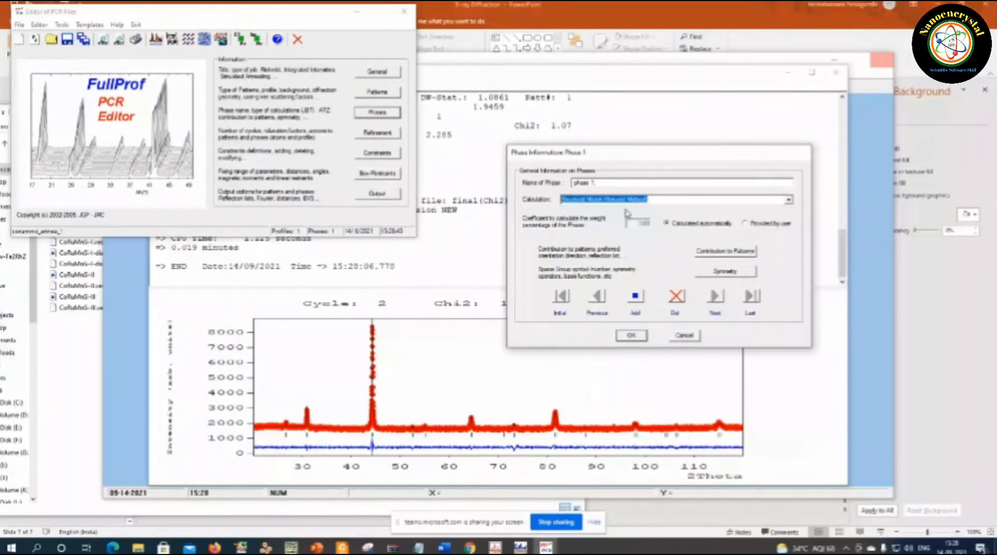
pyautogui.click(658, 199)
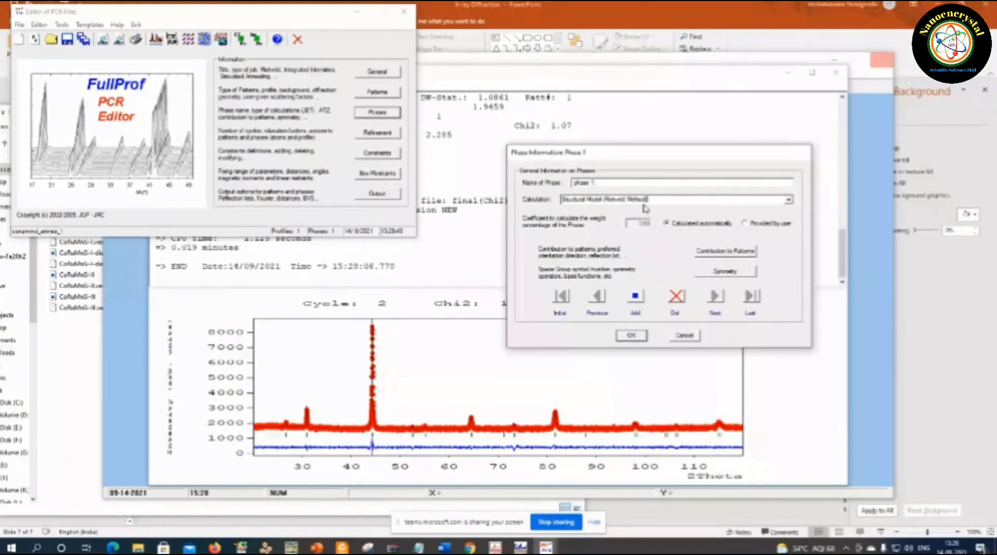
# - Set the reflection list in Phase 1's pattern contribution to "Automatically generated from the Space Group symbol"
pyautogui.click(726, 251)
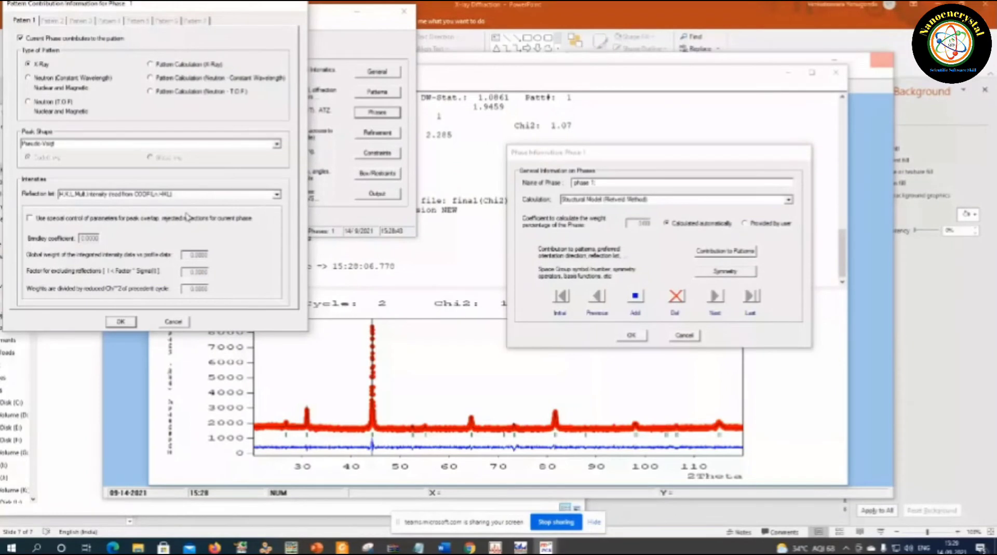
pyautogui.click(277, 195)
pyautogui.click(142, 203)
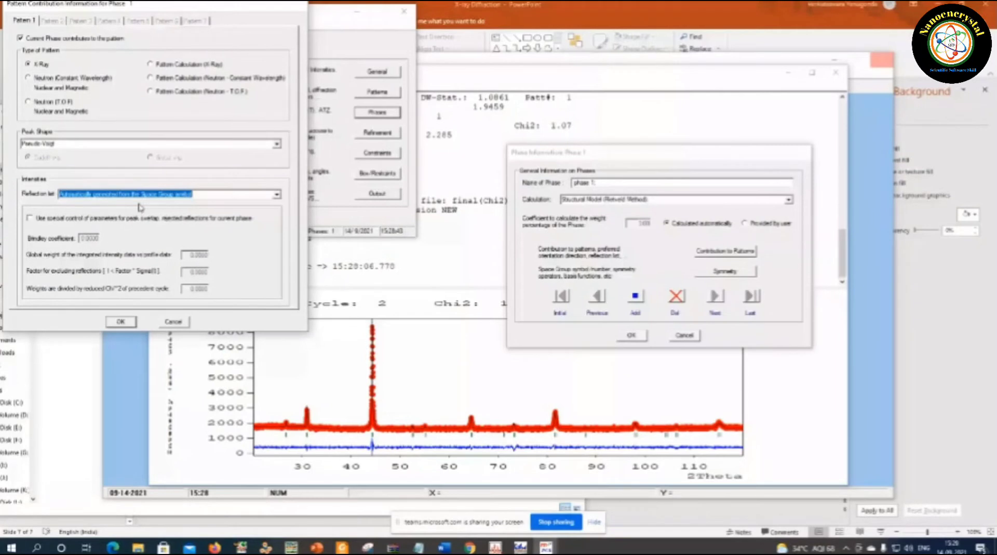
pyautogui.click(182, 194)
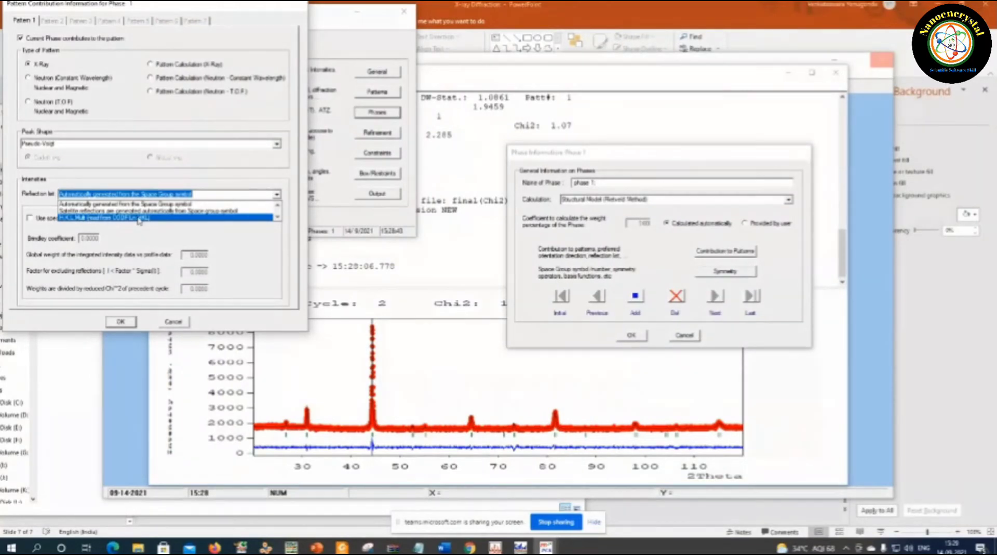
pyautogui.click(157, 196)
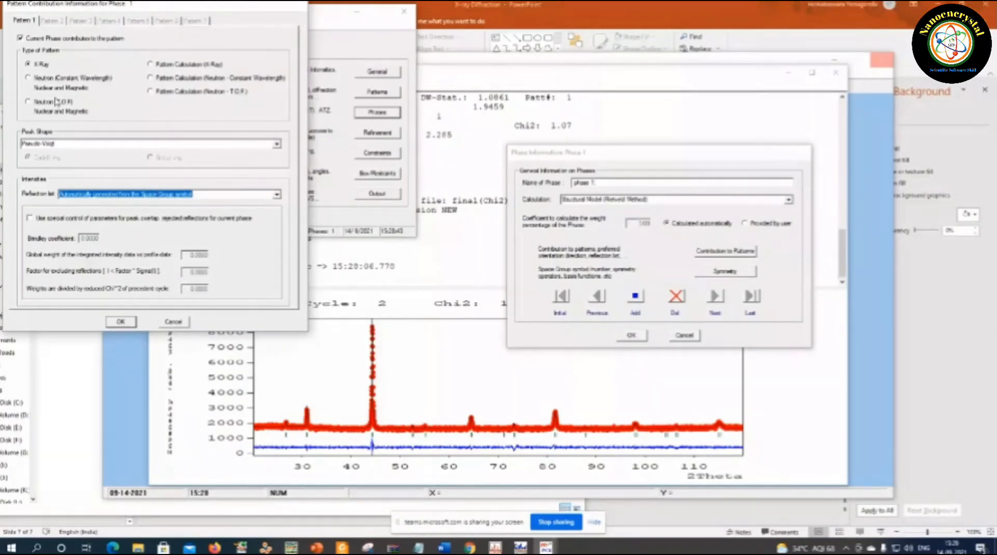
pyautogui.click(120, 322)
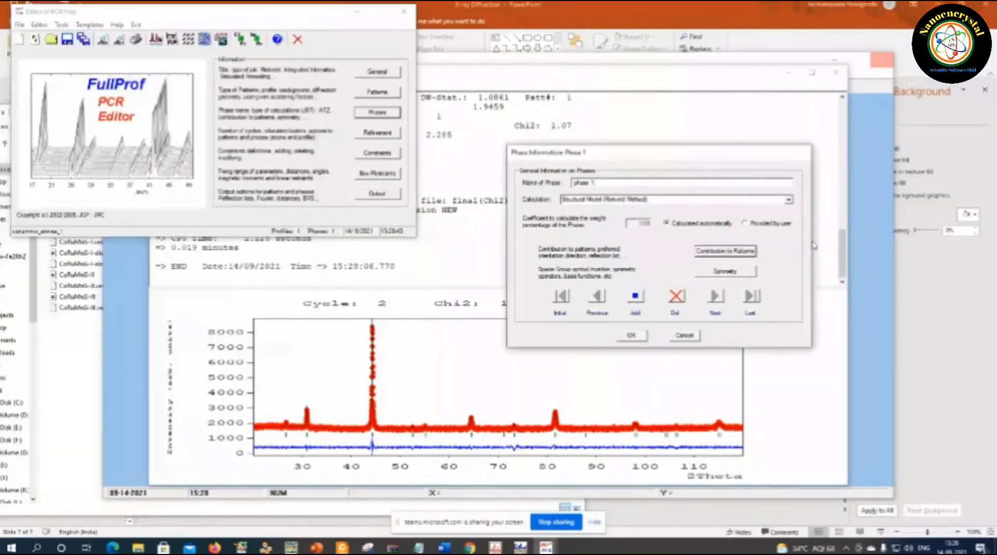
# - Check the space group F -4 3 m in Phase 1's symmetry information and accept the symmetry and phase settings
pyautogui.click(725, 271)
pyautogui.click(83, 50)
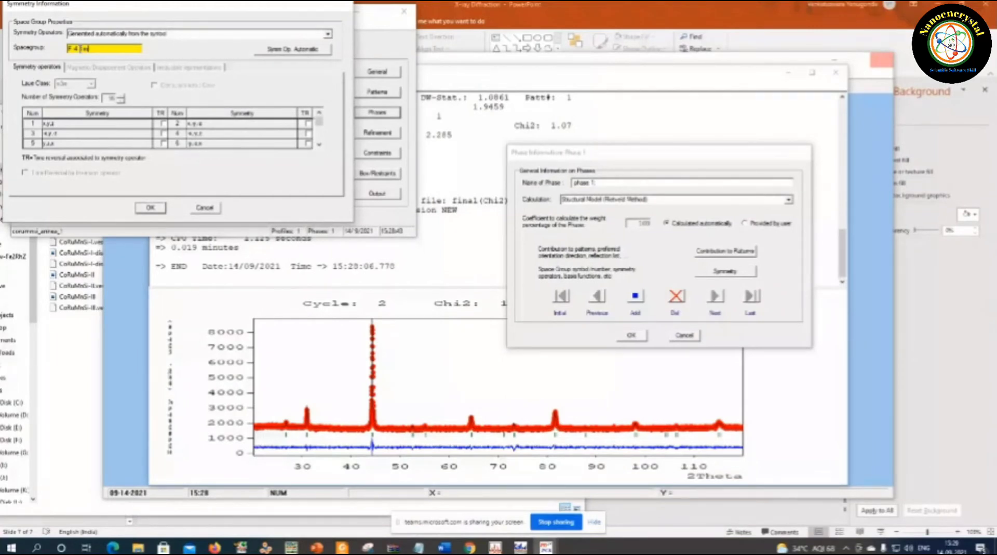
pyautogui.press('Return')
pyautogui.press('Return')
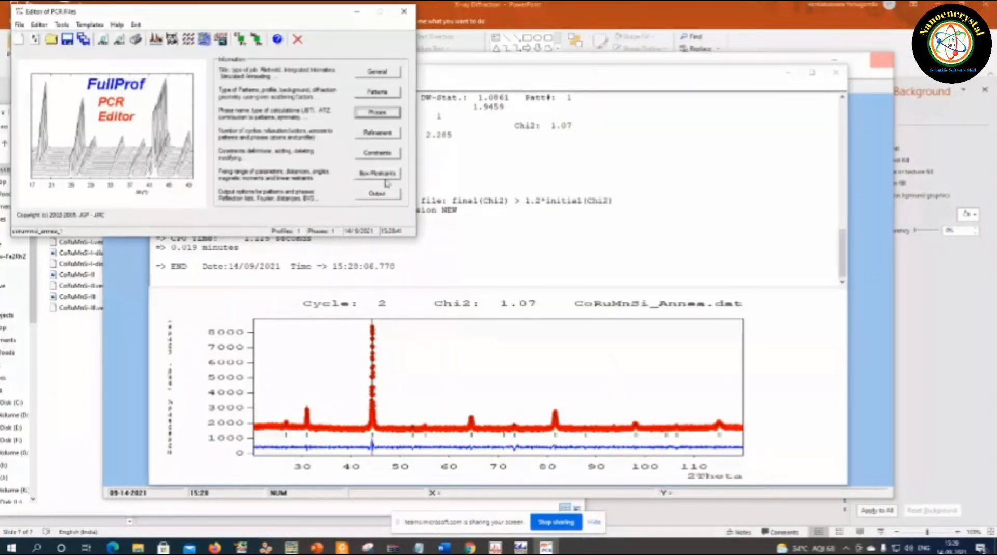
# - Open the atom list of Phase 1 from the refinement information
pyautogui.click(382, 134)
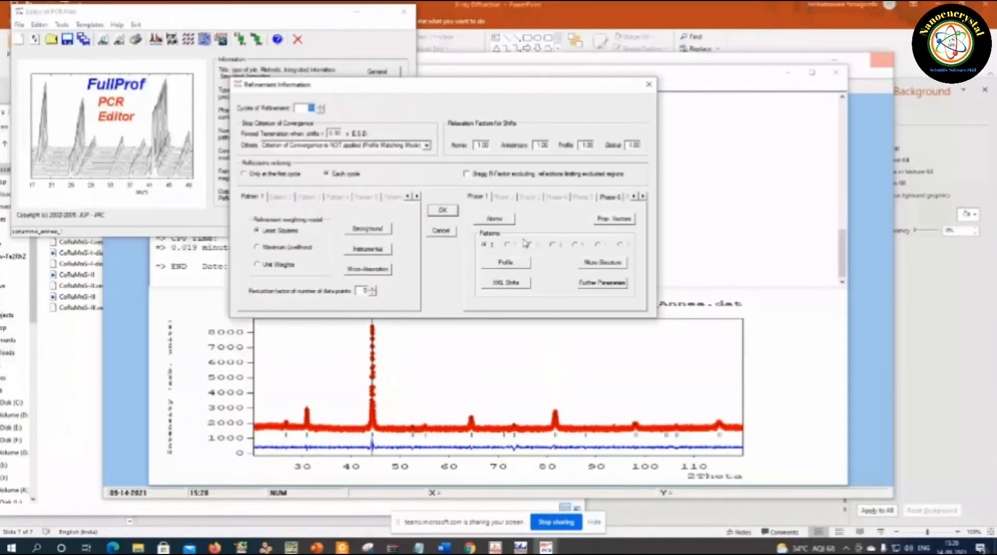
pyautogui.click(503, 221)
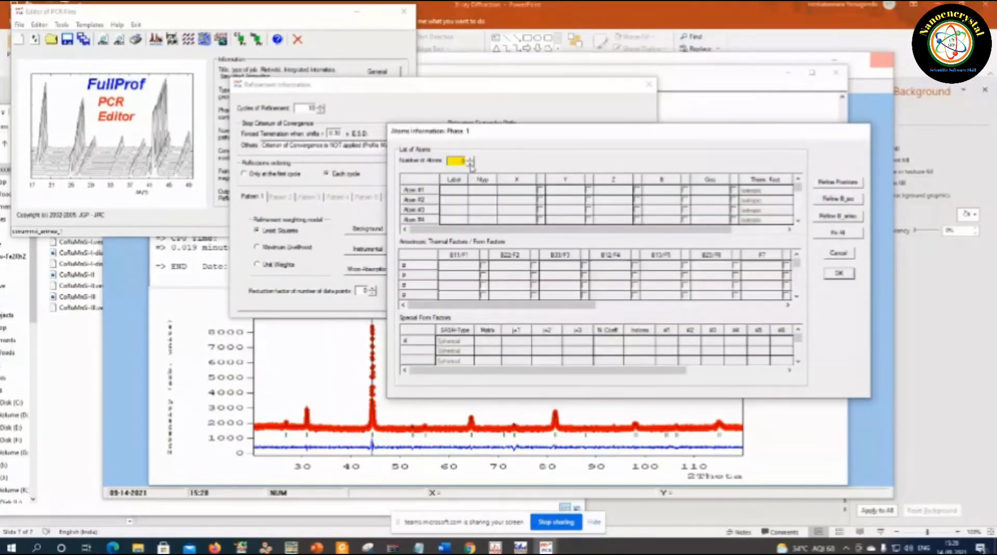
pyautogui.moveTo(512, 132); pyautogui.dragTo(523, 147)
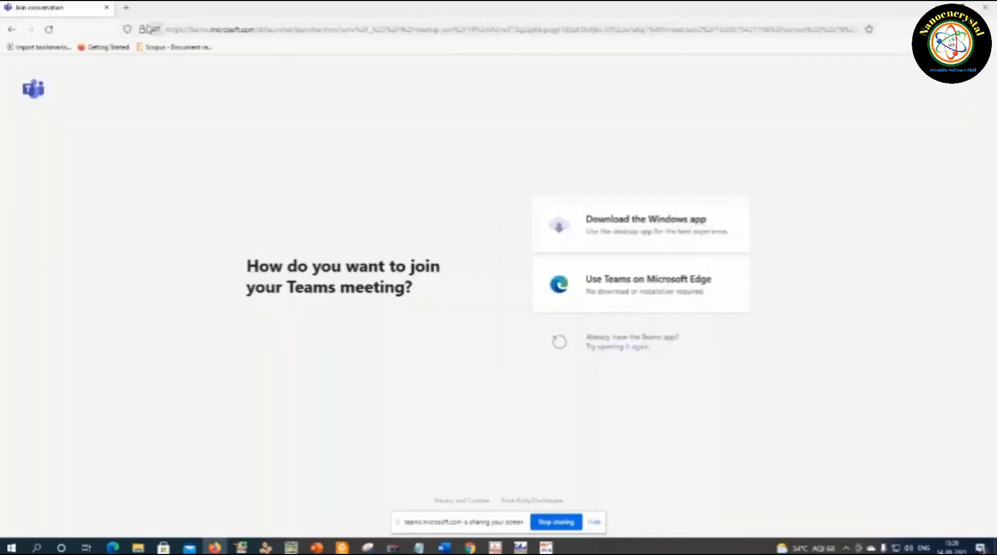
# - Switch to the web browser and search for "wyckoff positions" to reach the Bilbao Crystallographic Server's Wyckoff Positions page
pyautogui.click(127, 8)
pyautogui.click(190, 31)
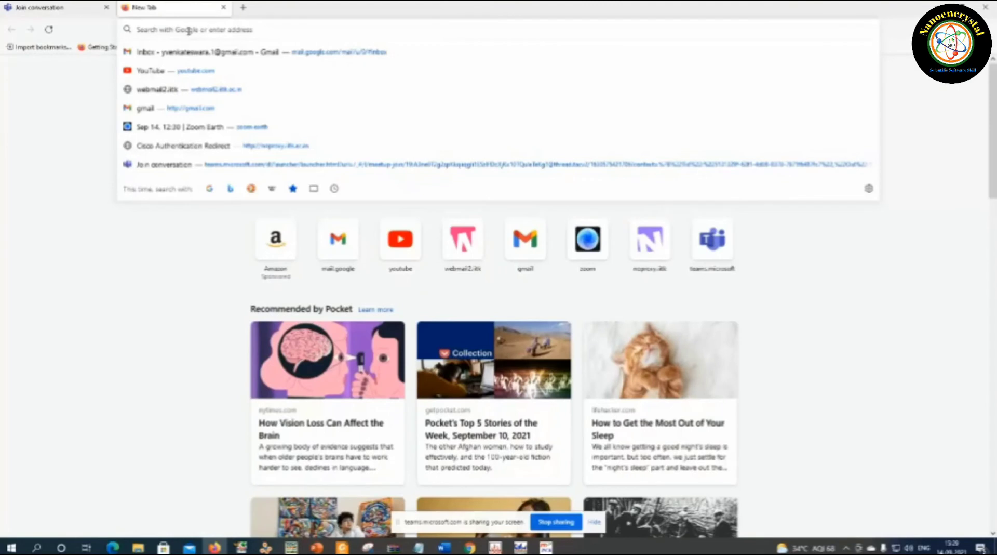
pyautogui.write('wy')
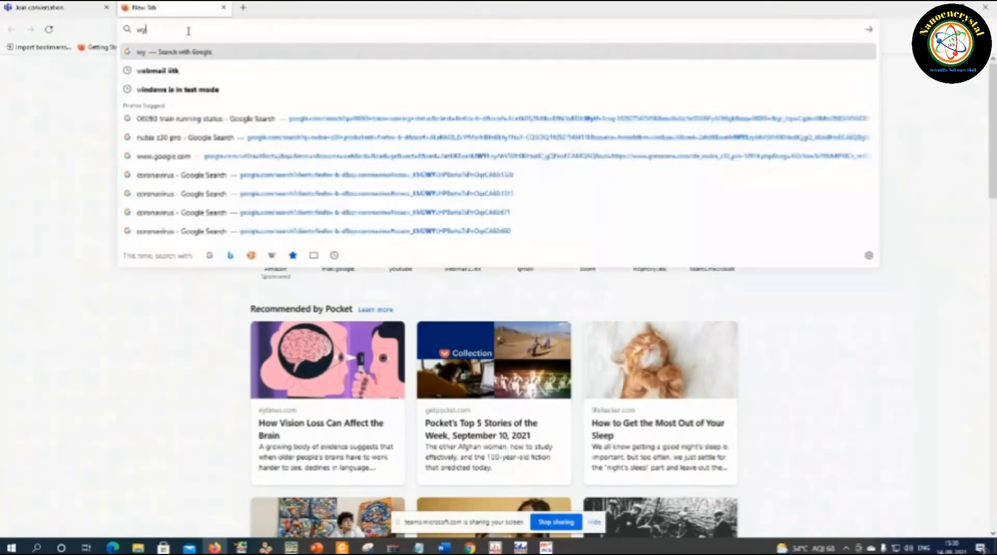
pyautogui.write('ckoff positions')
pyautogui.press('Return')
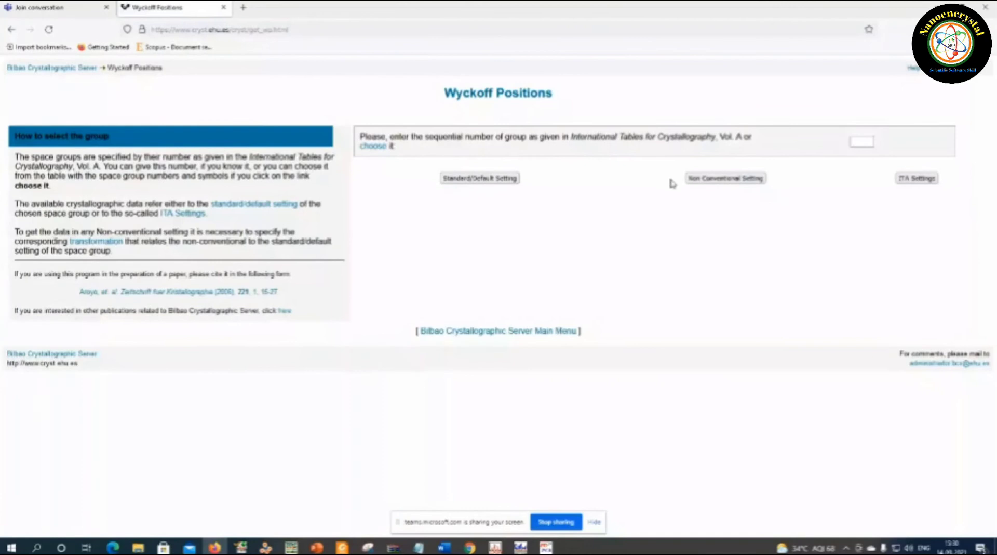
# - Choose space group 216 and show the Wyckoff positions for its F -4 3 m ITA setting
pyautogui.click(705, 180)
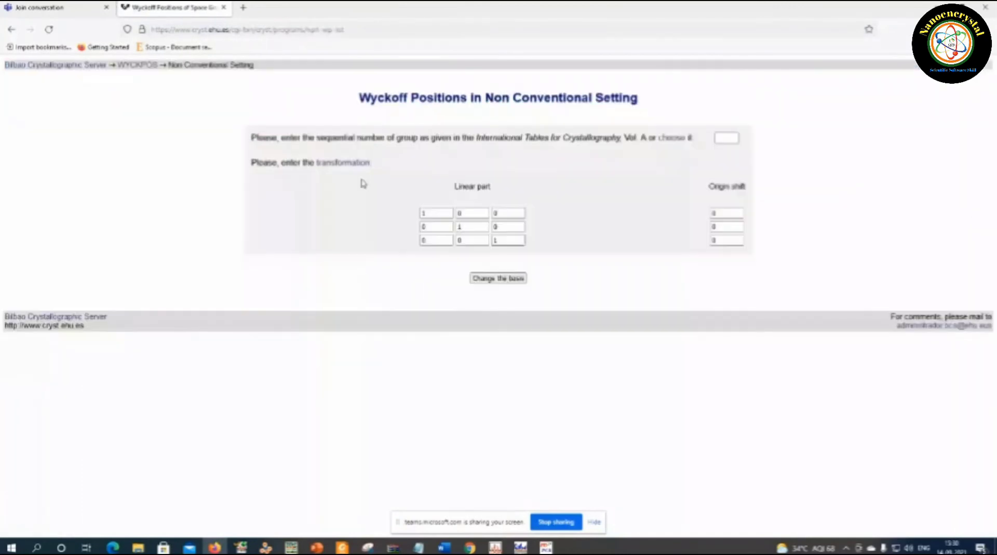
pyautogui.click(10, 29)
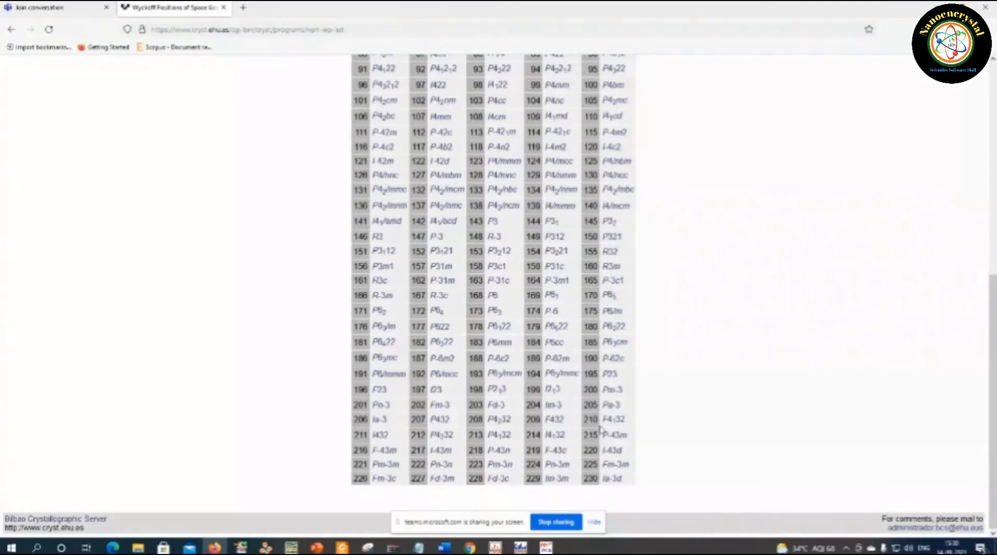
pyautogui.click(376, 451)
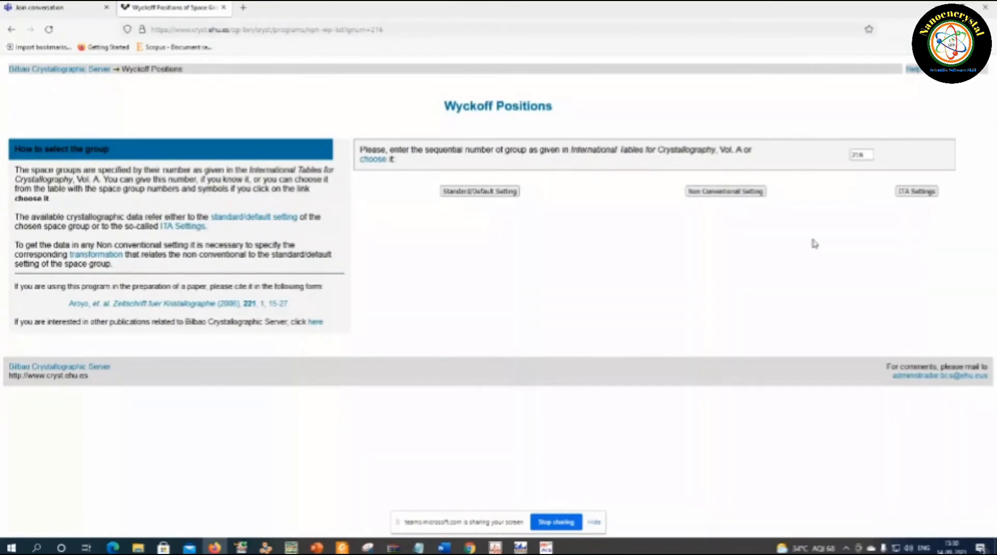
pyautogui.click(726, 195)
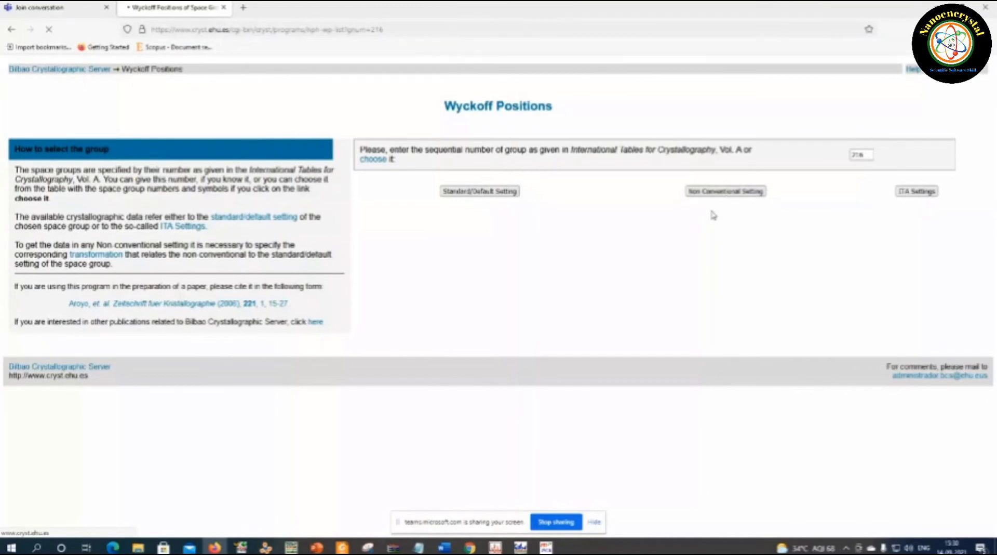
pyautogui.click(11, 30)
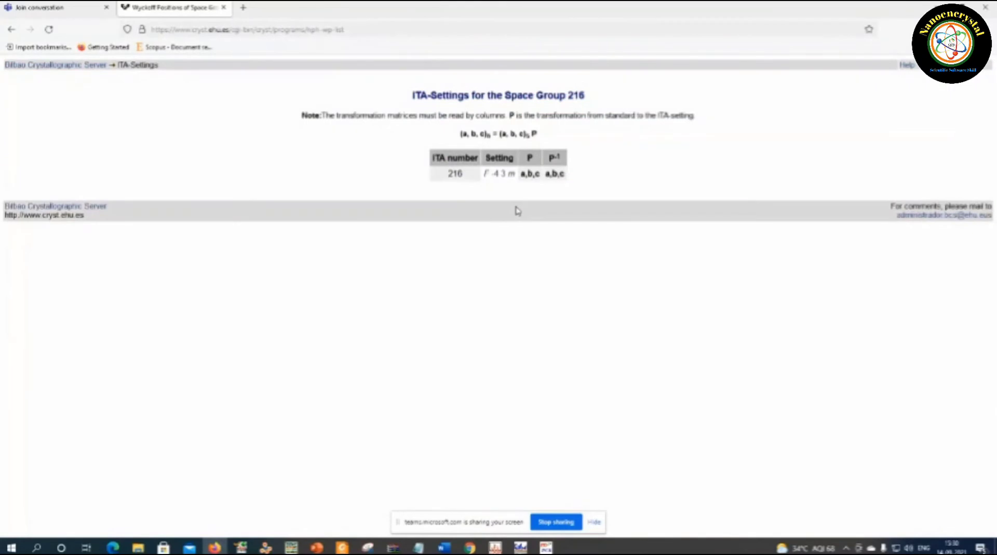
pyautogui.click(498, 175)
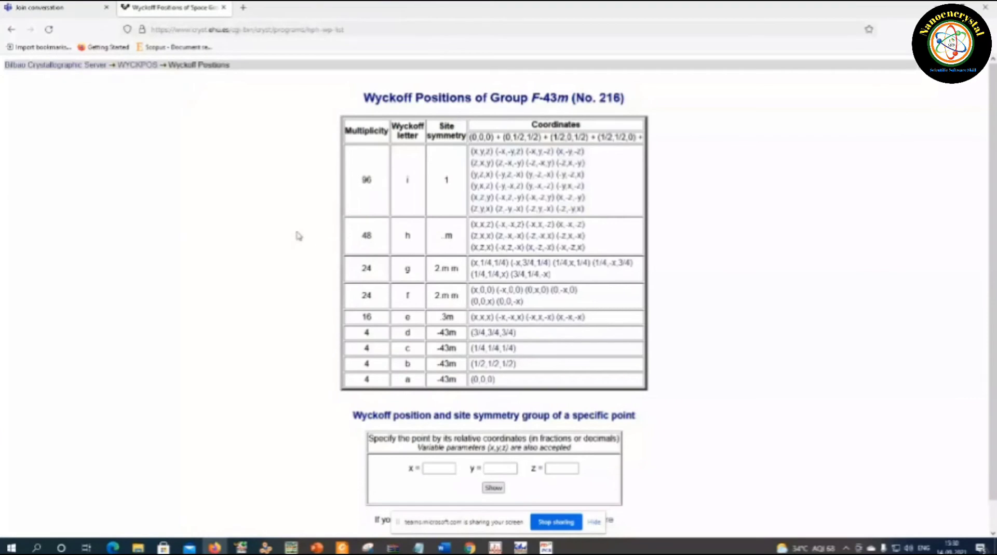
# - Compare the coordinates of Wyckoff sites 4a to 4d with the atomic positions on the PowerPoint Refinement slide
pyautogui.scroll(-1, 489, 364)
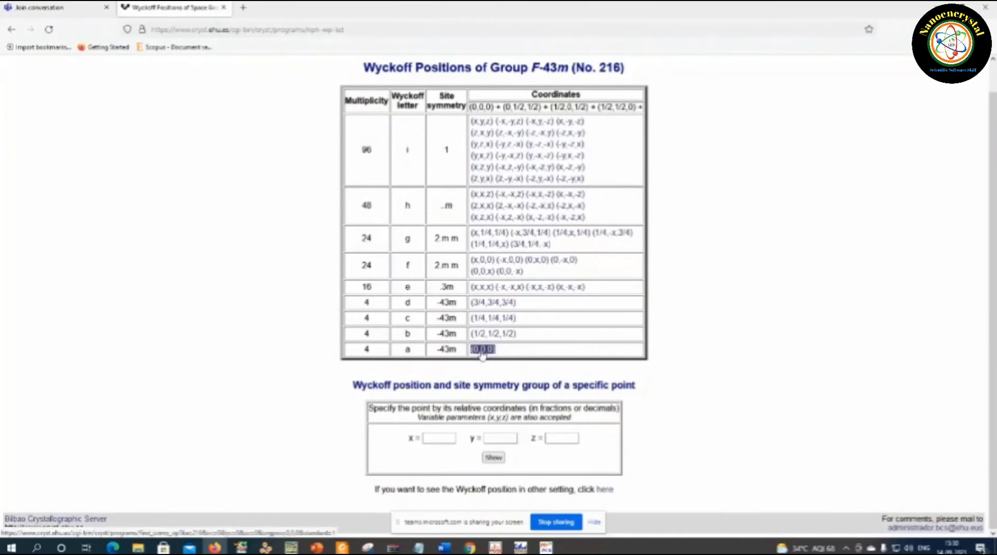
pyautogui.click(327, 548)
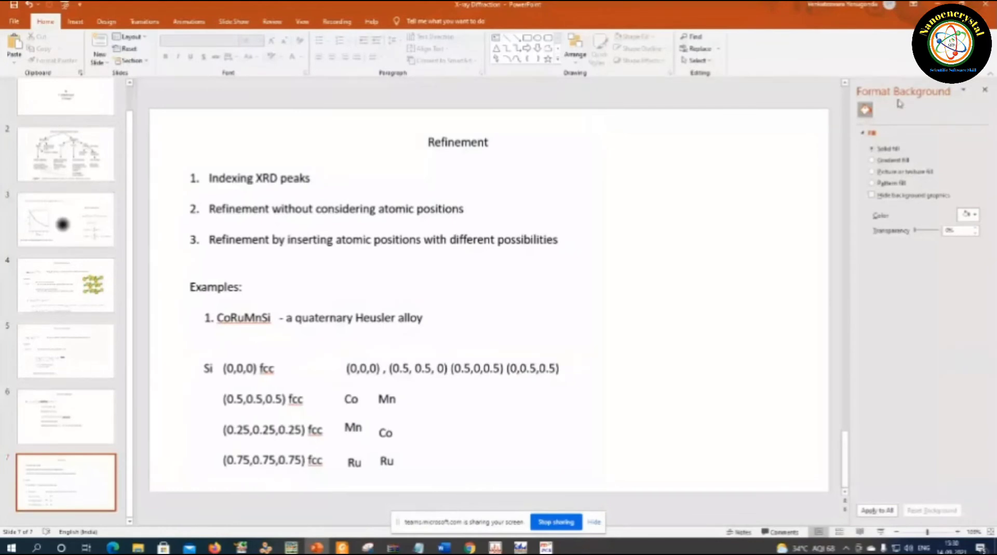
pyautogui.hotkey('alt', 'Tab')
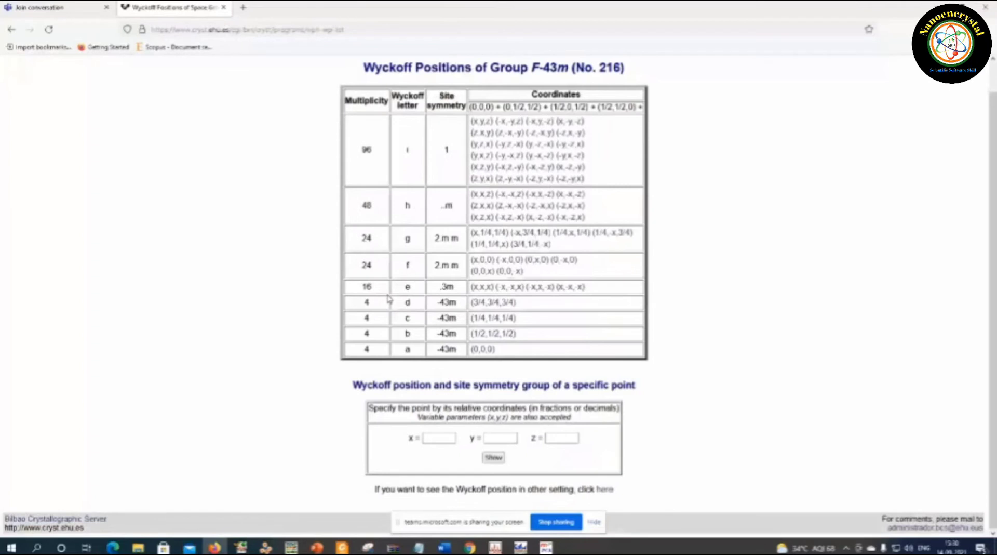
pyautogui.moveTo(470, 348); pyautogui.dragTo(491, 352)
pyautogui.moveTo(471, 317); pyautogui.dragTo(515, 307)
pyautogui.click(318, 547)
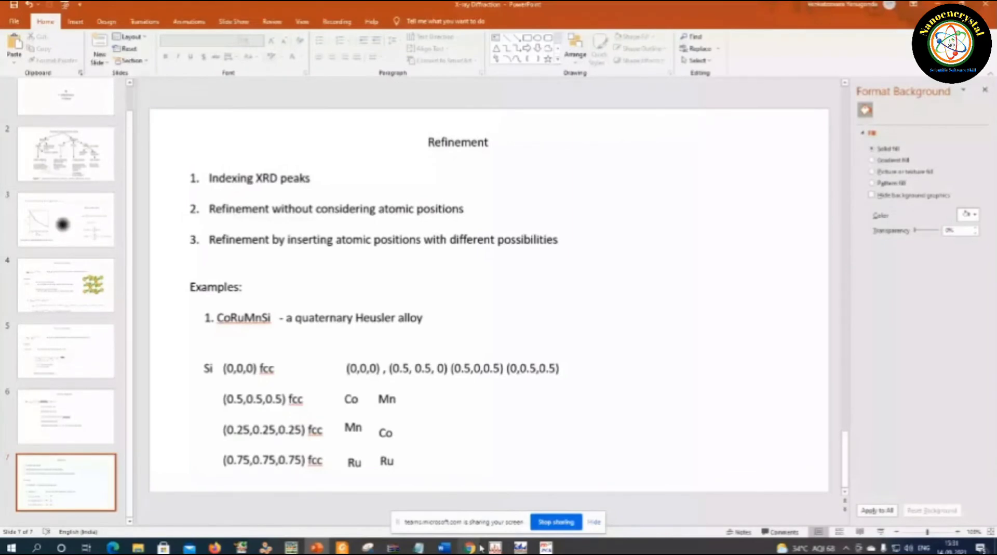
# - Return to the PCR Editor and set the number of atoms in Phase 1 to 4
pyautogui.click(545, 546)
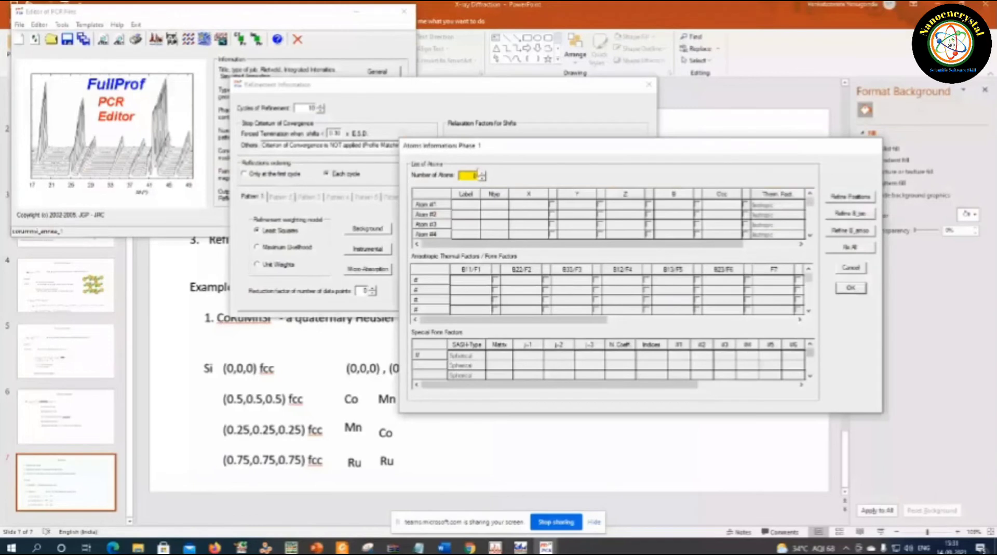
pyautogui.click(482, 178)
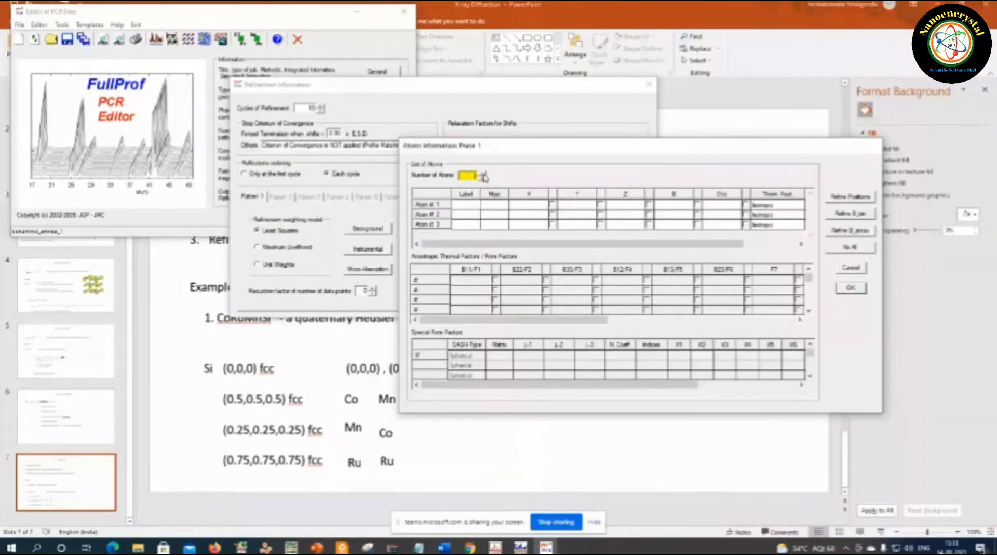
pyautogui.click(483, 174)
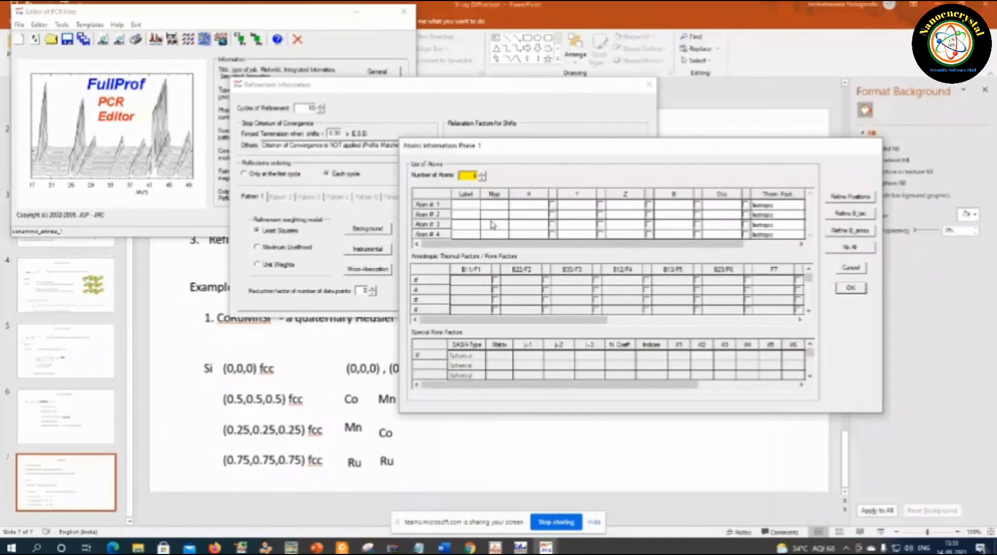
# - Define atom 1 with label and type Si at X, Y and Z coordinates of 0
pyautogui.write('Si')
pyautogui.press('Tab')
pyautogui.write('Si')
pyautogui.click(540, 204)
pyautogui.write('0')
pyautogui.press('Tab')
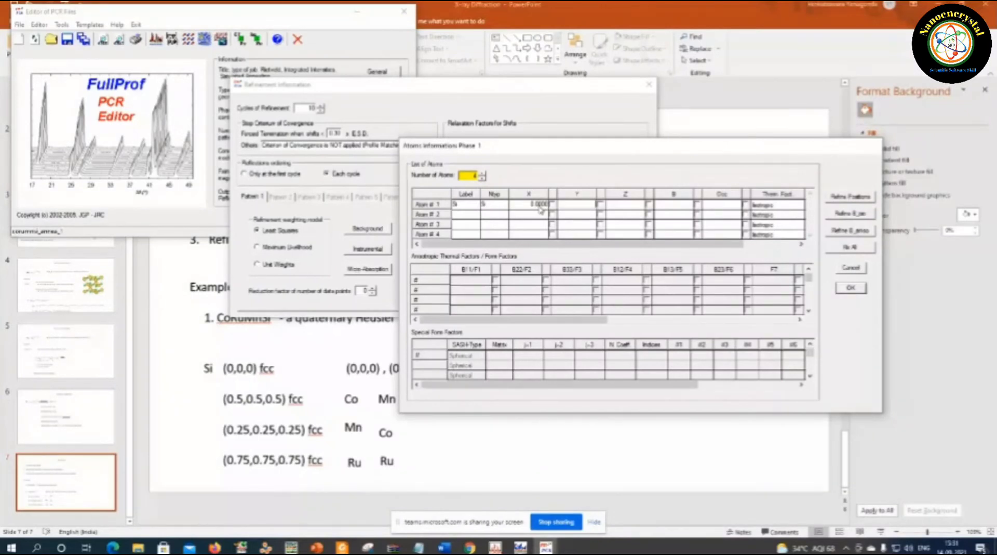
pyautogui.write('0')
pyautogui.press('Tab')
pyautogui.write('0')
pyautogui.press('Tab')
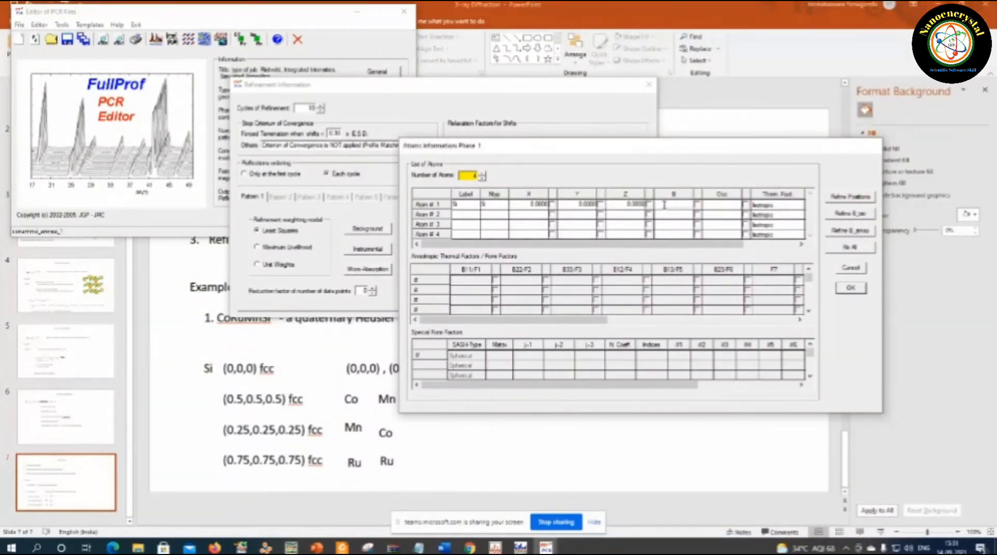
# - Set the B factor of atom 1 (Si) to 0.5 and its occupancy to 1
pyautogui.write('0.5')
pyautogui.click(716, 205)
pyautogui.write('1000')
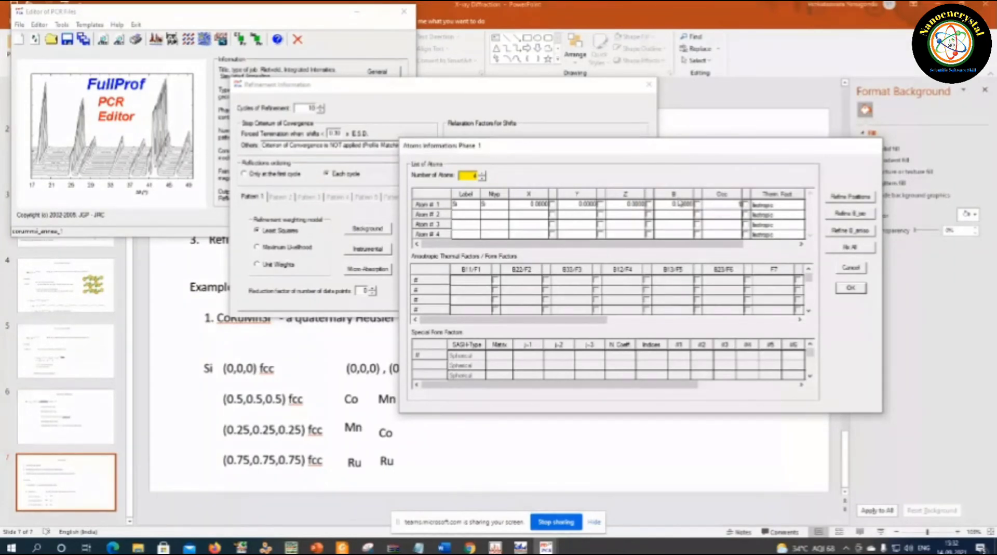
# - Define atom 2 with label and type Co at X, Y and Z coordinates of 0.5, with B 0.5 and occupancy 1
pyautogui.click(474, 215)
pyautogui.write('Co')
pyautogui.press('Tab')
pyautogui.write('Co')
pyautogui.press('Tab')
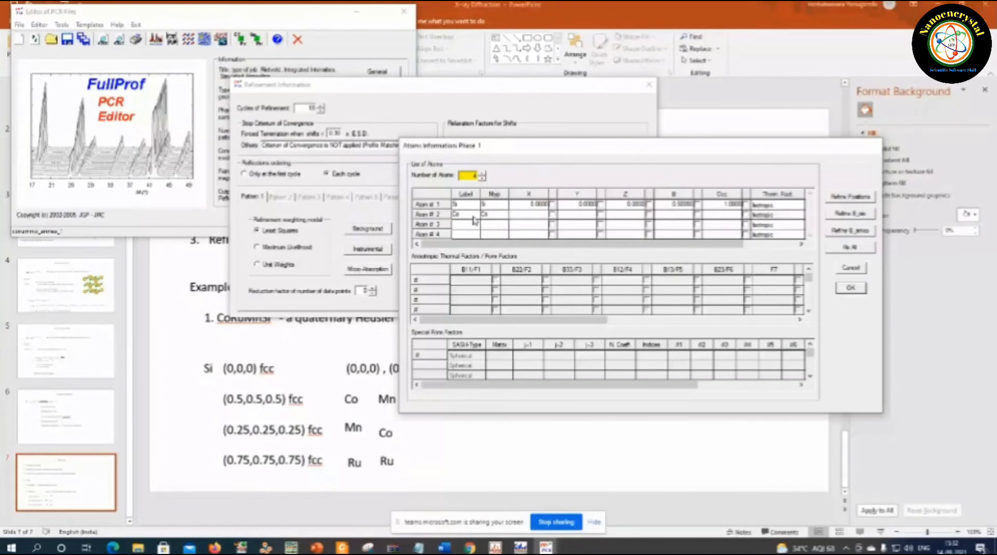
pyautogui.write('0.5')
pyautogui.press('Tab')
pyautogui.write('0.5')
pyautogui.press('Tab')
pyautogui.write('0.5')
pyautogui.press('Tab')
pyautogui.write('0.5')
pyautogui.press('Tab')
pyautogui.write('1')
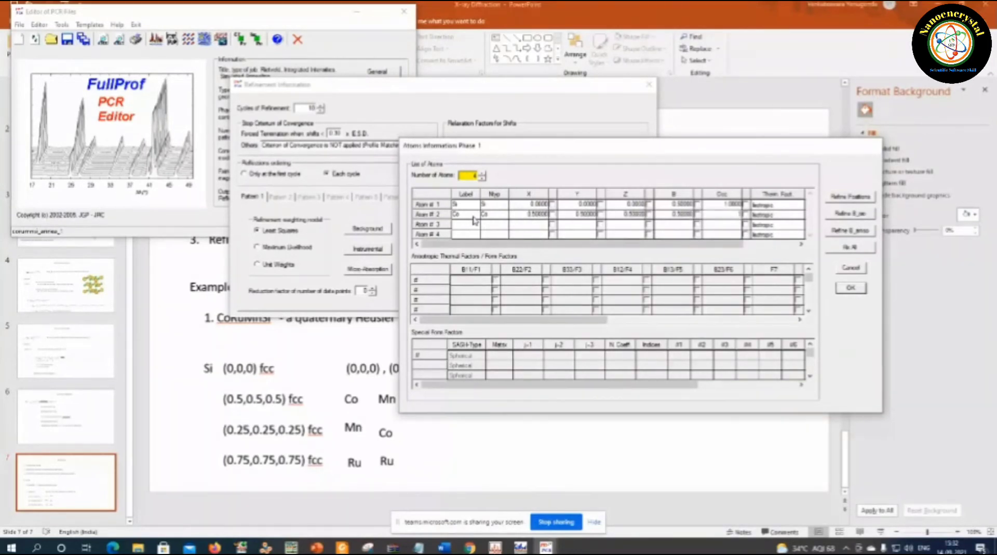
# - Define atom 3 with label and type Mn at X, Y and Z coordinates of 0.25, with B 0.5 and occupancy 1
pyautogui.click(459, 226)
pyautogui.write('Mn')
pyautogui.press('Tab')
pyautogui.write('Mn')
pyautogui.press('Tab')
pyautogui.write('0.25')
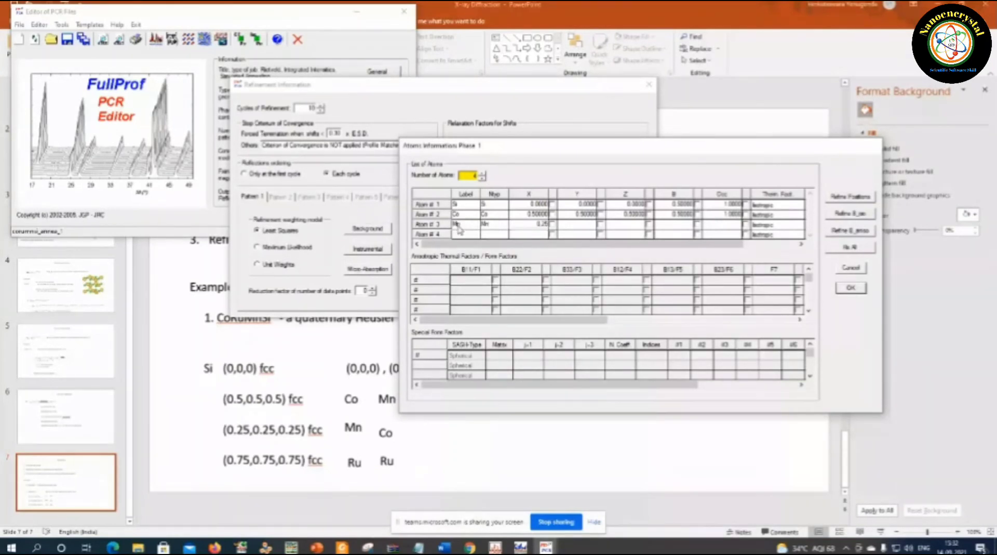
pyautogui.press('Tab')
pyautogui.write('0.25')
pyautogui.press('Tab')
pyautogui.write('0.25')
pyautogui.press('Tab')
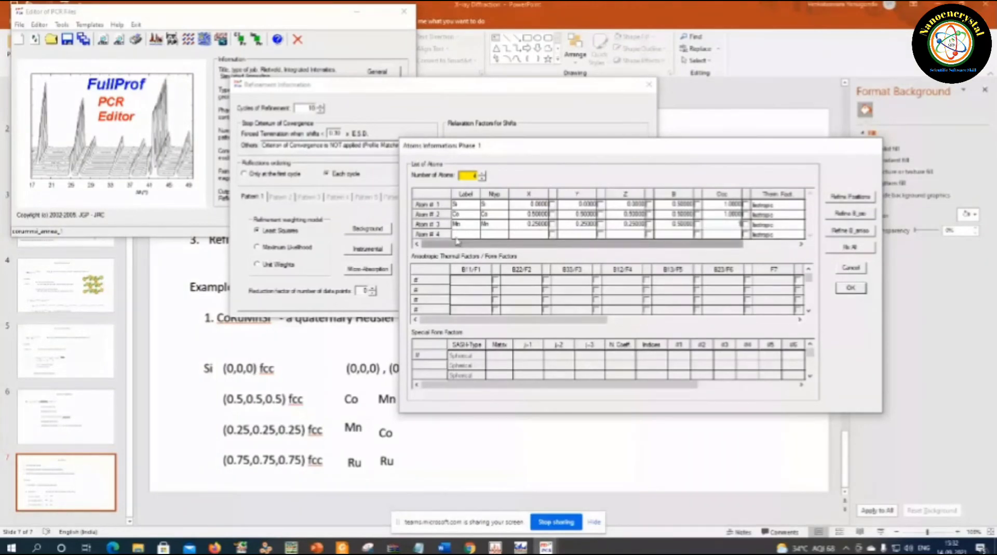
# - Define atom 4 as Ru at X, Y and Z coordinates of 0.75, with B 0.5 and occupancy 1, and accept the atom list
pyautogui.click(457, 236)
pyautogui.write('Ru')
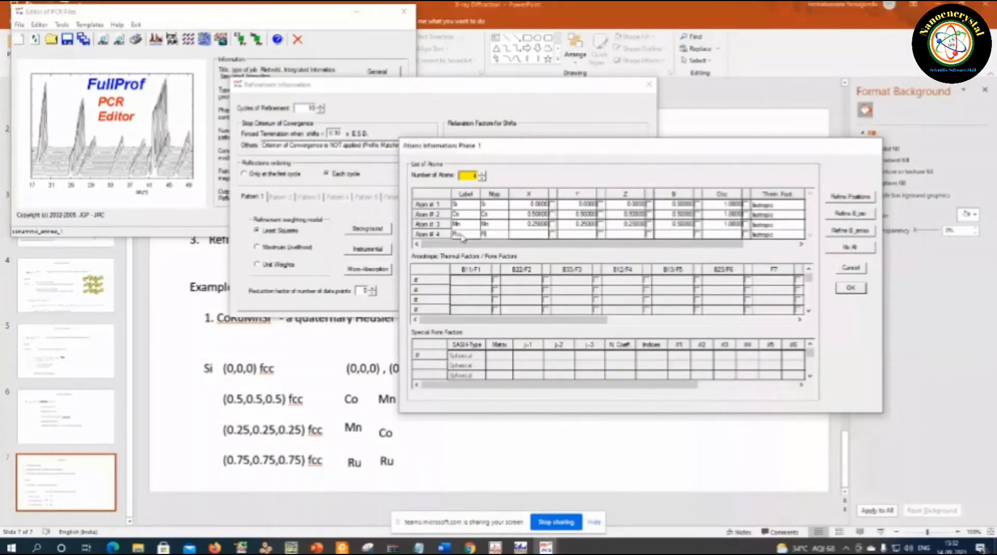
pyautogui.click(526, 236)
pyautogui.write('0.75')
pyautogui.press('Tab')
pyautogui.write('0.75')
pyautogui.press('Tab')
pyautogui.write('0')
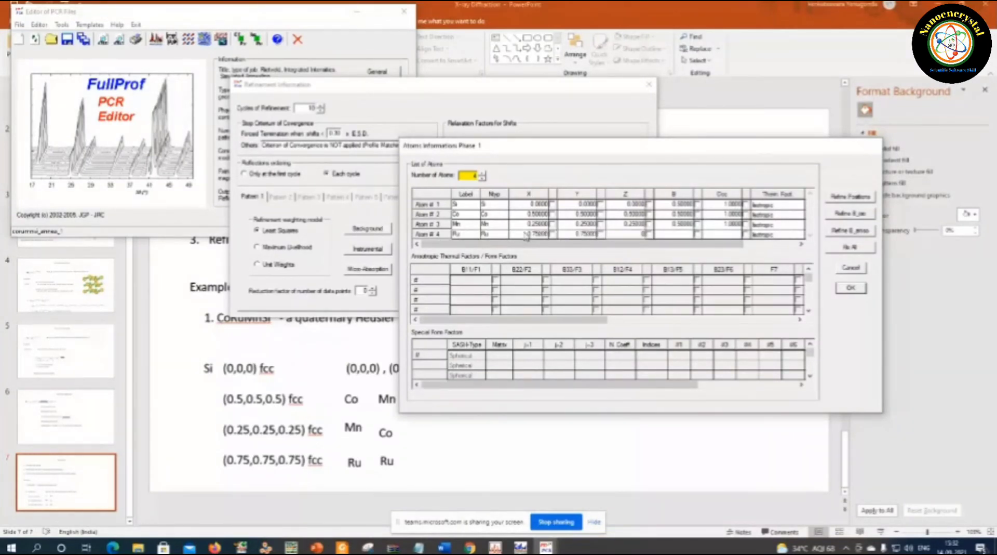
pyautogui.write('.75')
pyautogui.press('Tab')
pyautogui.write('0.5')
pyautogui.press('Tab')
pyautogui.write('1')
pyautogui.click(713, 214)
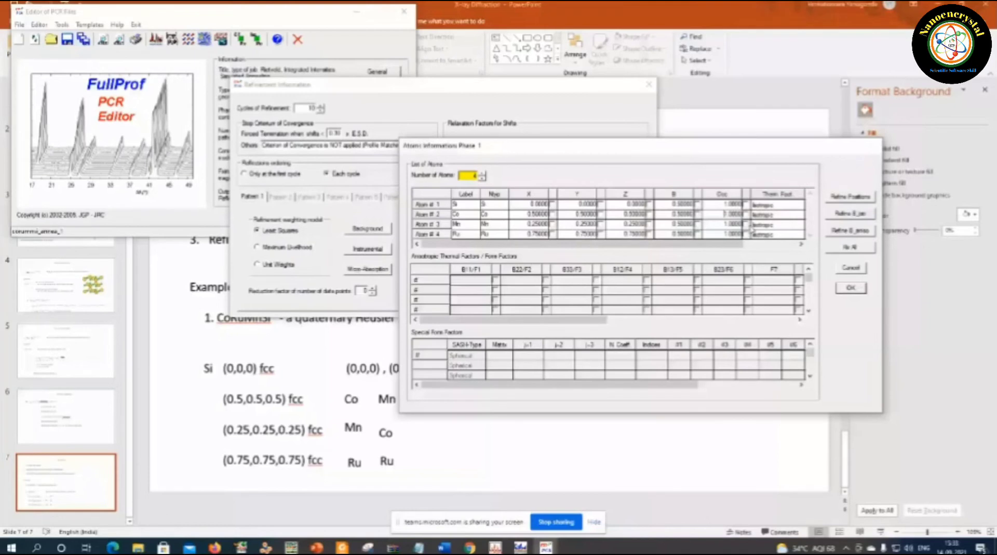
pyautogui.click(851, 288)
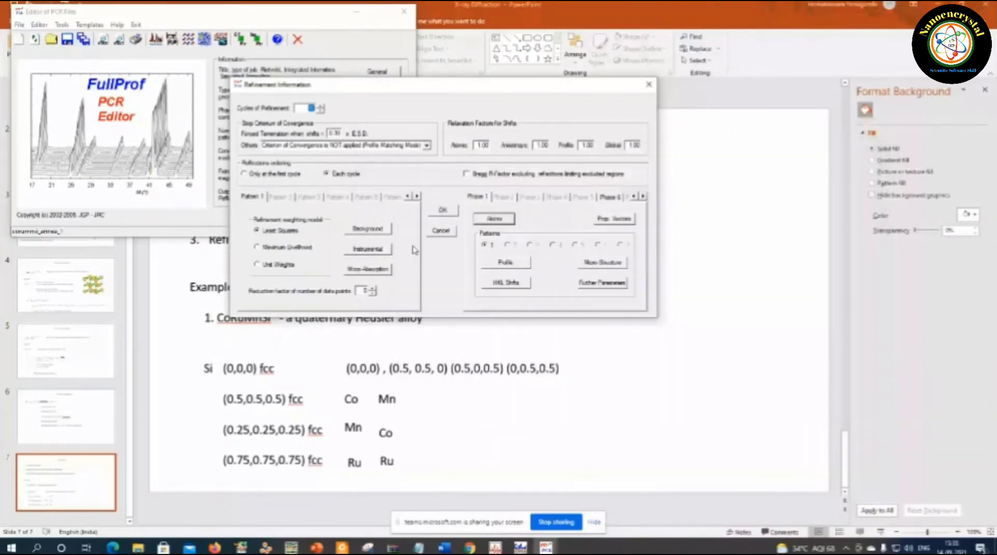